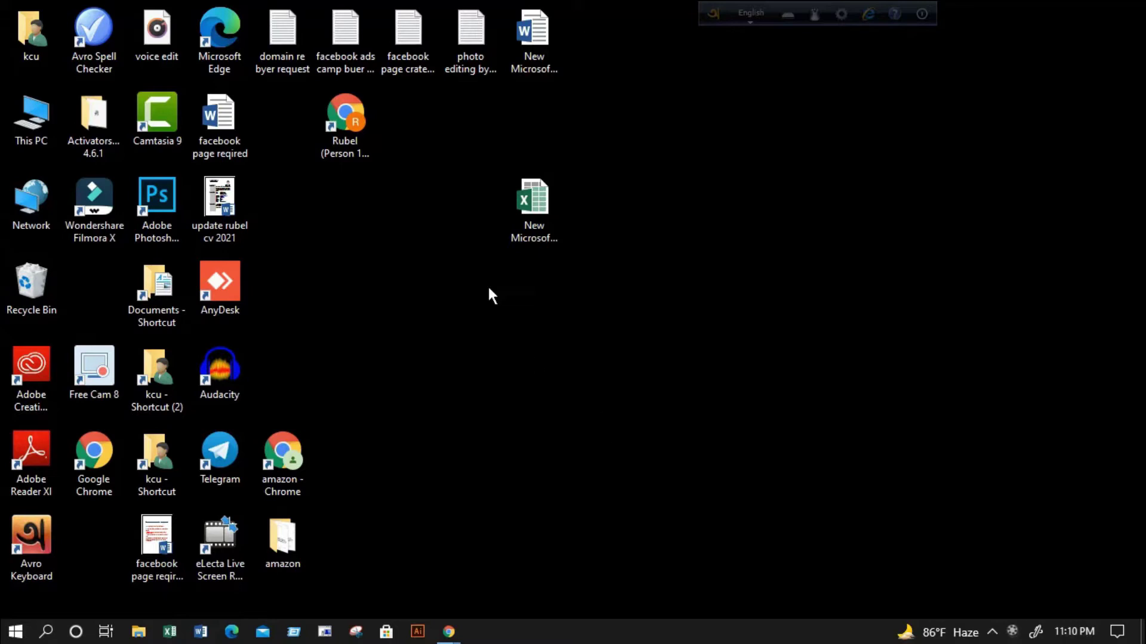
# - Launch Chrome with the personal profile, maximize the window, and go to coinbase.com
pyautogui.doubleClick(351, 114)
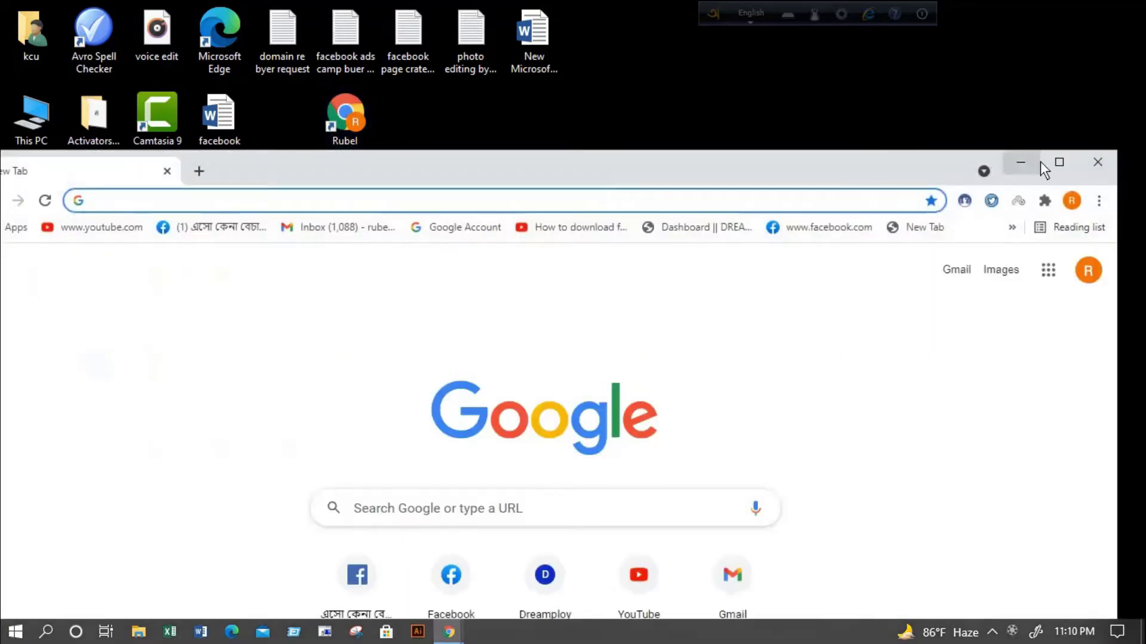
pyautogui.click(1058, 160)
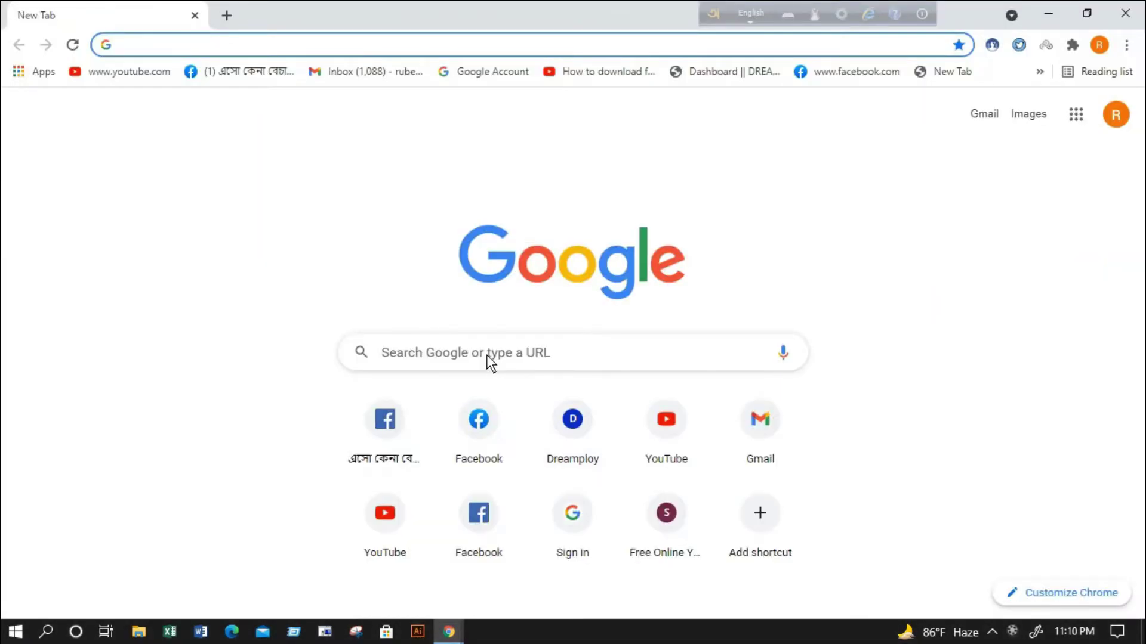
pyautogui.click(486, 353)
pyautogui.write('coin')
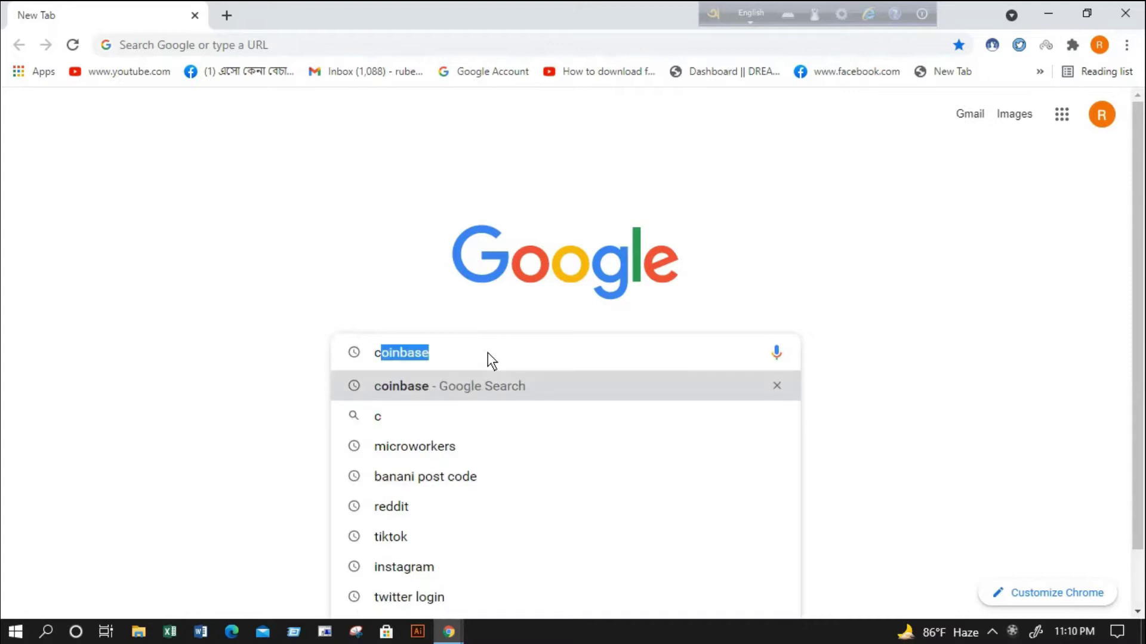
pyautogui.write('b')
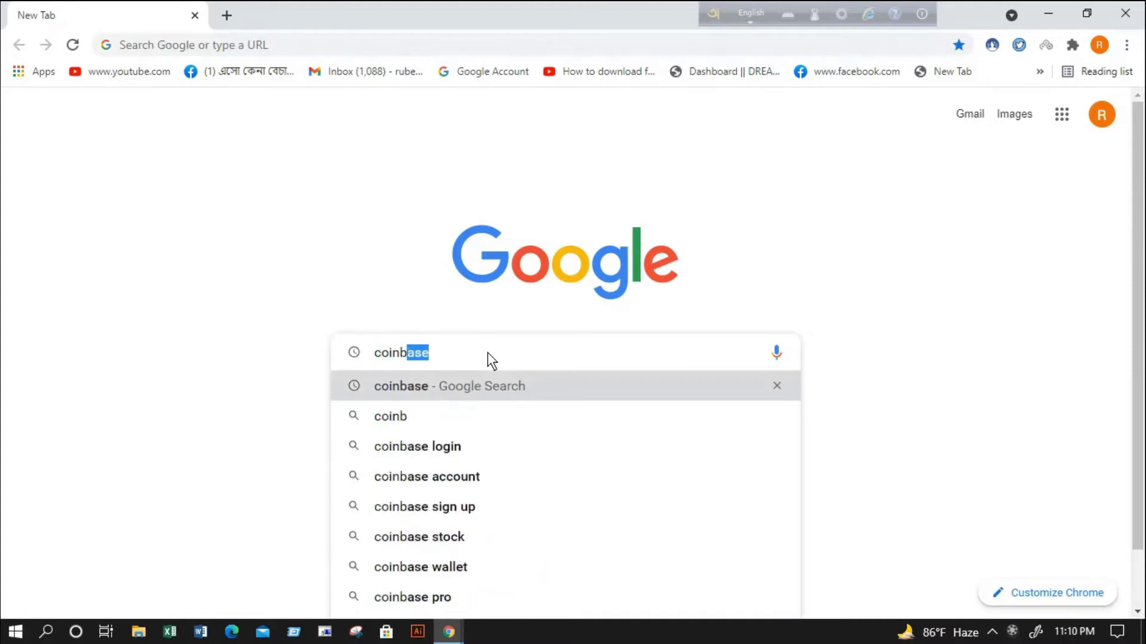
pyautogui.write('ase.com')
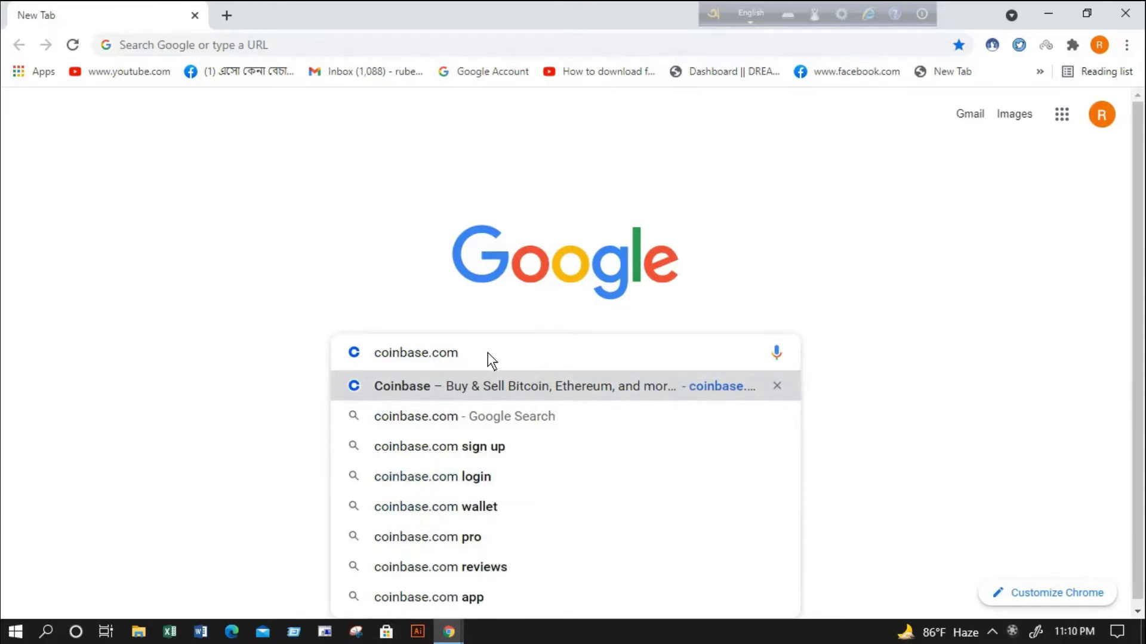
pyautogui.press('Return')
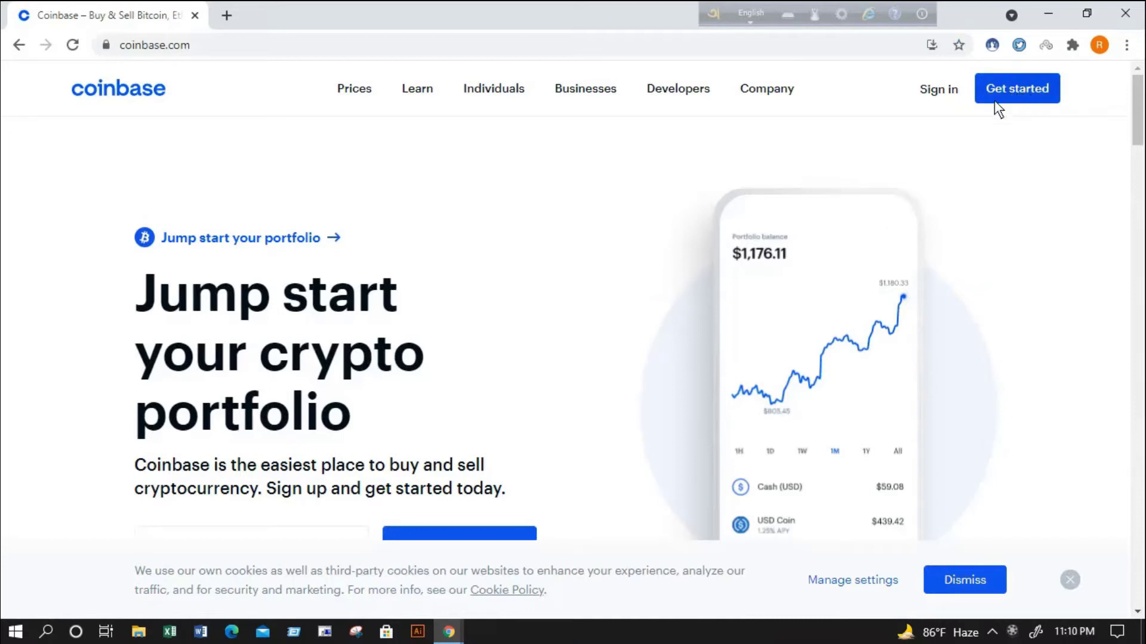
# - Start a new Coinbase account and enter the first name, last name and e-mail address
pyautogui.click(1022, 90)
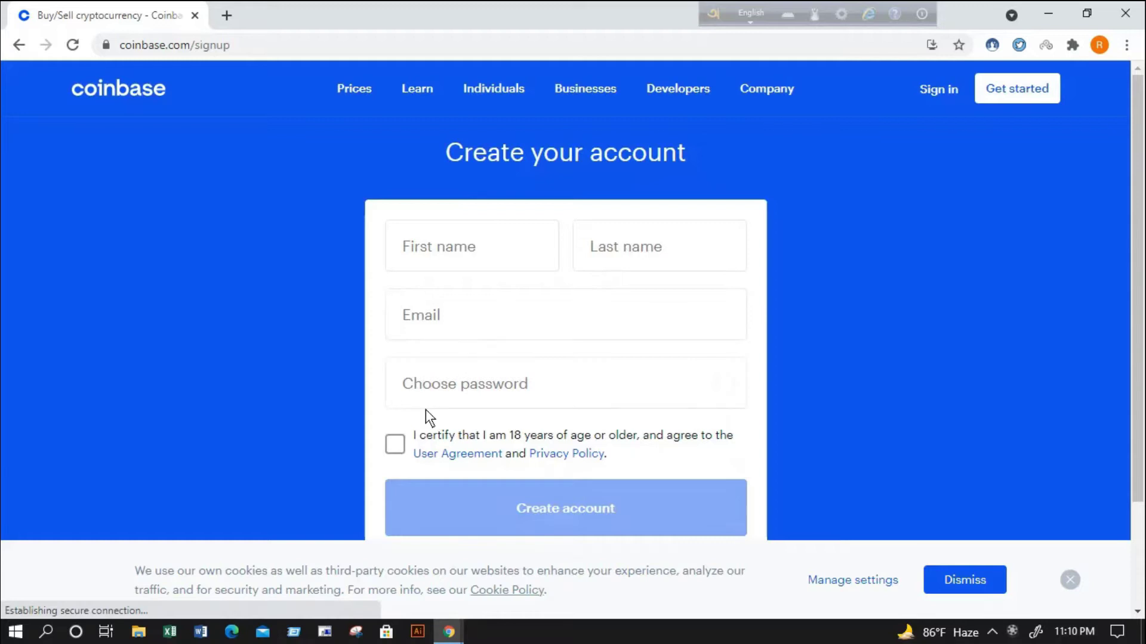
pyautogui.click(457, 256)
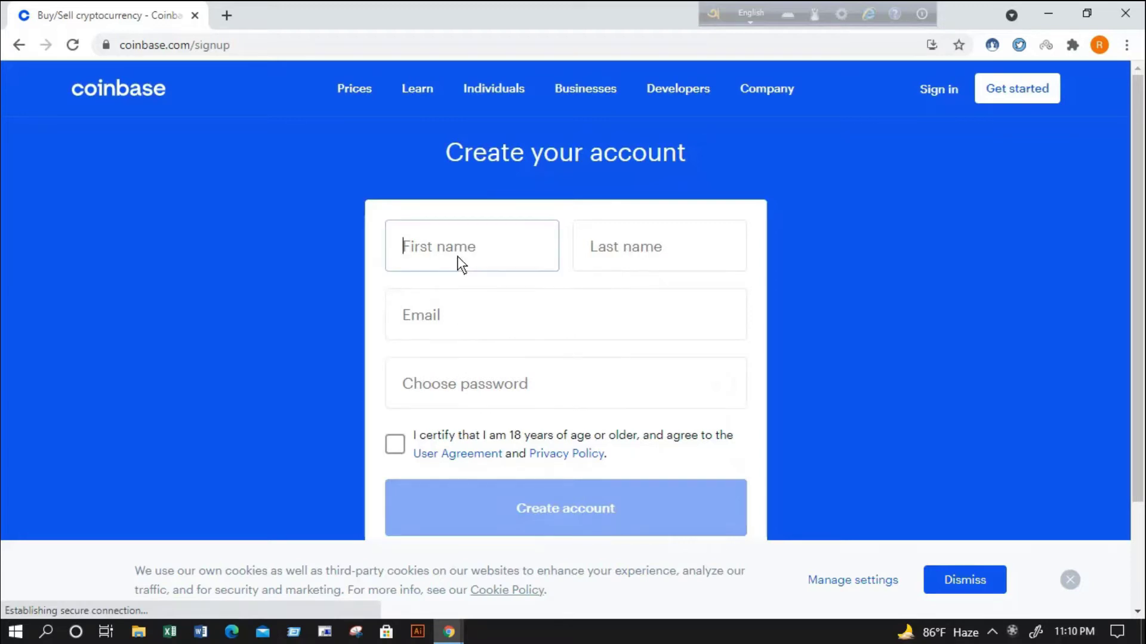
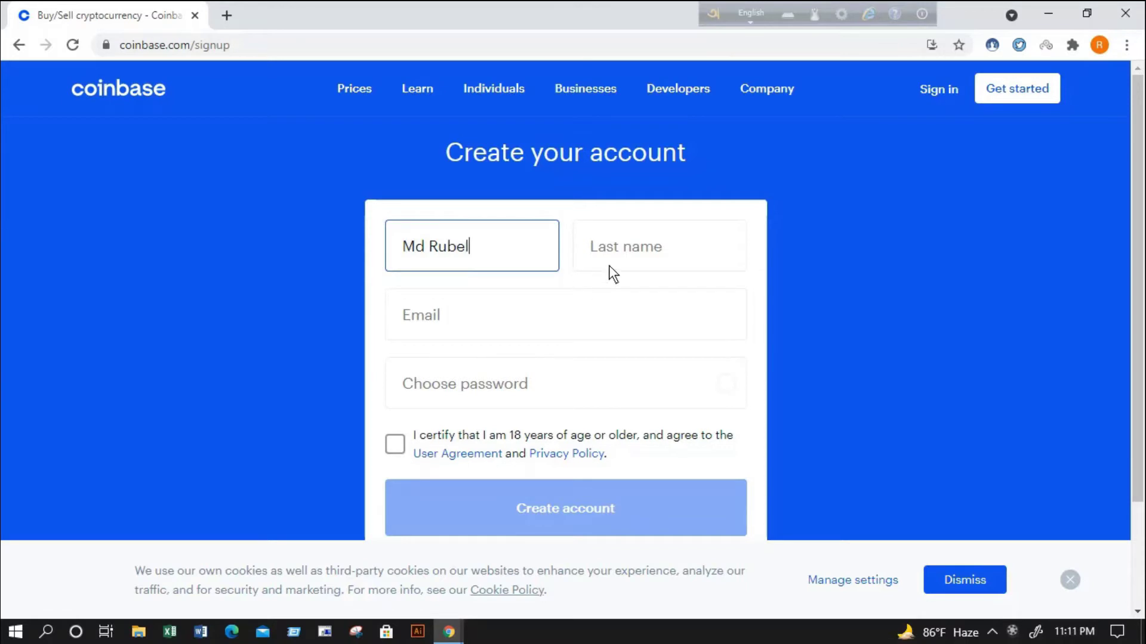
pyautogui.click(618, 256)
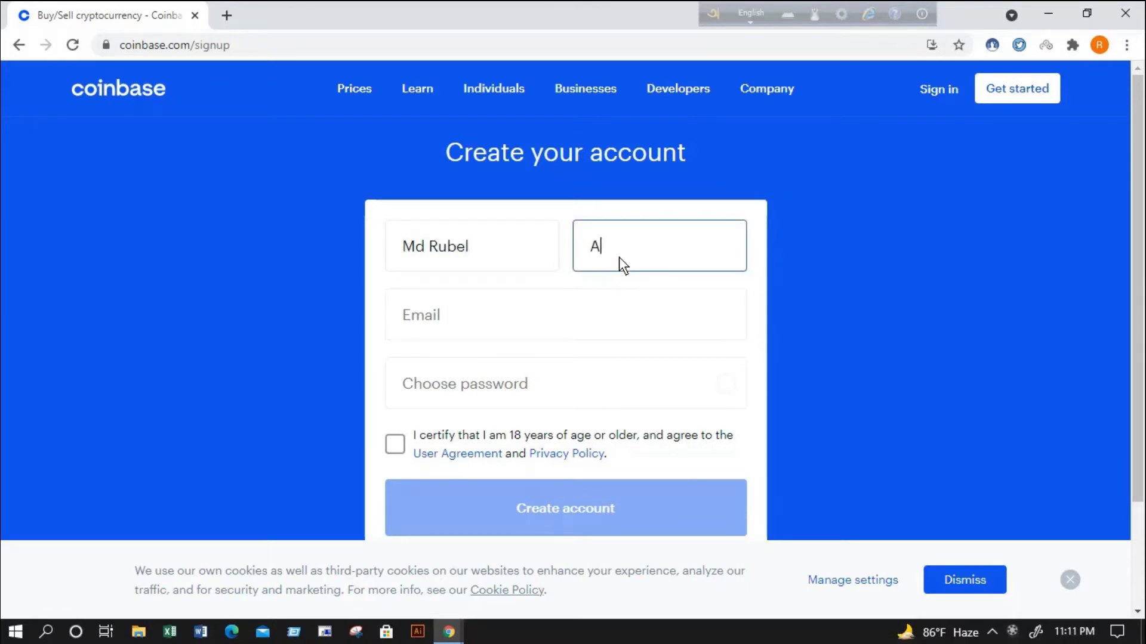
pyautogui.click(506, 315)
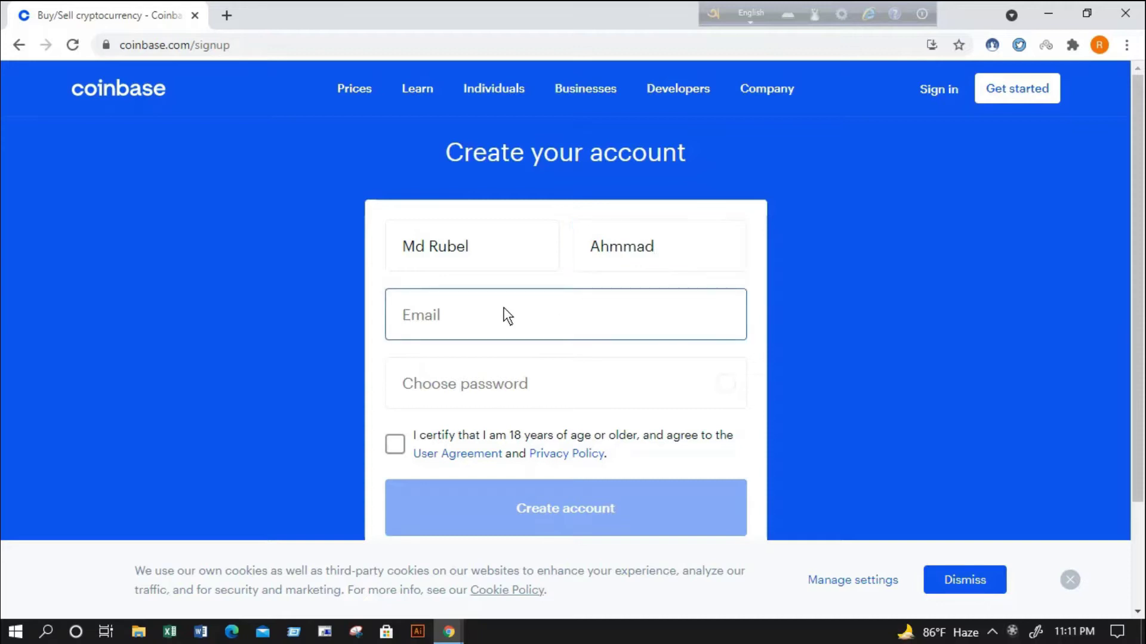
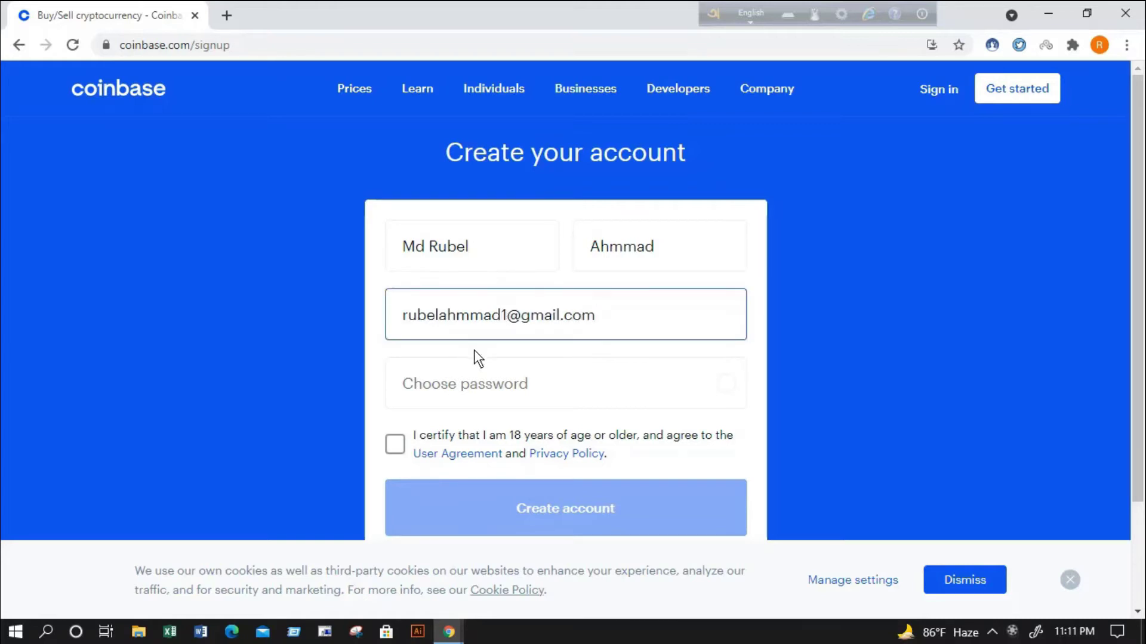
# - Set the account password, certify age and agreements, and create the account
pyautogui.click(437, 386)
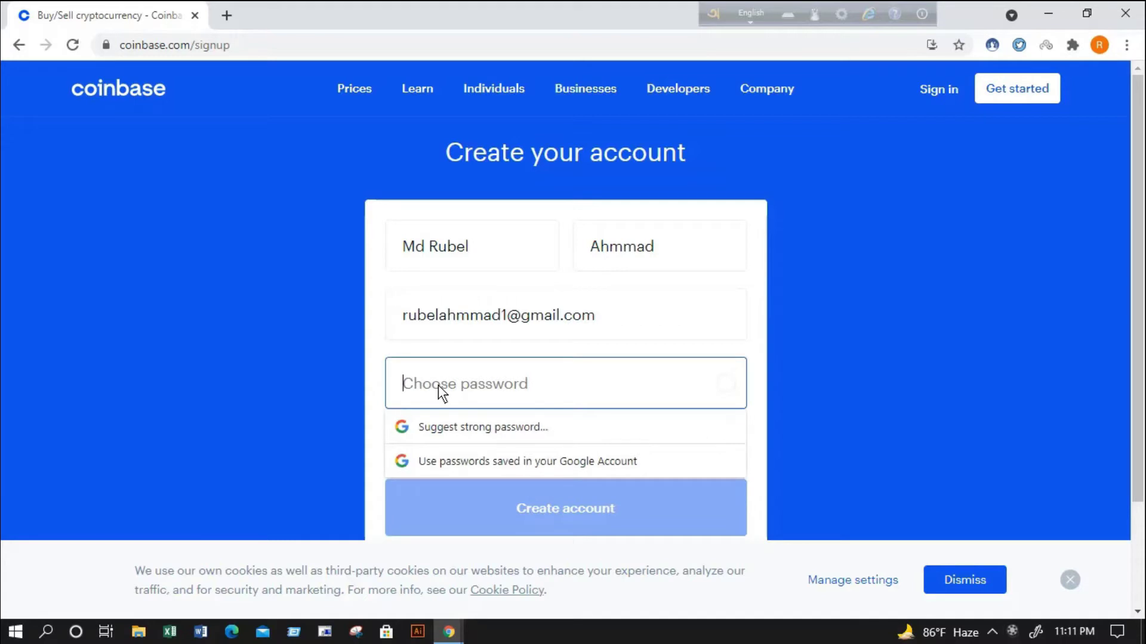
pyautogui.write('•')
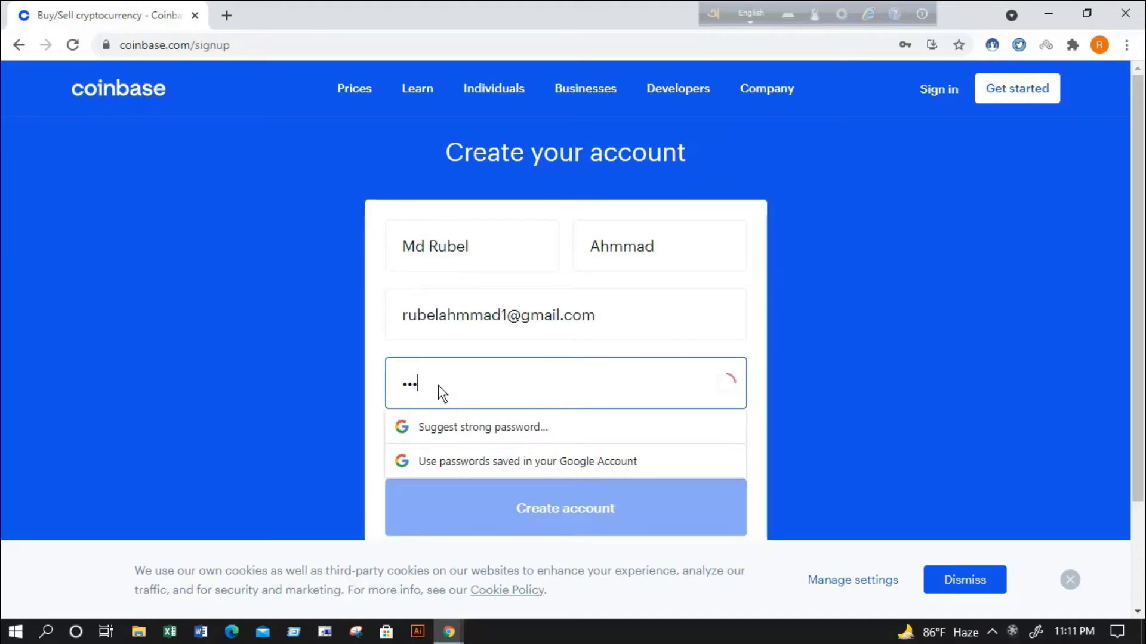
pyautogui.write('••••••••••')
pyautogui.scroll(-1, 478, 378)
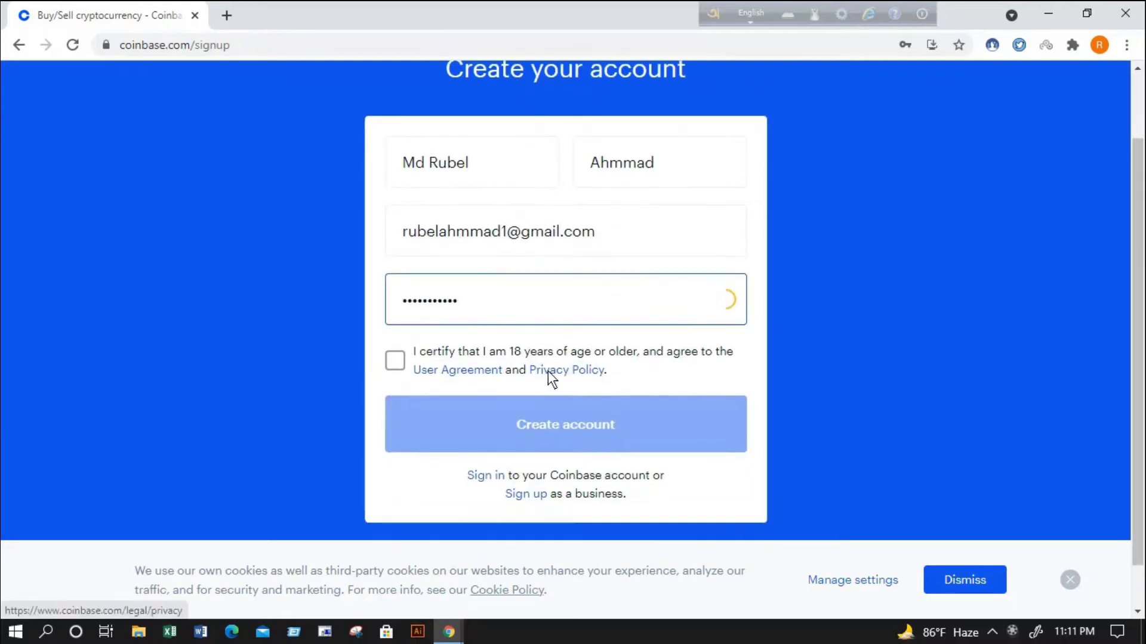
pyautogui.click(396, 361)
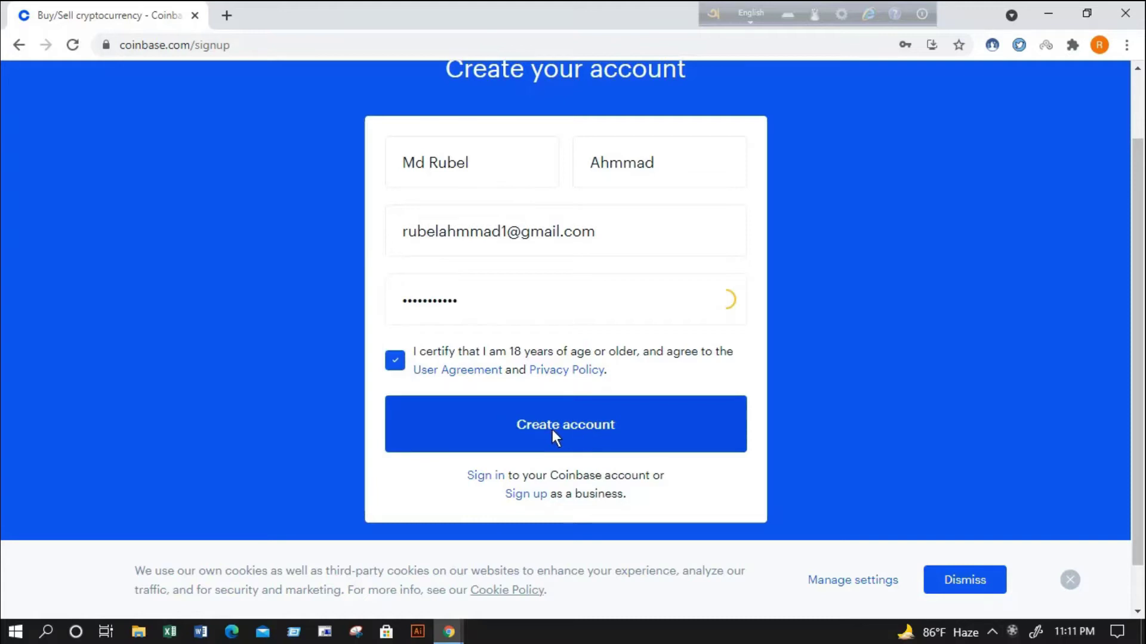
pyautogui.click(571, 432)
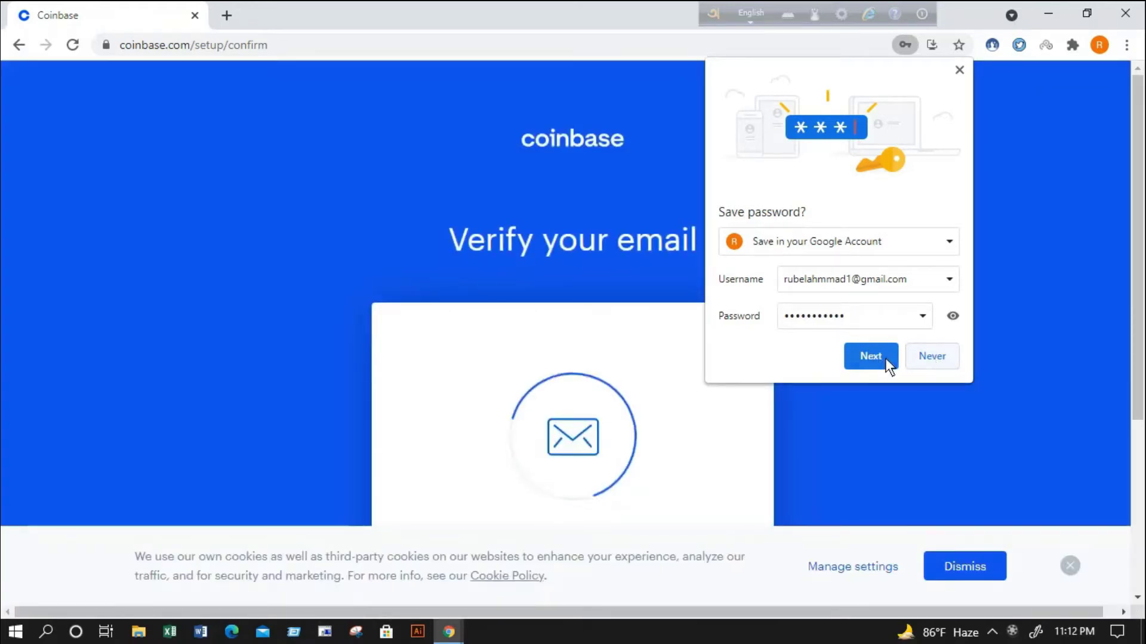
# - Save the Coinbase login password in Chrome, declining the Google Account sync prompt
pyautogui.click(871, 356)
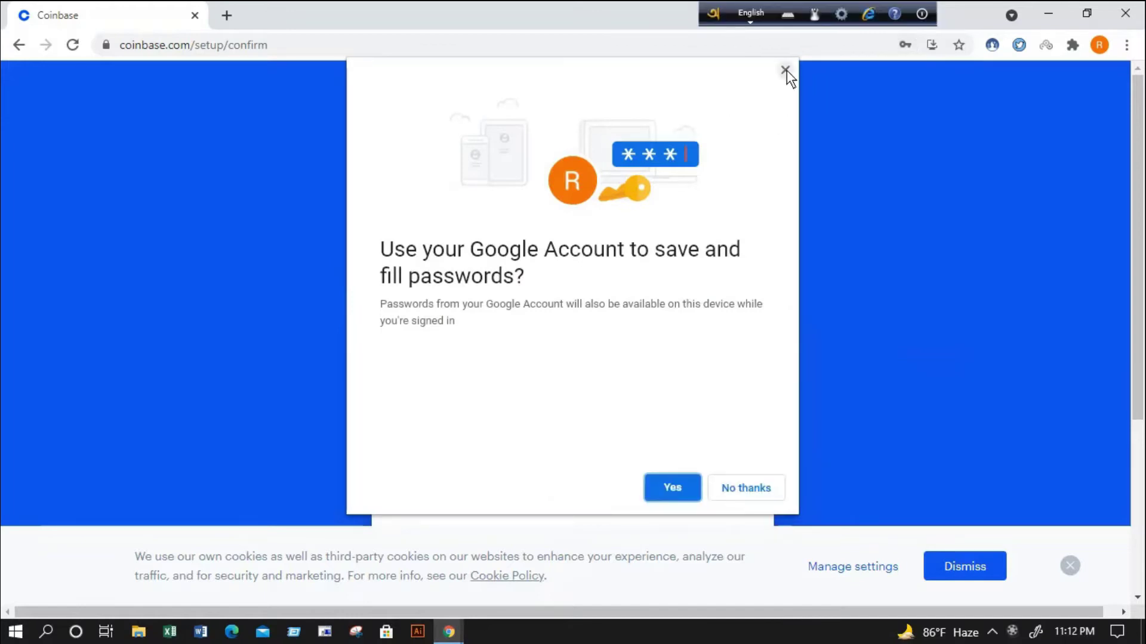
pyautogui.click(785, 71)
pyautogui.click(873, 360)
# - Review the Verify your email page, then minimize the browser to the desktop
pyautogui.scroll(-3, 901, 328)
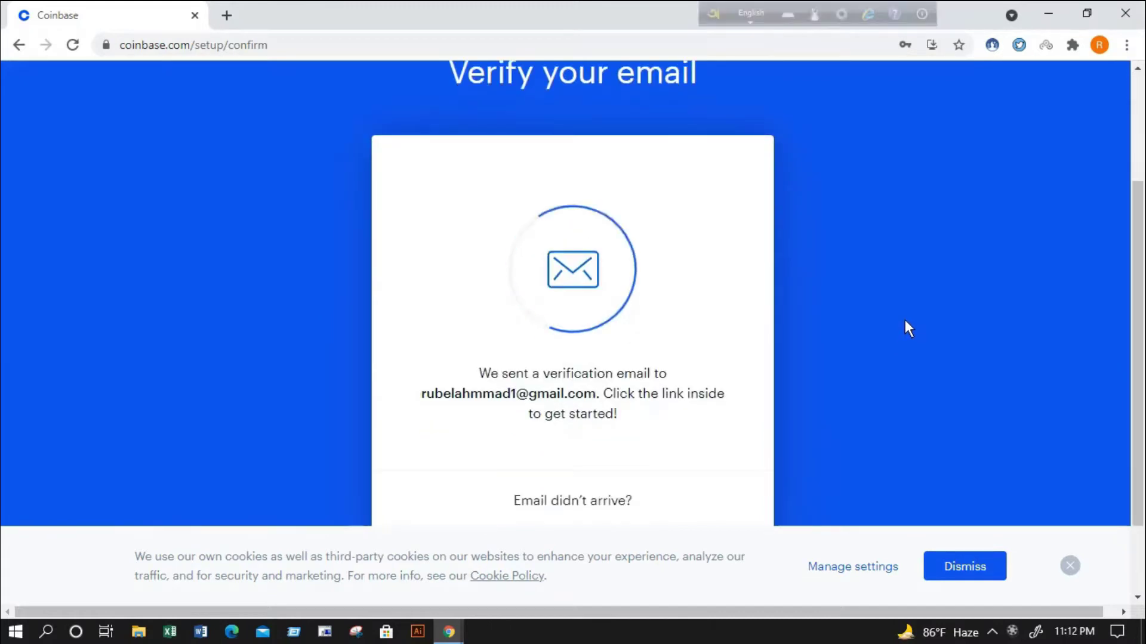
pyautogui.scroll(1, 886, 338)
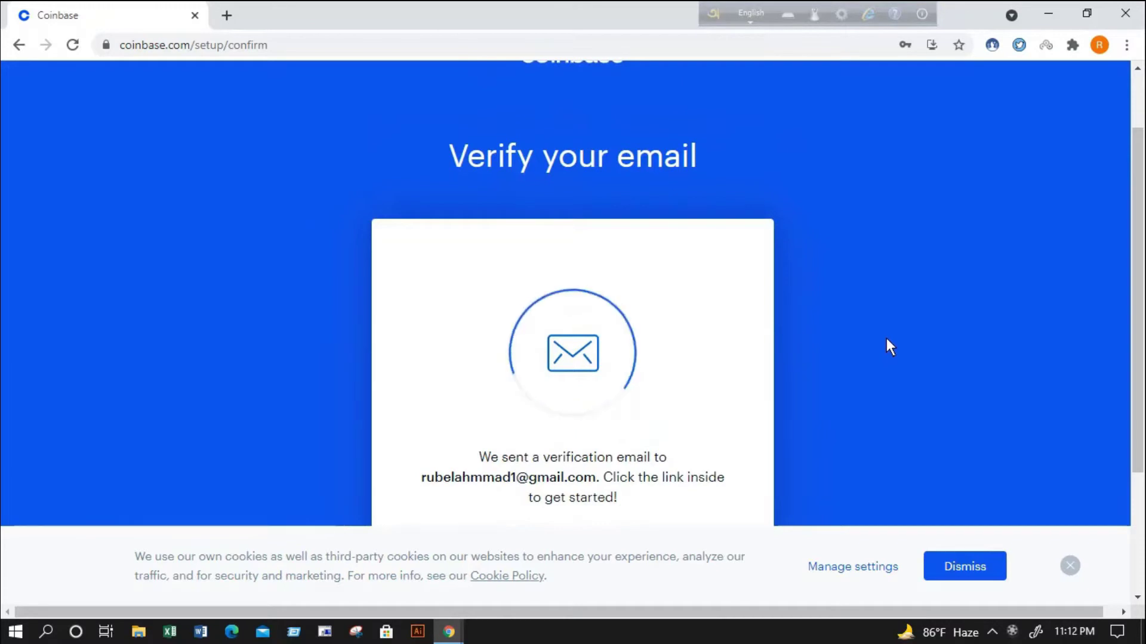
pyautogui.scroll(-1, 886, 337)
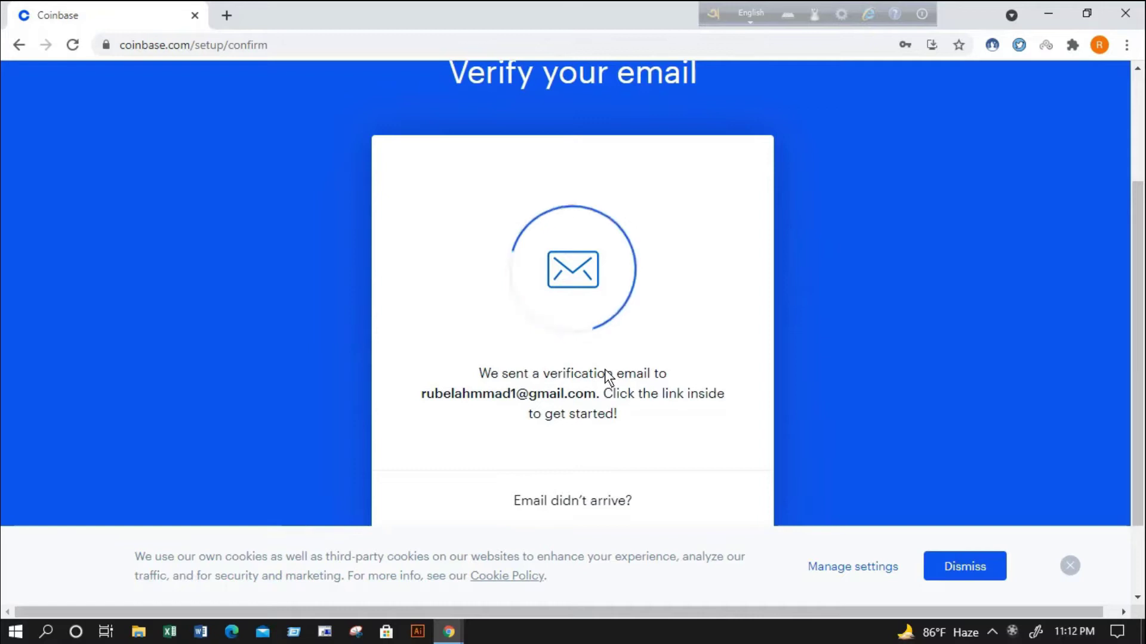
pyautogui.scroll(-1, 615, 394)
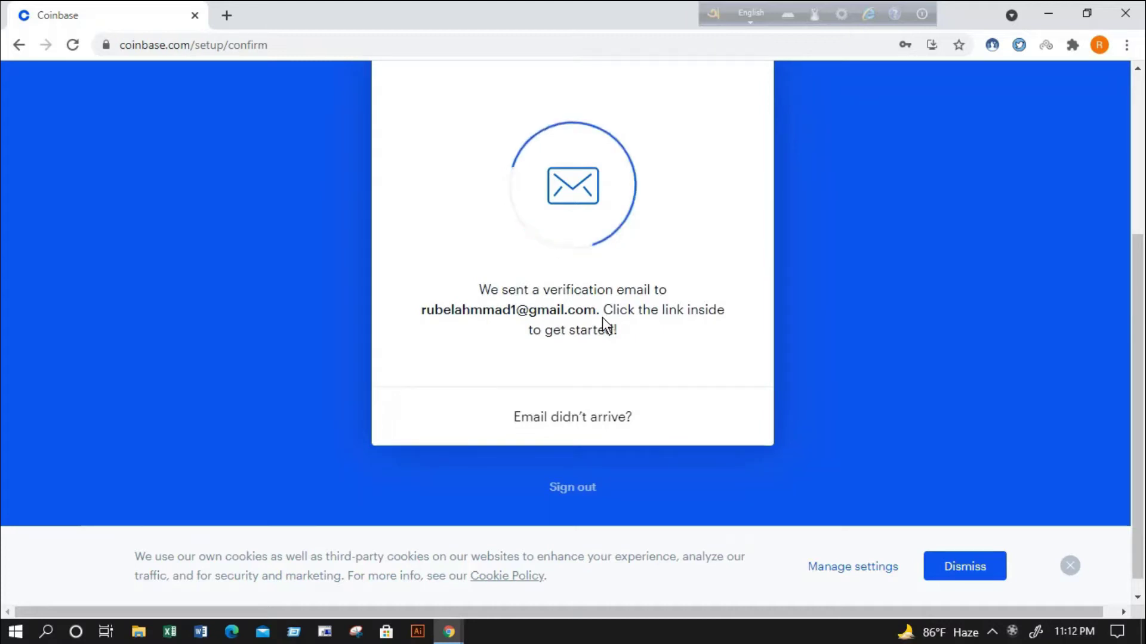
pyautogui.scroll(-1, 603, 317)
pyautogui.scroll(2, 652, 292)
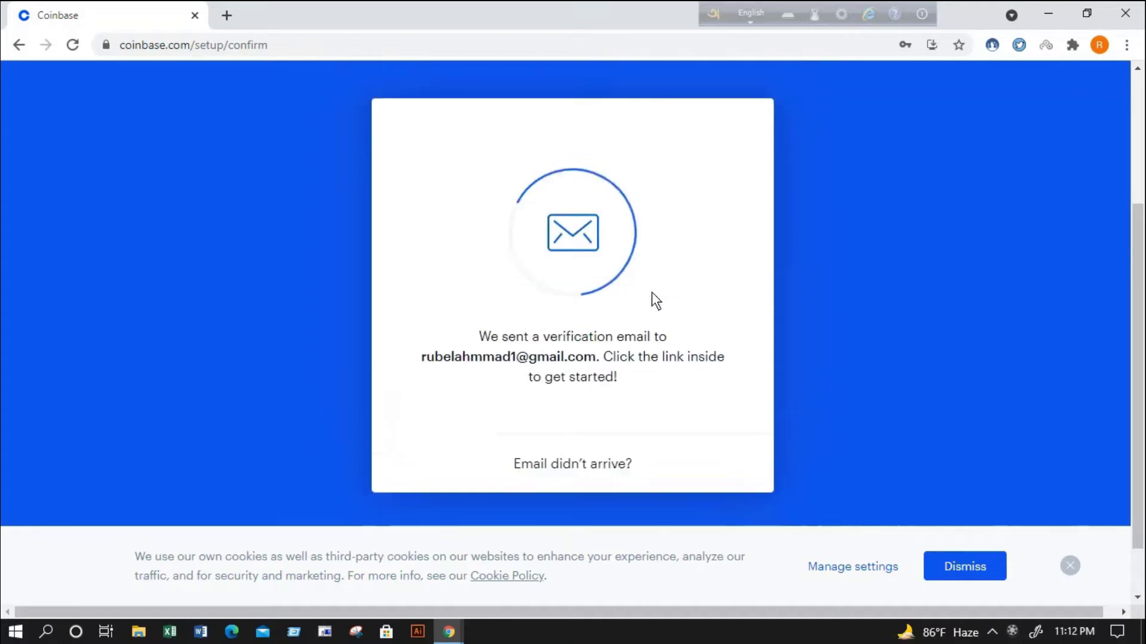
pyautogui.click(1047, 12)
# - Open the 'Please Verify Your Email Address' message in Gmail and click Verify Email Address
pyautogui.moveTo(449, 632)
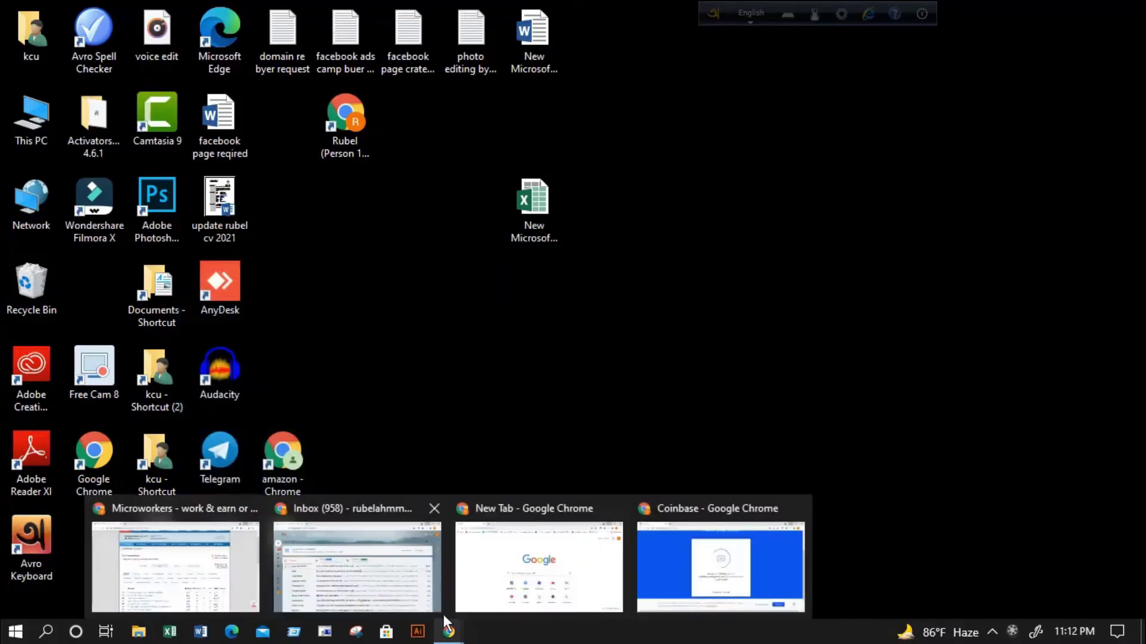
pyautogui.click(349, 578)
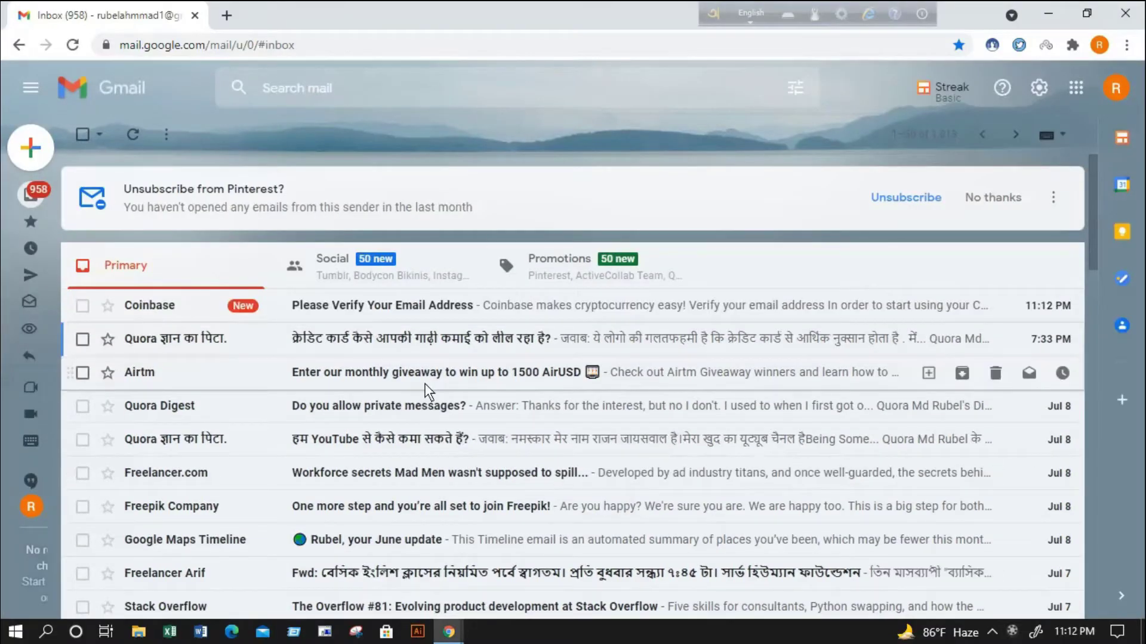
pyautogui.scroll(-2, 382, 310)
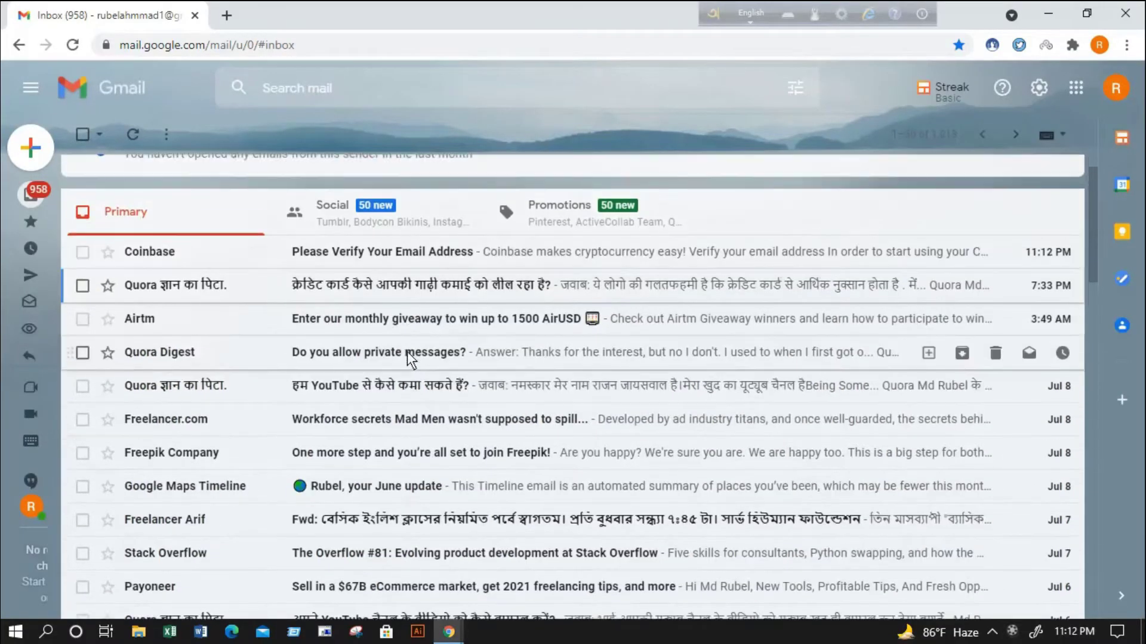
pyautogui.scroll(2, 400, 322)
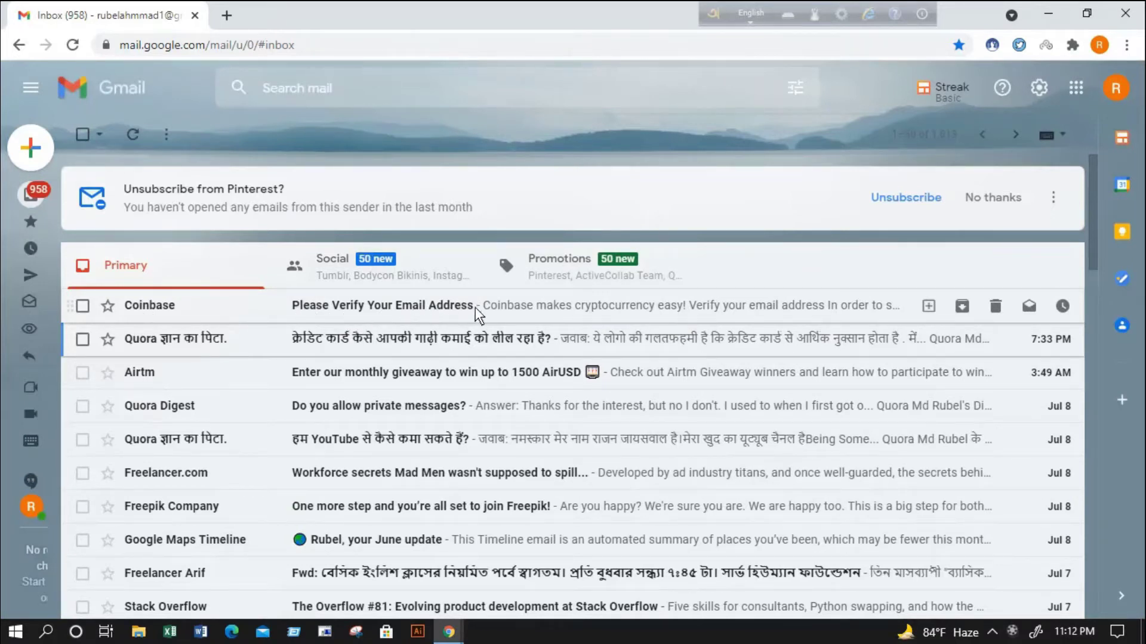
pyautogui.click(407, 308)
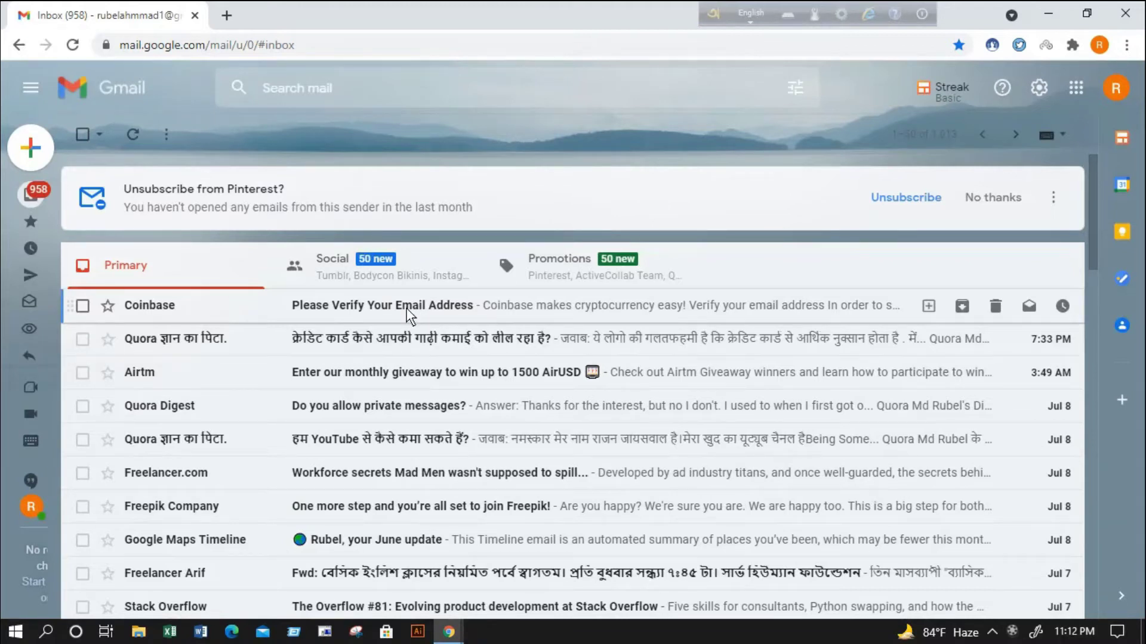
pyautogui.scroll(-4, 471, 289)
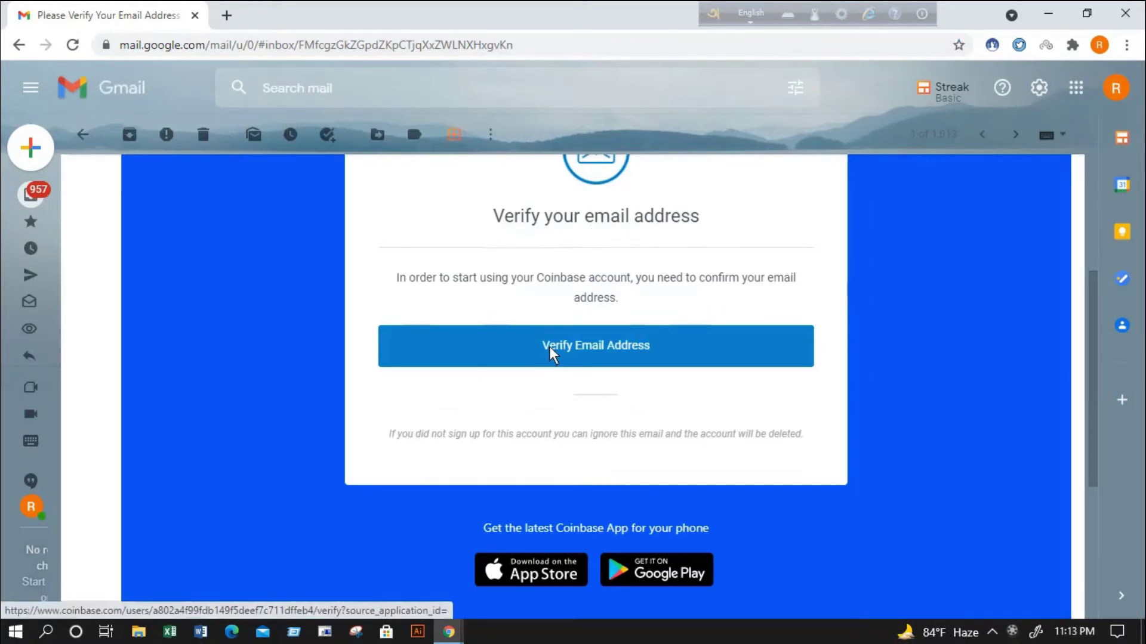
pyautogui.click(600, 348)
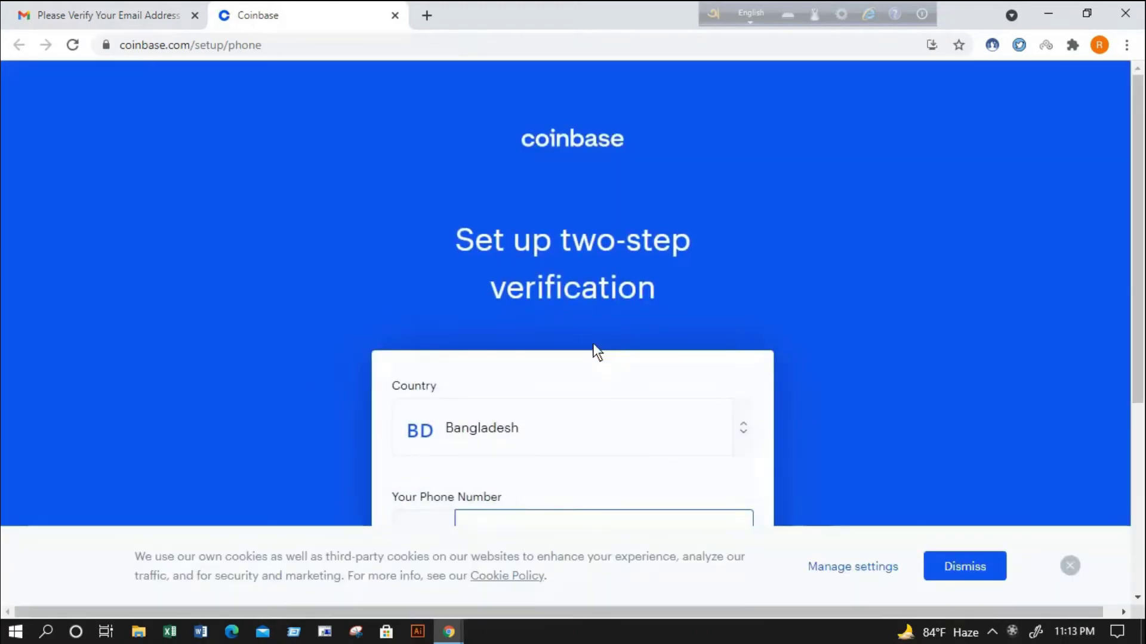
# - Enter the account's Bangladesh phone number for two-step verification and send a text code
pyautogui.scroll(-3, 596, 341)
pyautogui.scroll(1, 606, 338)
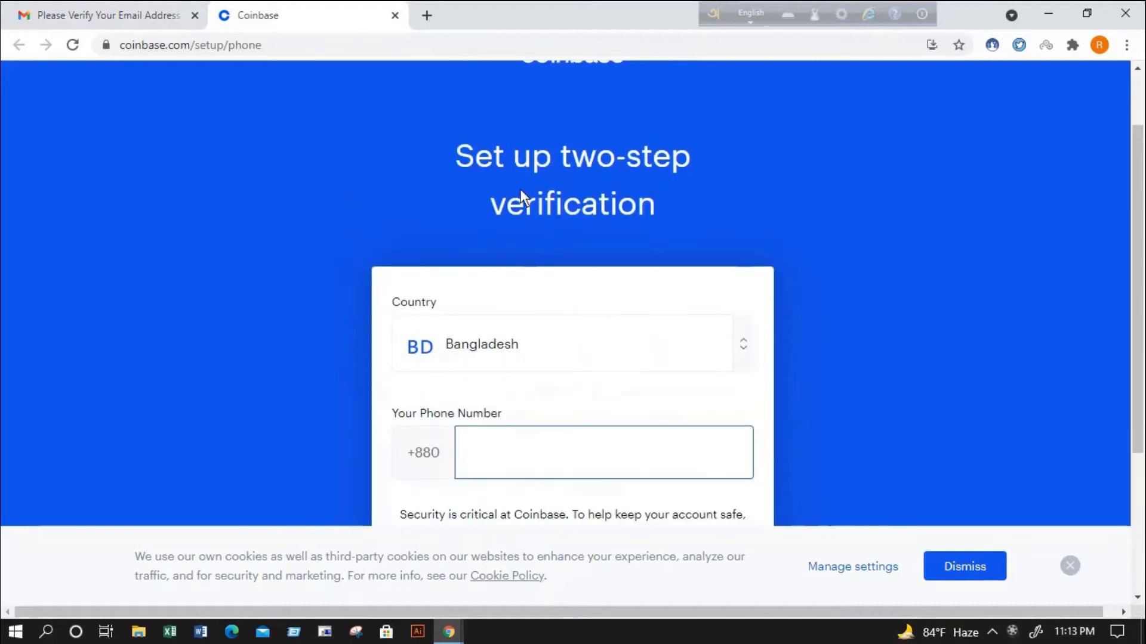
pyautogui.scroll(1, 572, 217)
pyautogui.scroll(-1, 576, 216)
pyautogui.scroll(-2, 577, 216)
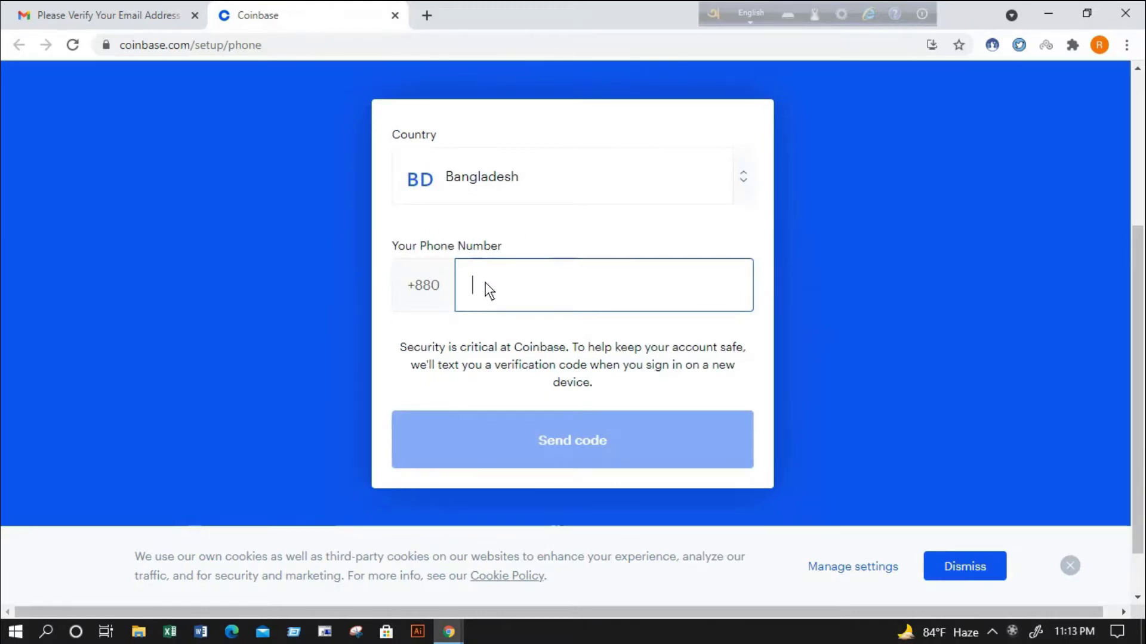
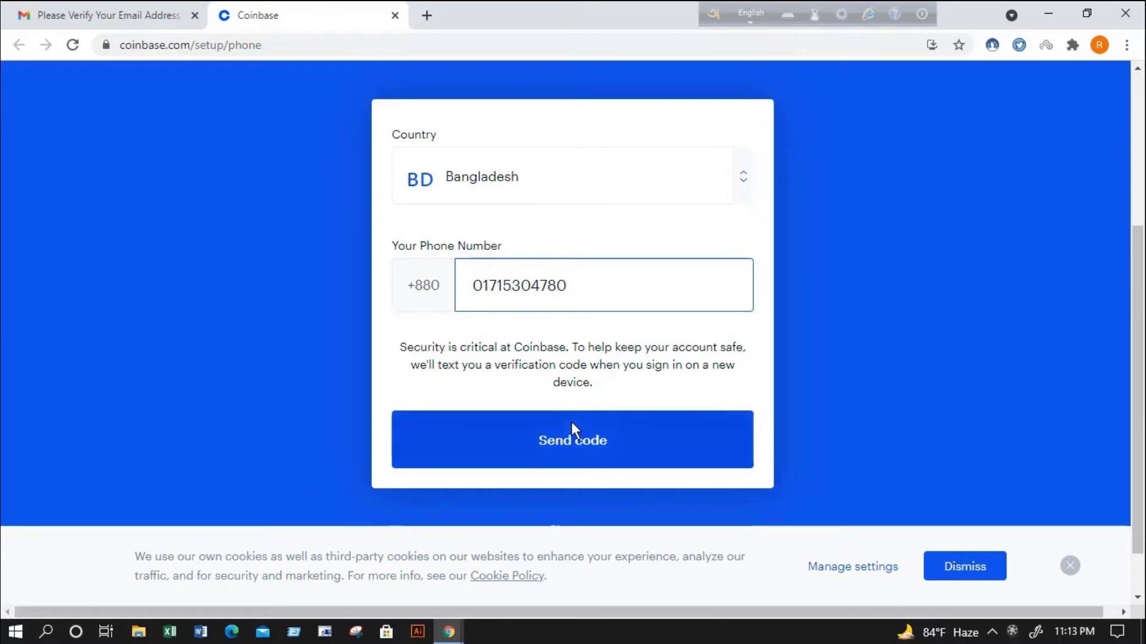
pyautogui.click(600, 442)
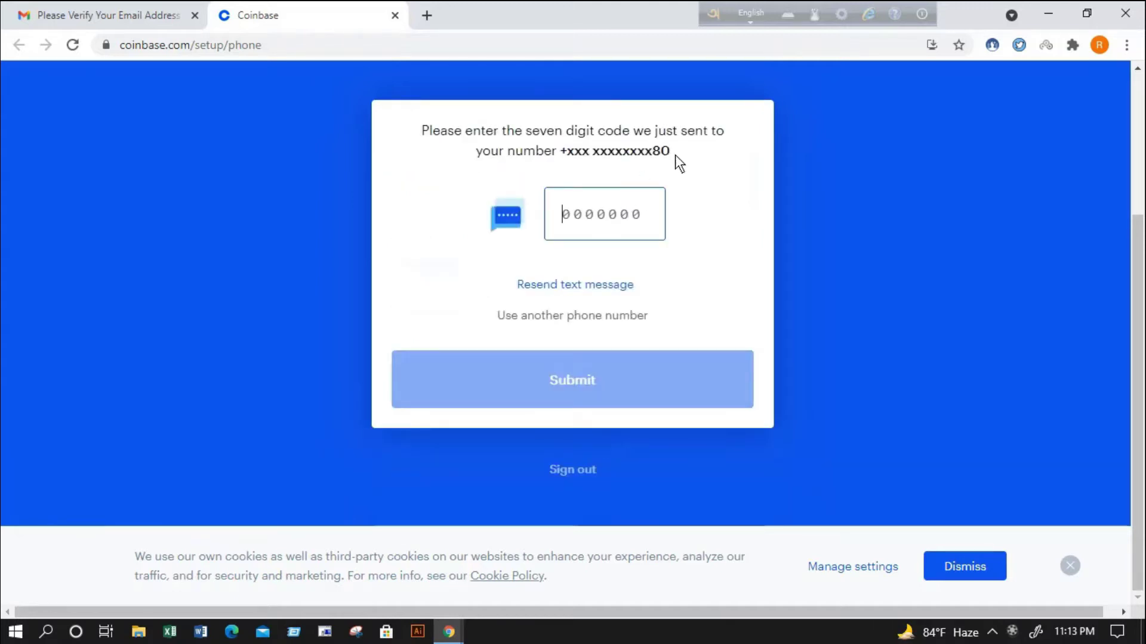
# - Enter the seven-digit code received by text and submit it
pyautogui.scroll(2, 675, 155)
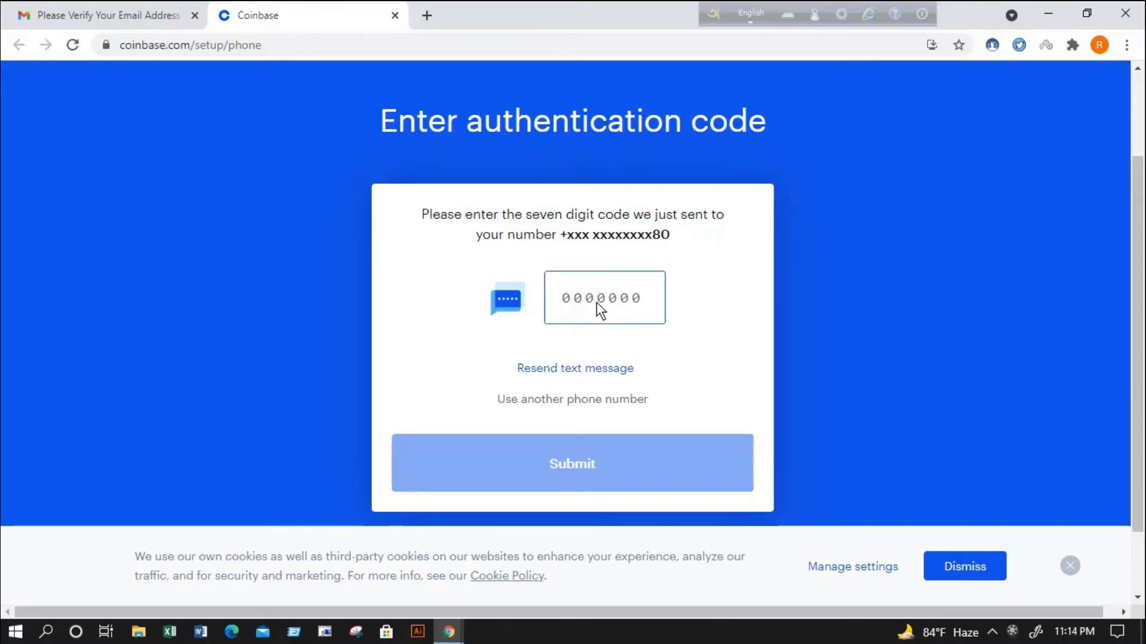
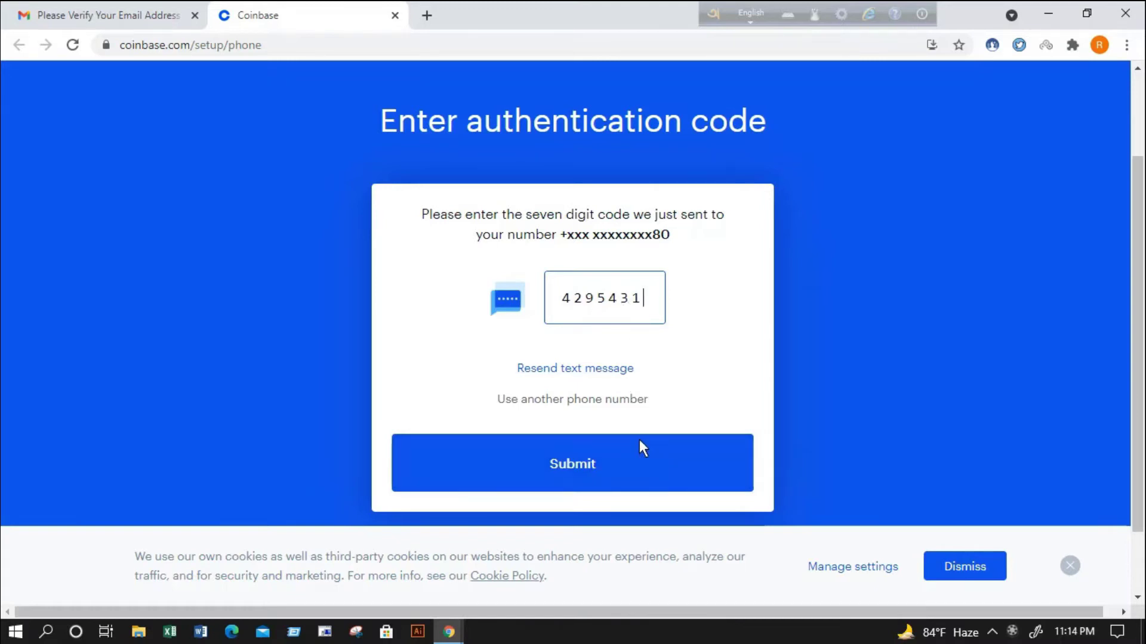
pyautogui.click(588, 463)
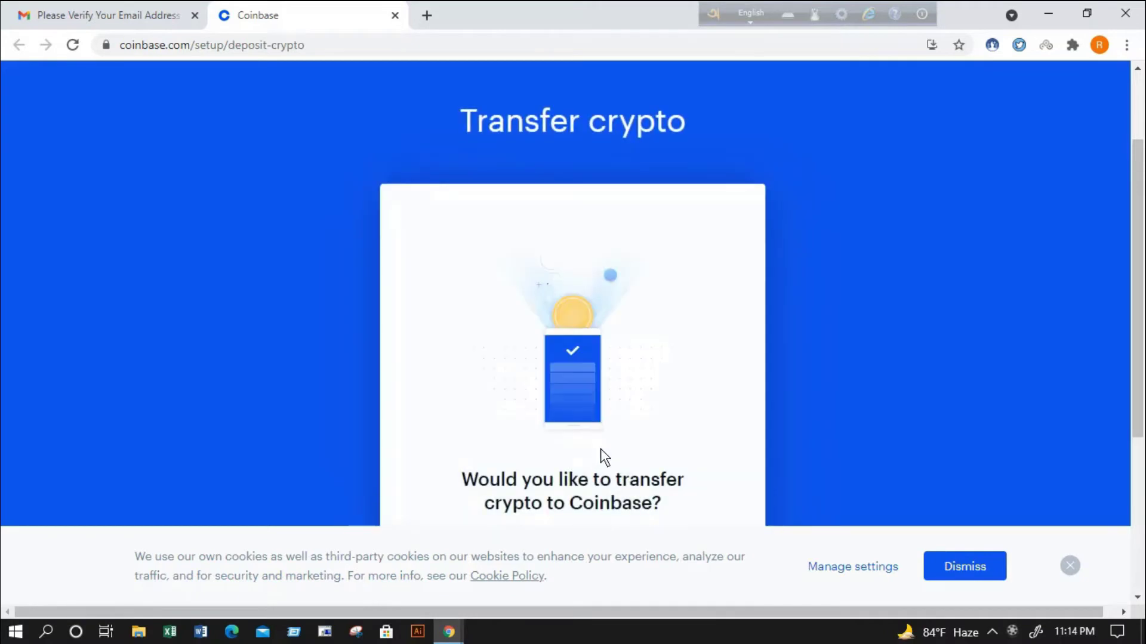
# - Skip the Transfer crypto offer and open the account menu on the Home dashboard
pyautogui.scroll(-3, 618, 424)
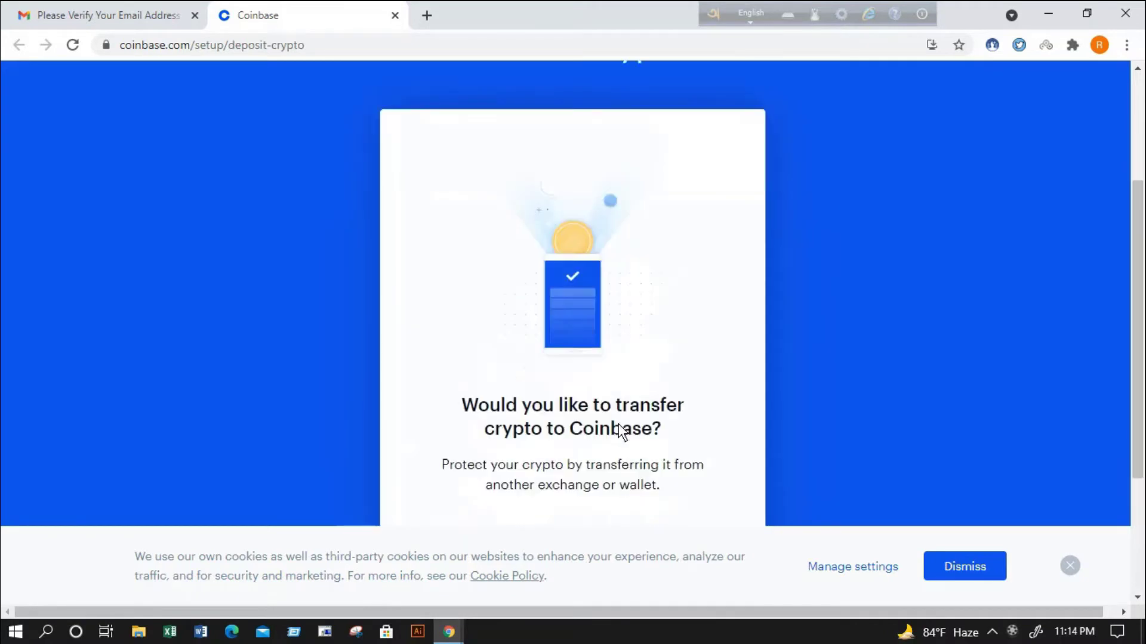
pyautogui.scroll(-2, 618, 423)
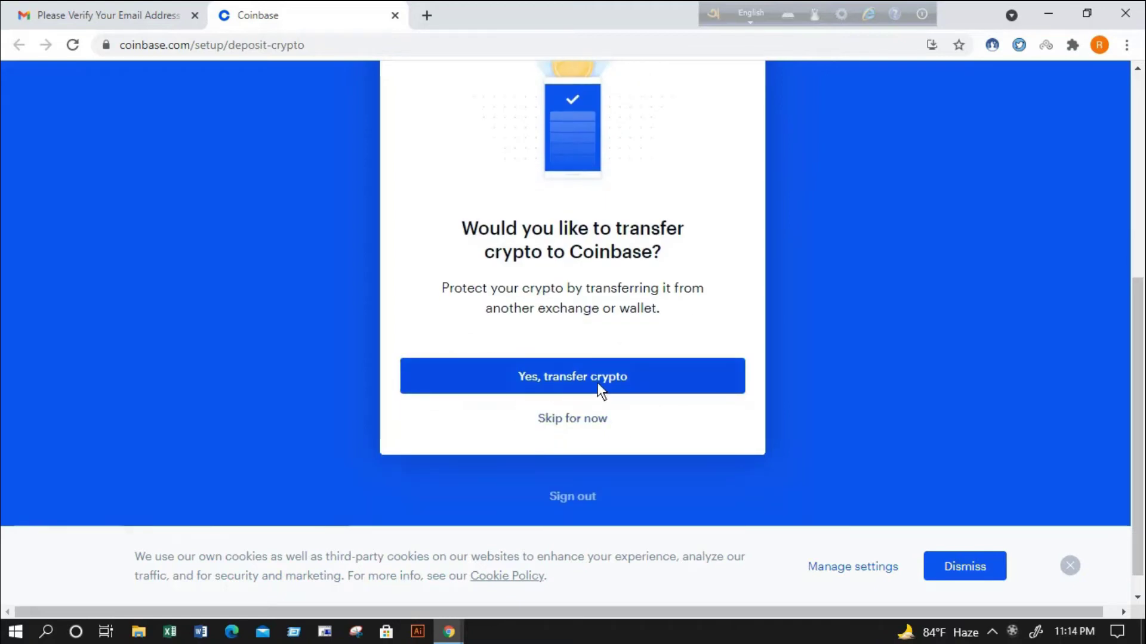
pyautogui.click(583, 420)
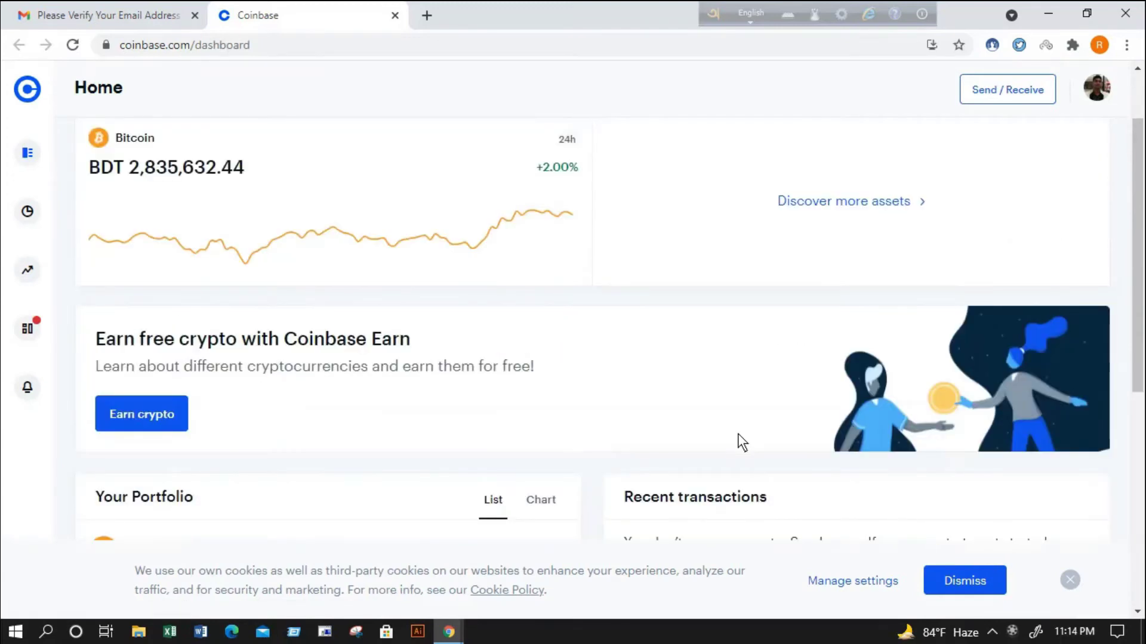
pyautogui.scroll(2, 738, 443)
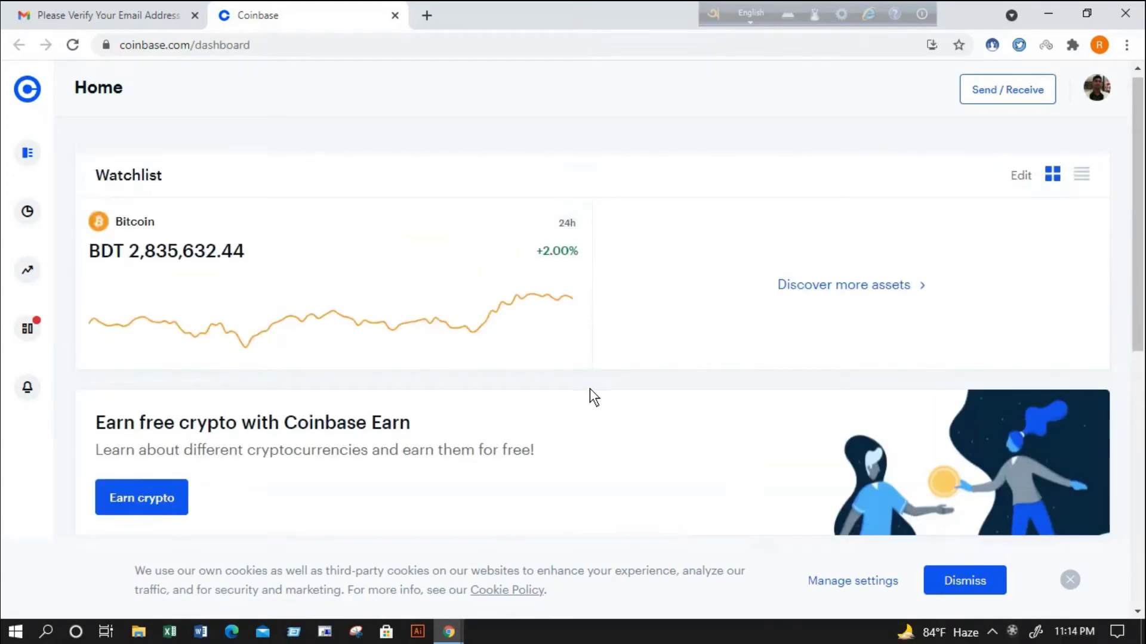
pyautogui.click(1095, 94)
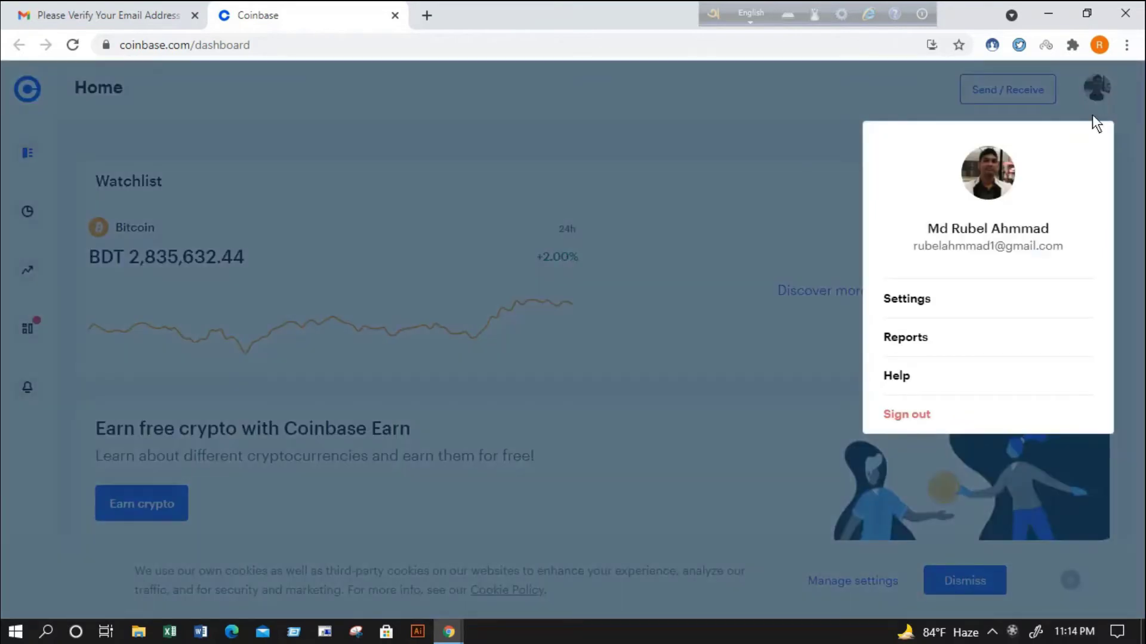
# - Open Settings from the account menu and scroll down to Personal Details
pyautogui.click(912, 302)
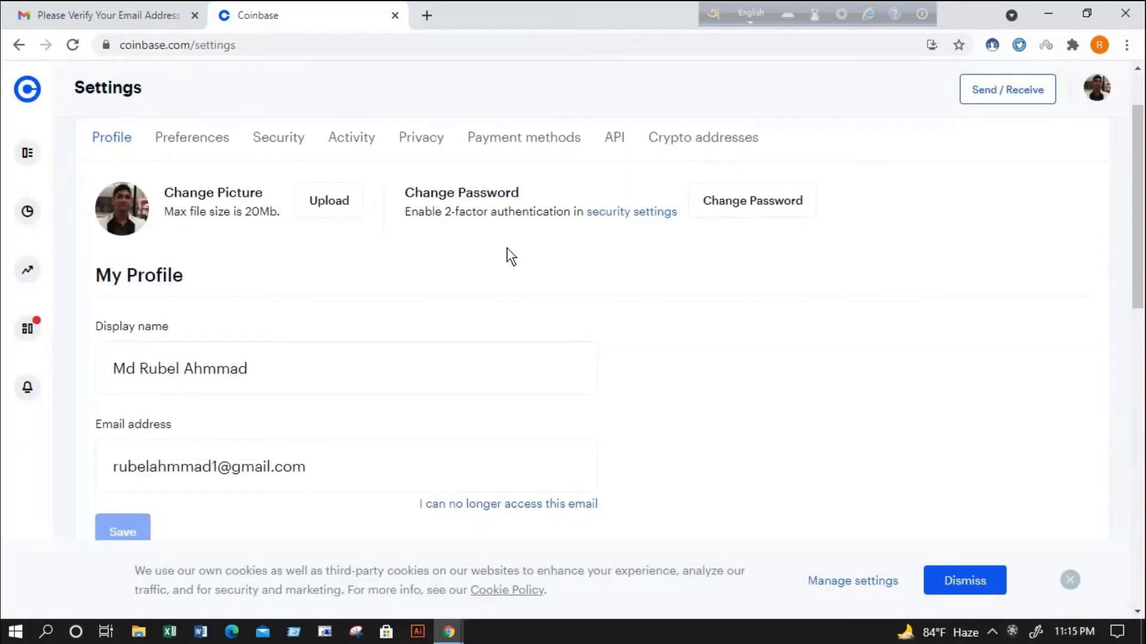
pyautogui.scroll(-3, 439, 253)
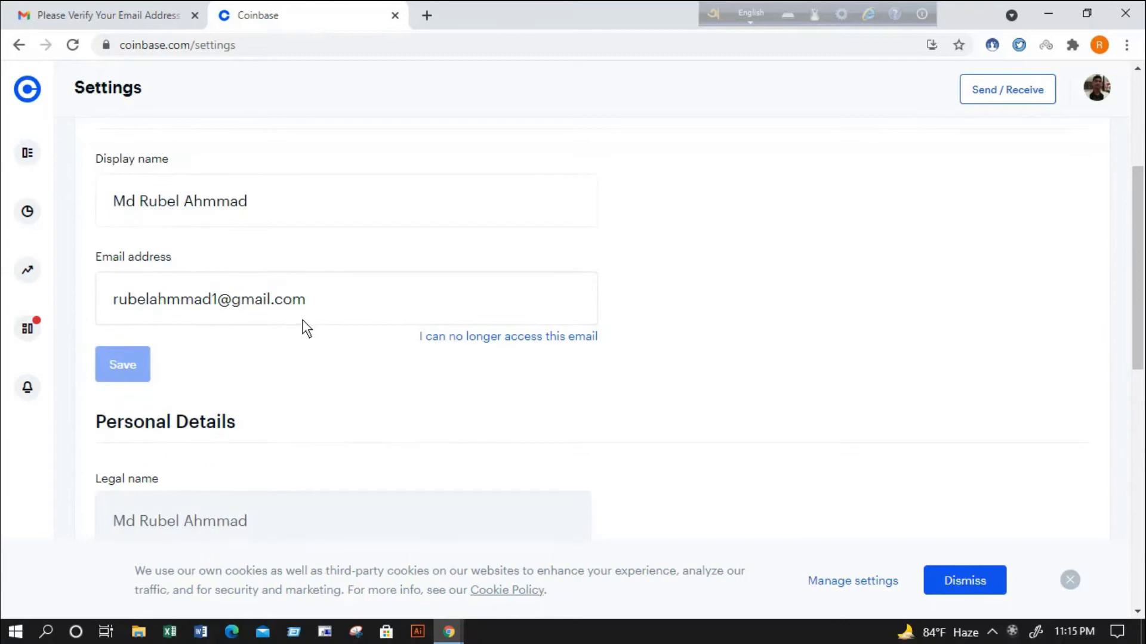
pyautogui.scroll(-3, 307, 329)
pyautogui.scroll(-2, 307, 329)
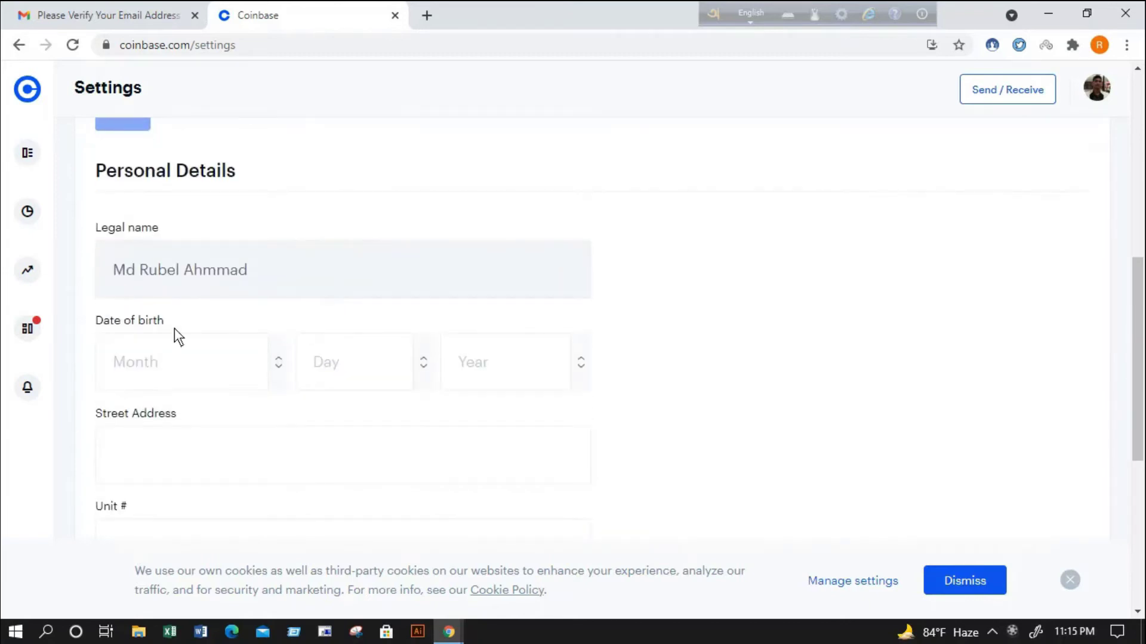
pyautogui.click(281, 362)
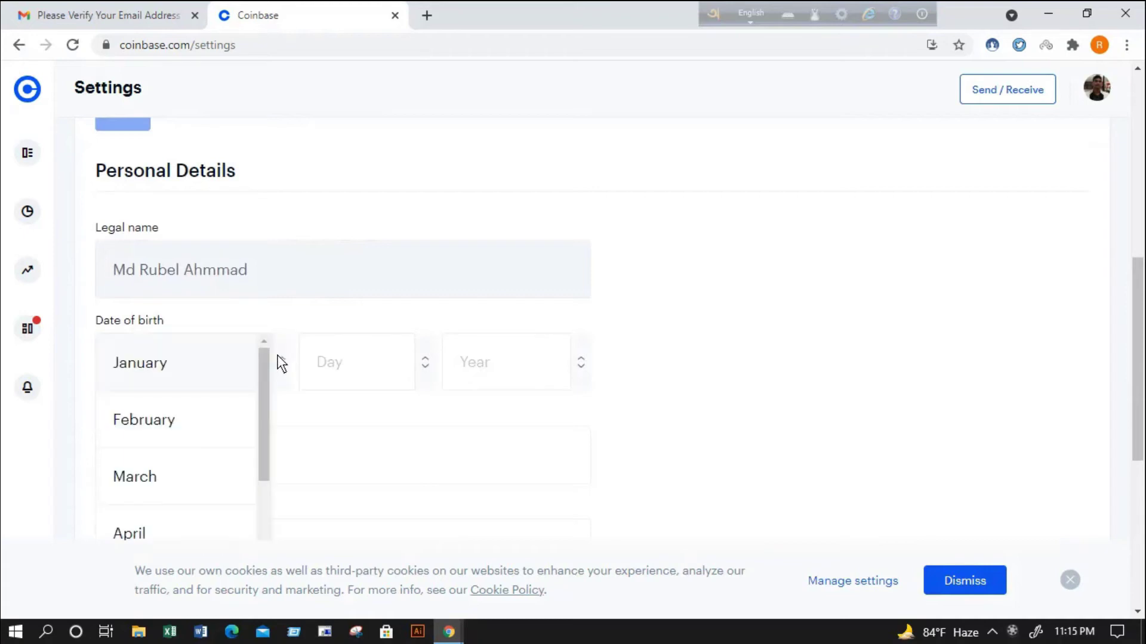
pyautogui.click(150, 369)
pyautogui.click(418, 360)
pyautogui.scroll(-3, 346, 478)
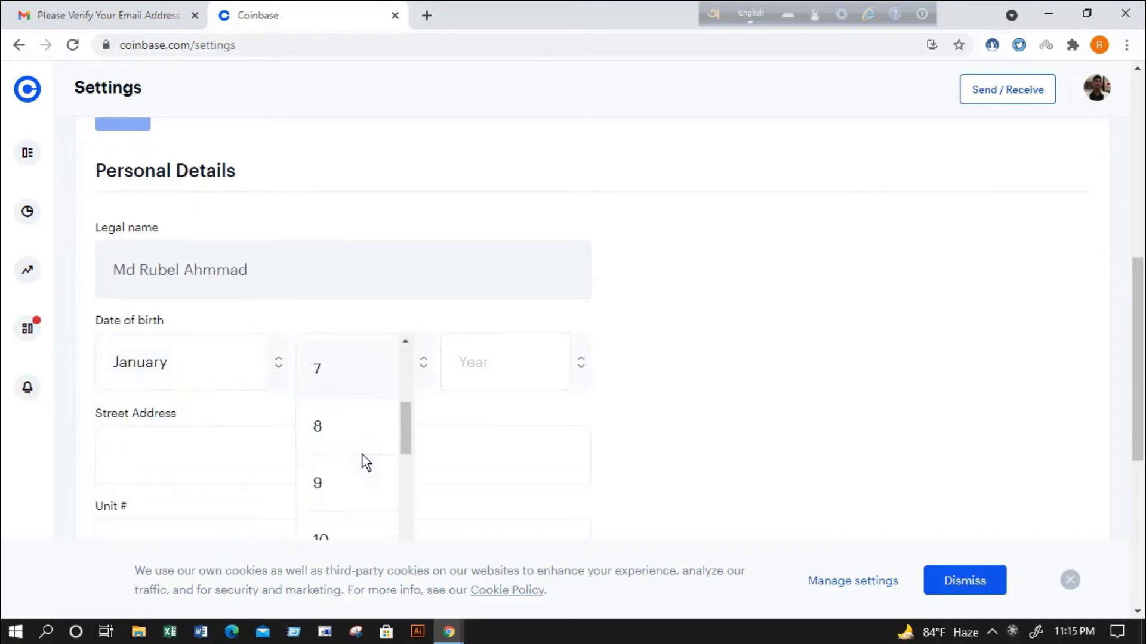
pyautogui.click(337, 389)
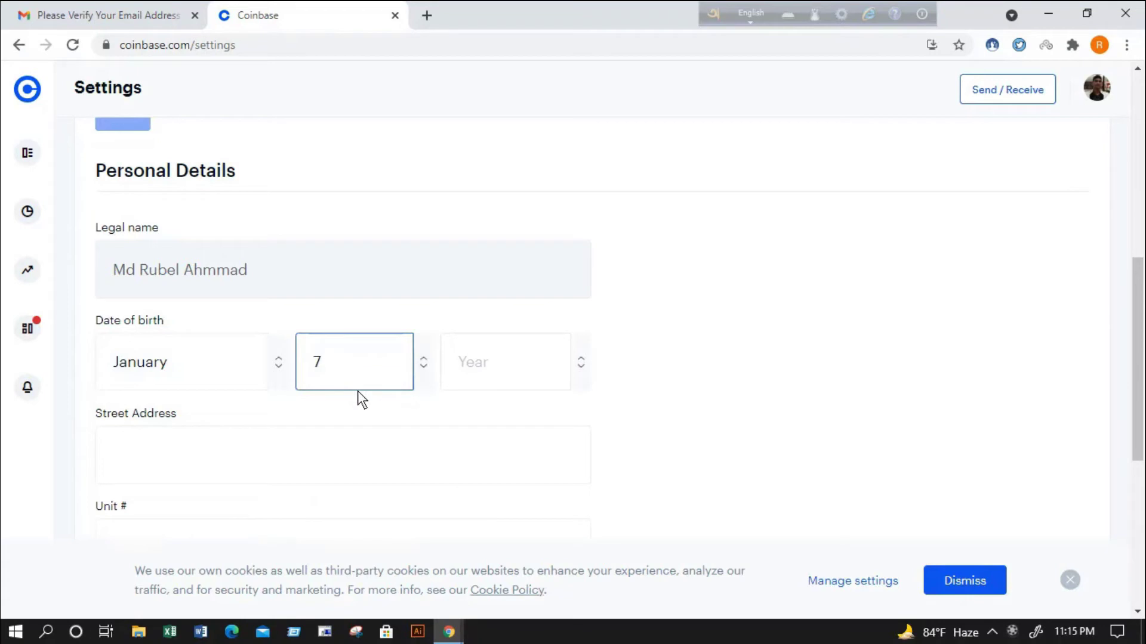
pyautogui.click(582, 363)
pyautogui.scroll(-10, 539, 419)
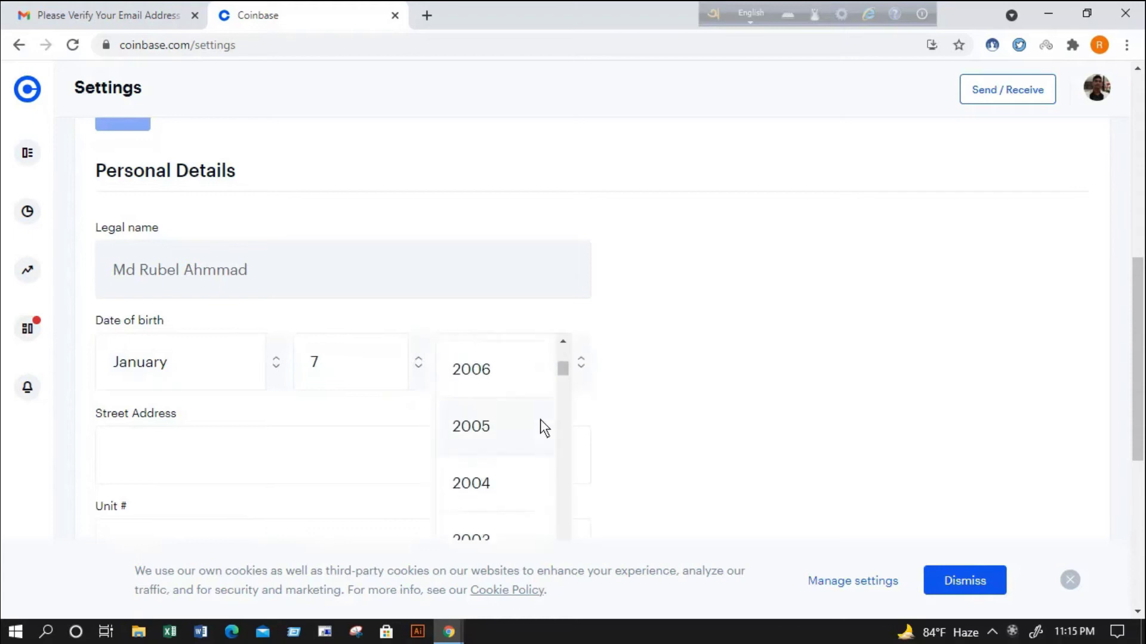
pyautogui.scroll(7, 539, 424)
pyautogui.scroll(-13, 537, 426)
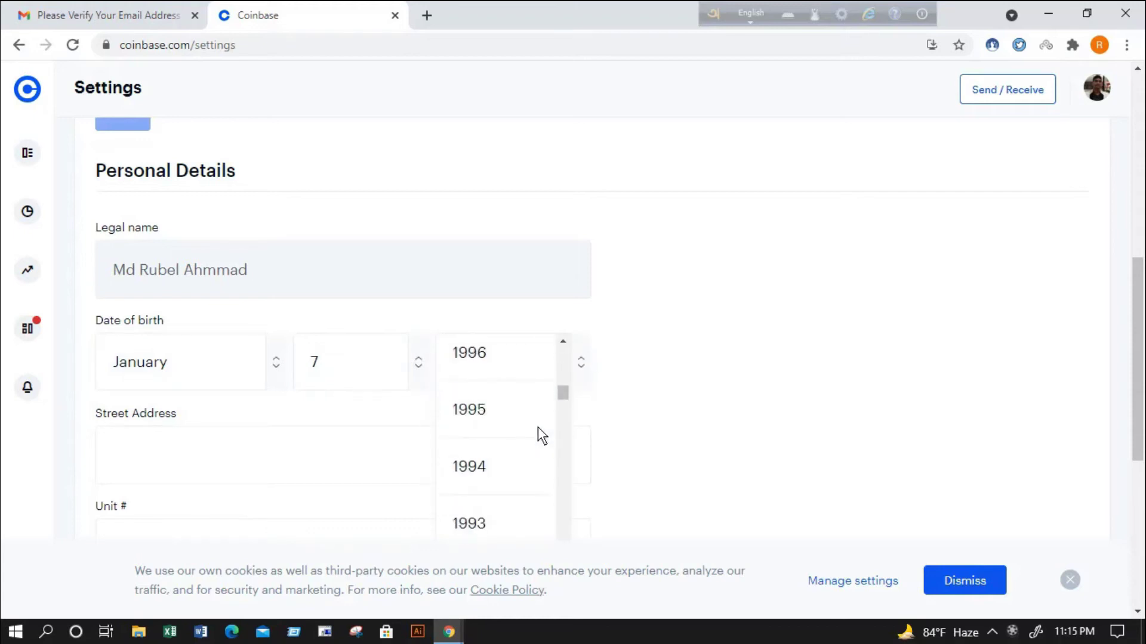
pyautogui.click(495, 534)
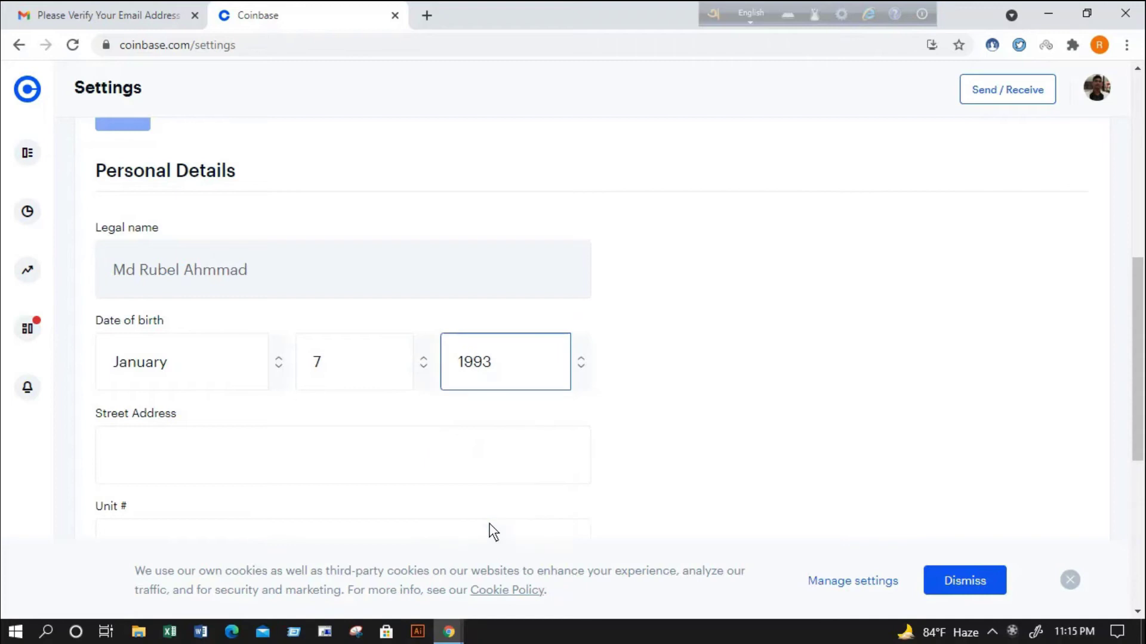
pyautogui.scroll(-1, 597, 436)
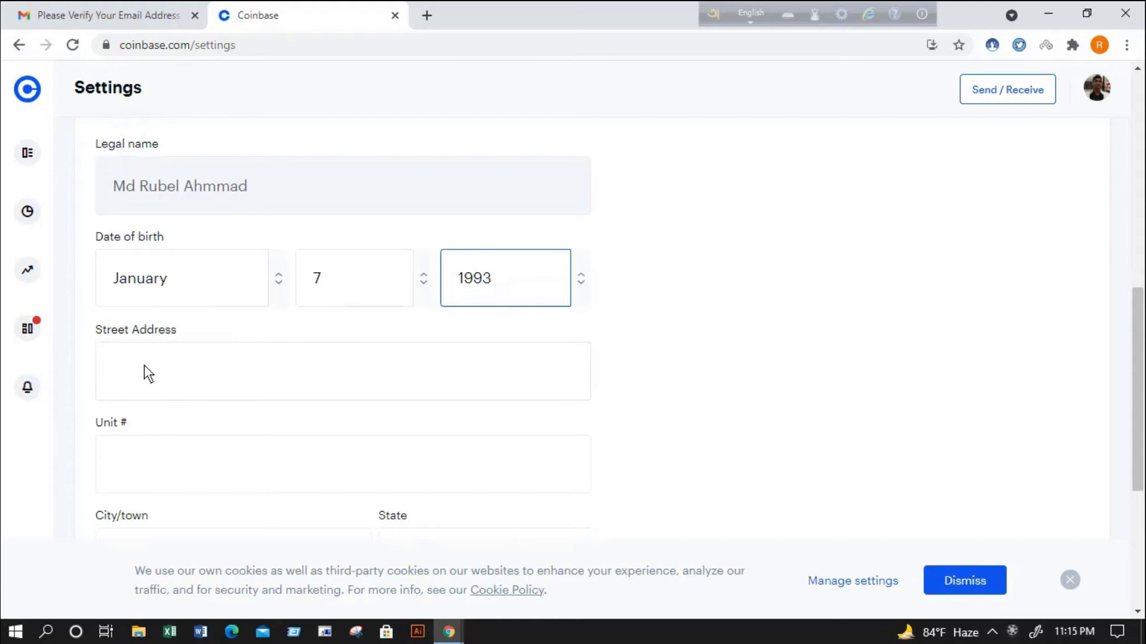
pyautogui.scroll(-1, 146, 370)
# - Enter the street address, correcting a lowercase letter, and close the suggestions
pyautogui.click(153, 294)
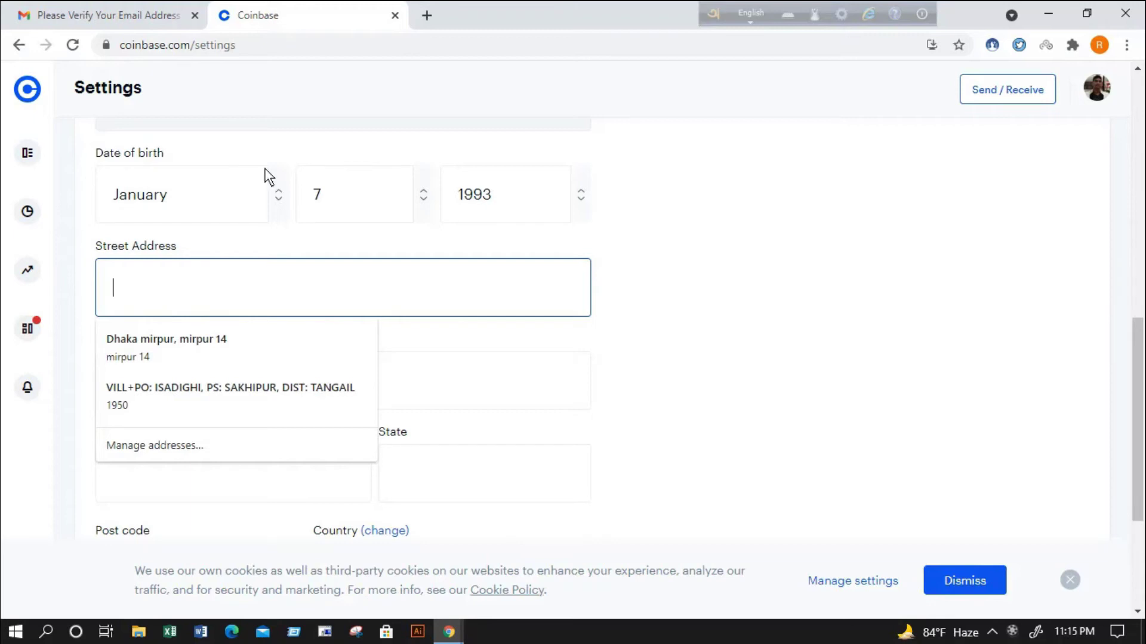
pyautogui.click(415, 363)
pyautogui.scroll(-2, 281, 347)
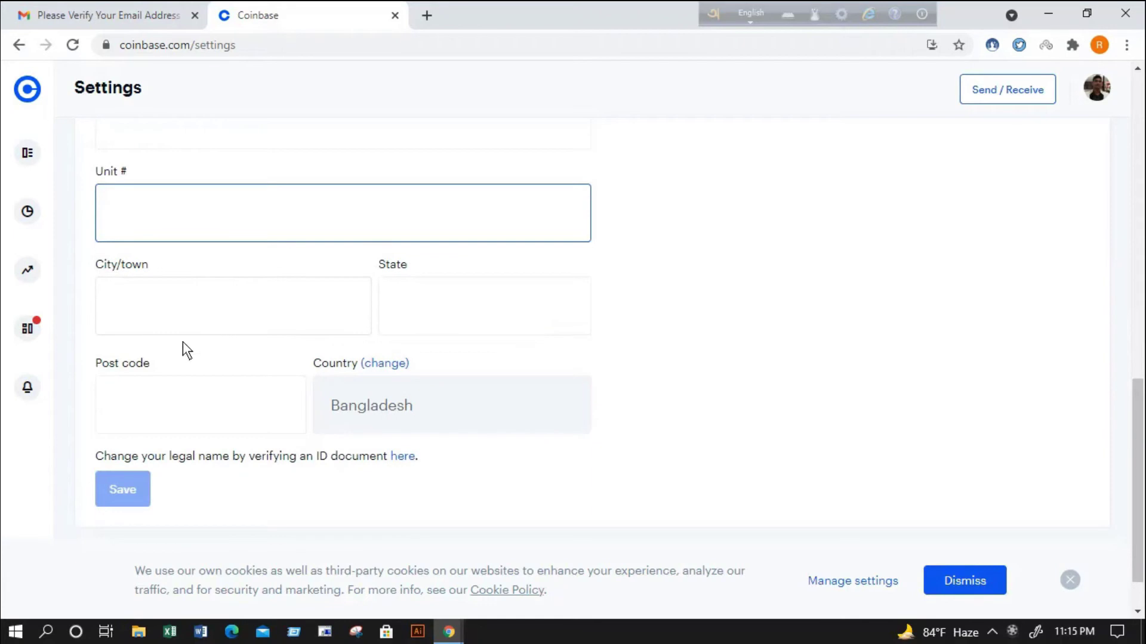
pyautogui.click(149, 309)
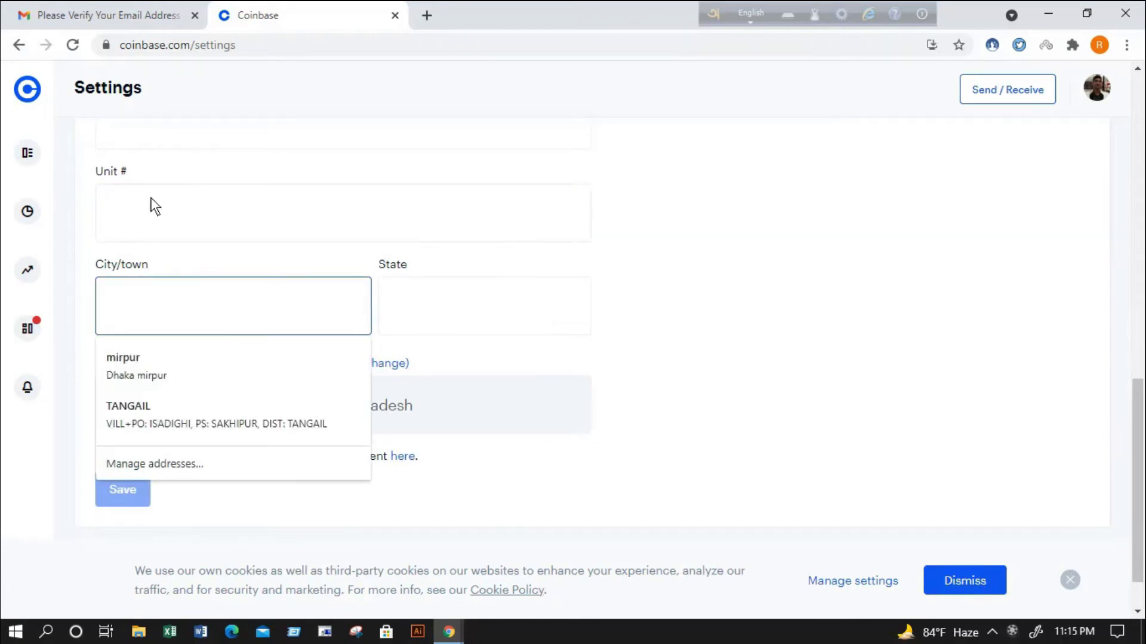
pyautogui.scroll(-1, 152, 232)
pyautogui.scroll(4, 151, 233)
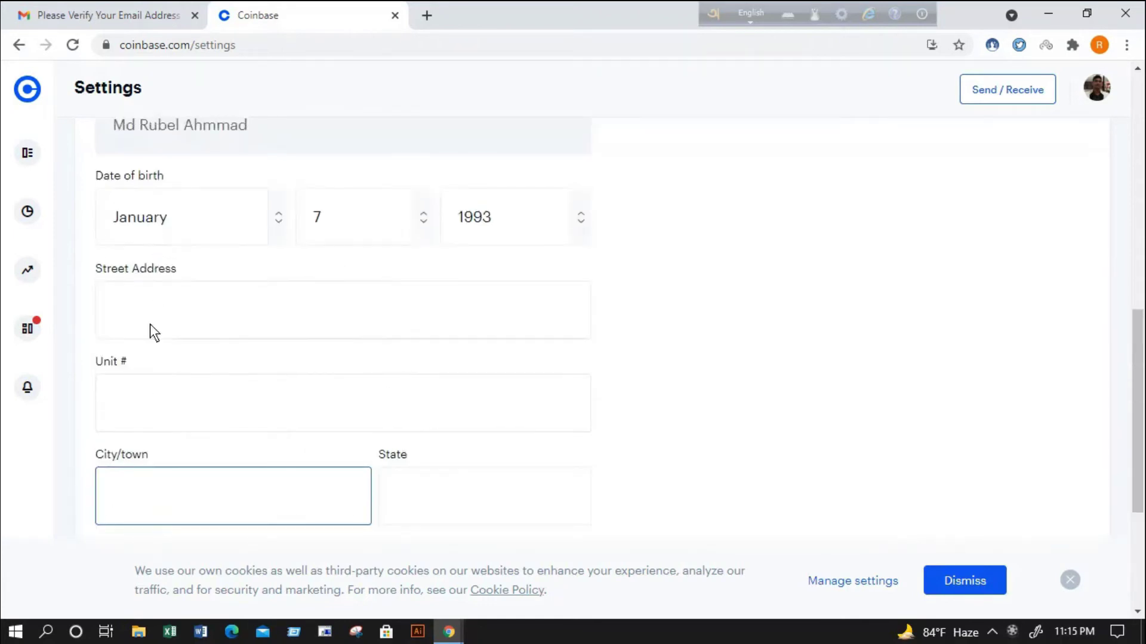
pyautogui.click(151, 320)
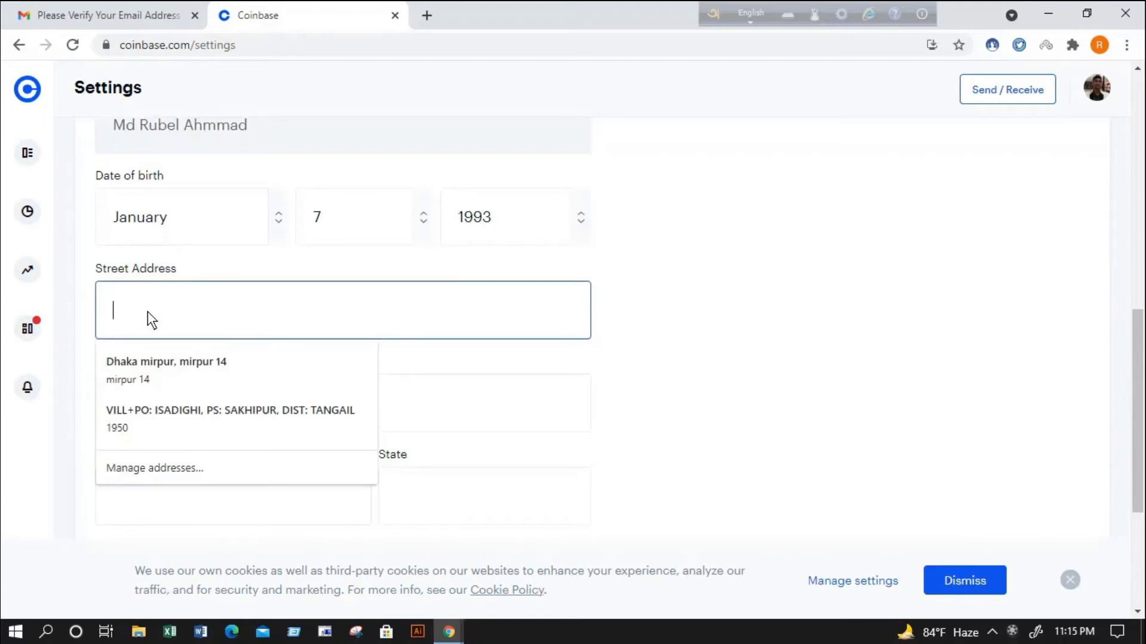
pyautogui.write('Dhaka')
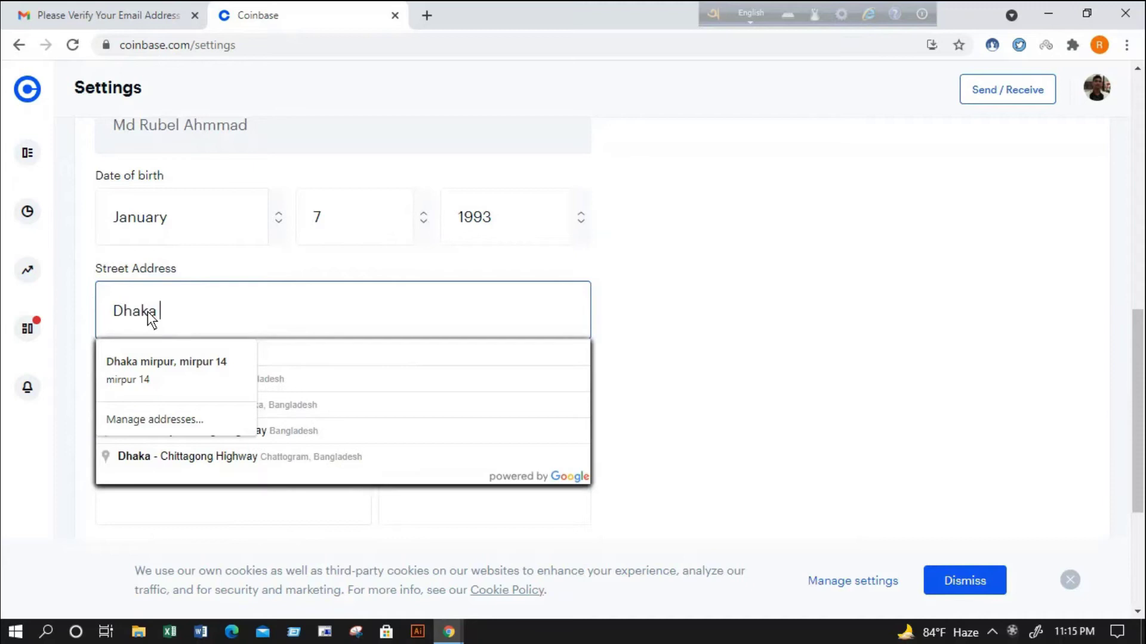
pyautogui.write(' , b')
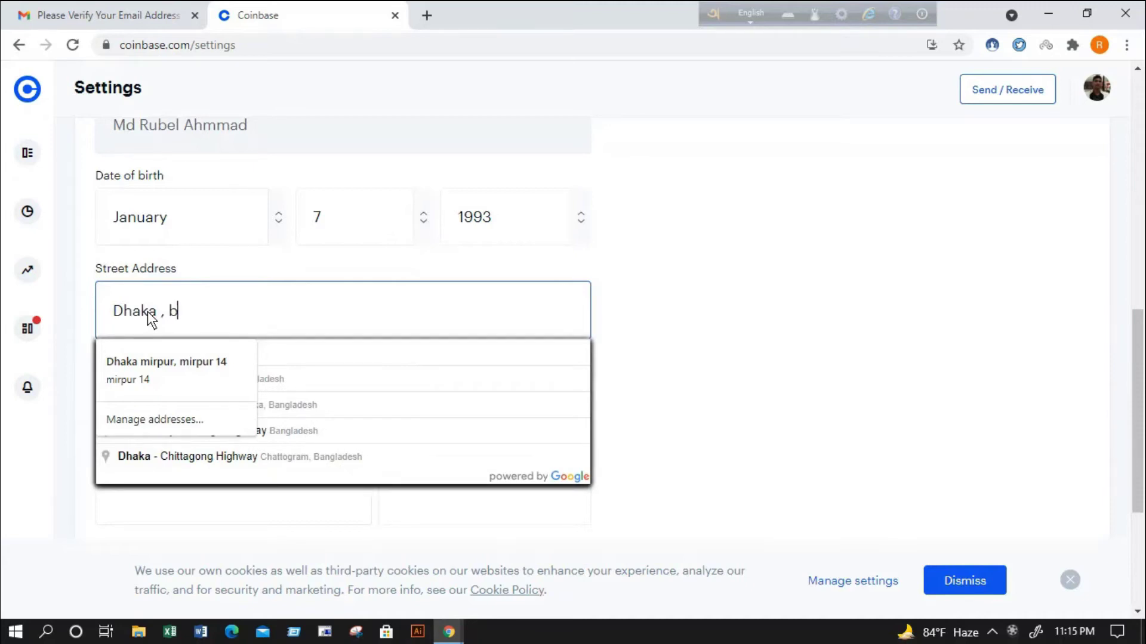
pyautogui.press('BackSpace')
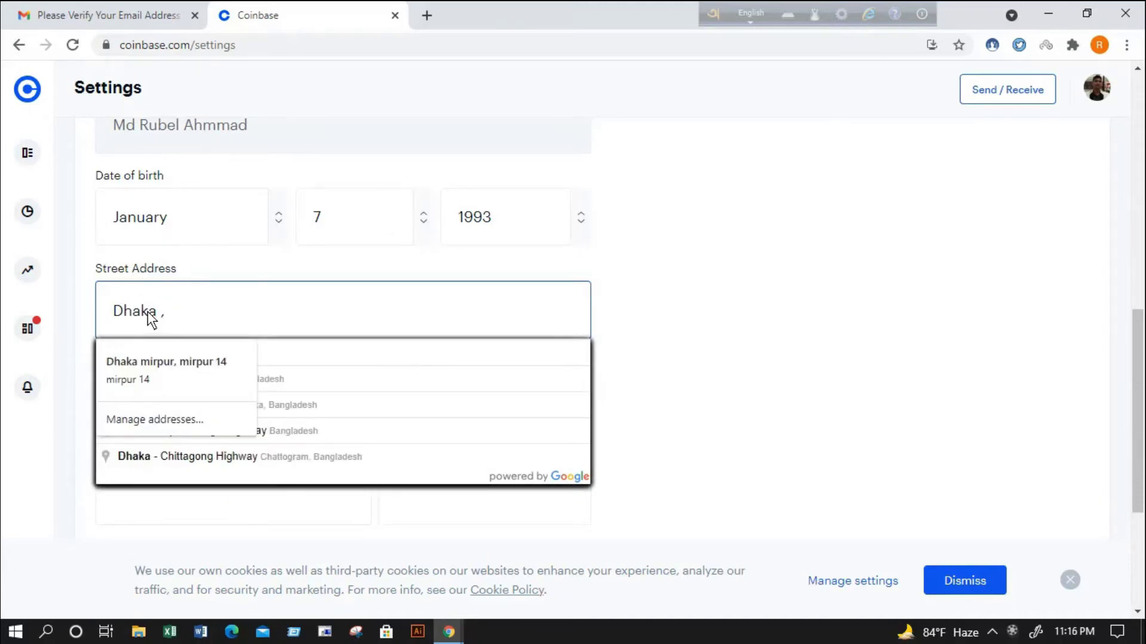
pyautogui.write('Ba')
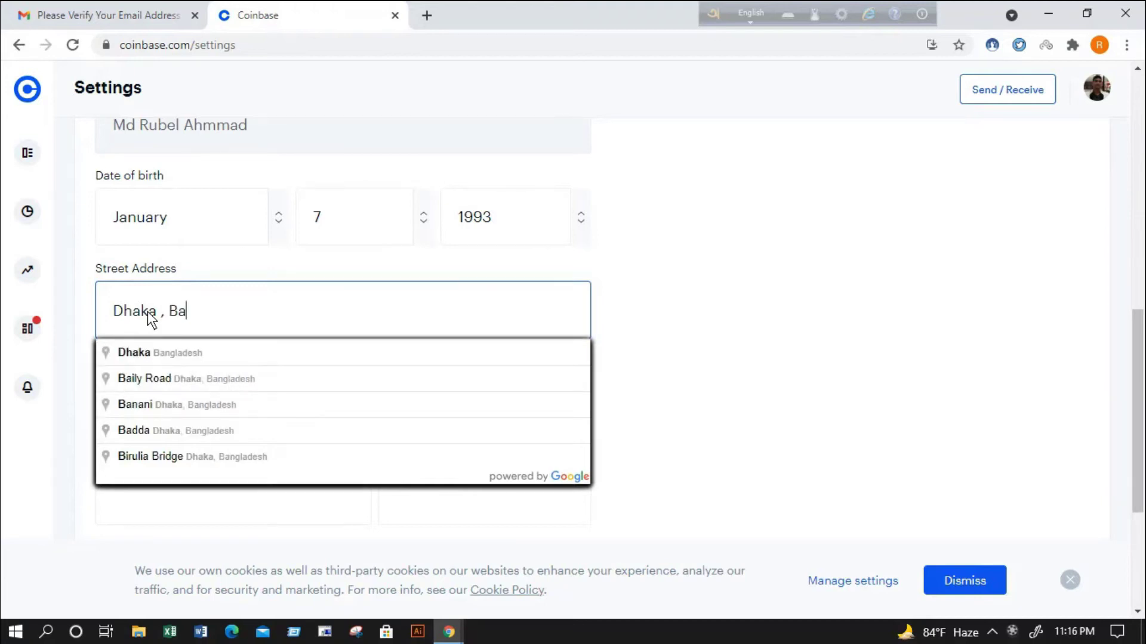
pyautogui.write('ngla')
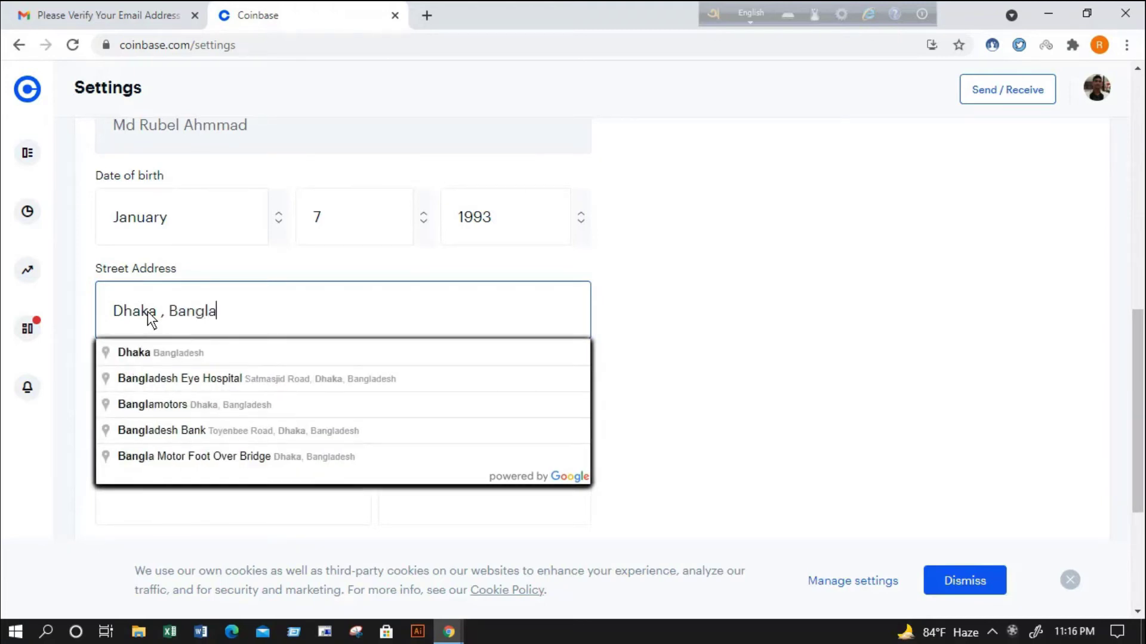
pyautogui.write('desh')
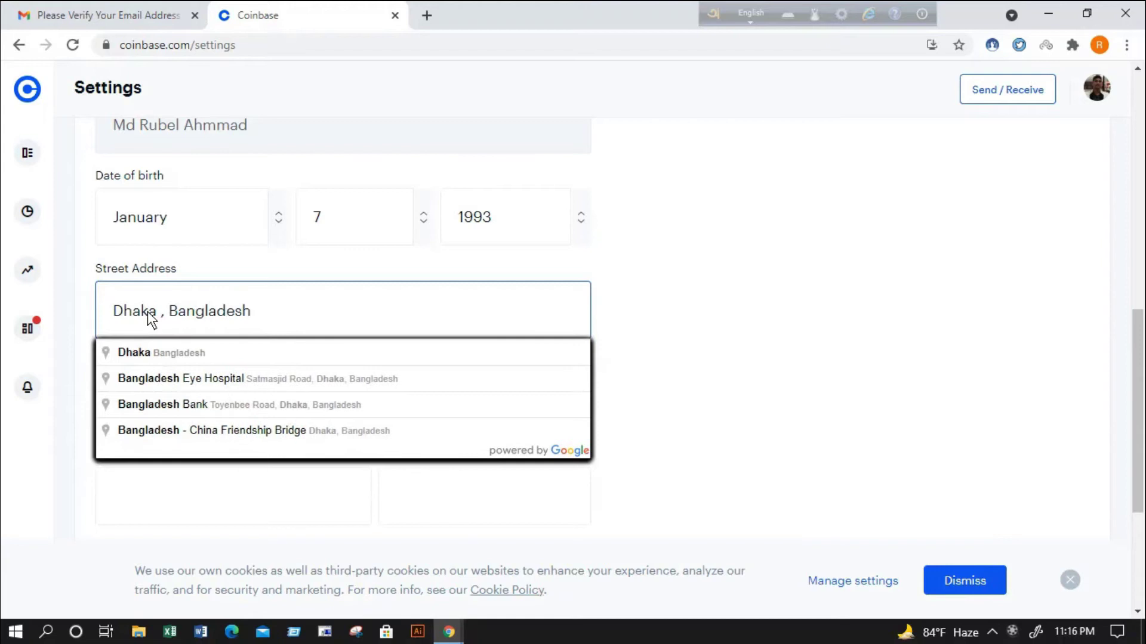
pyautogui.click(672, 317)
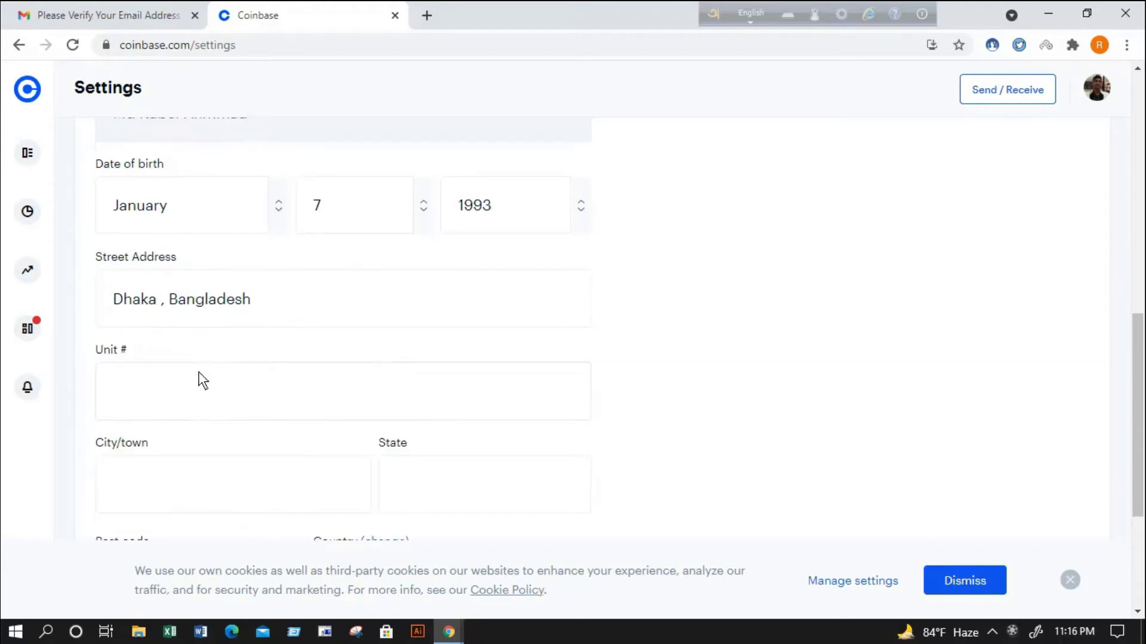
# - Enter the city name with corrected capitalization and clear a partial state entry
pyautogui.click(138, 407)
pyautogui.scroll(-1, 138, 407)
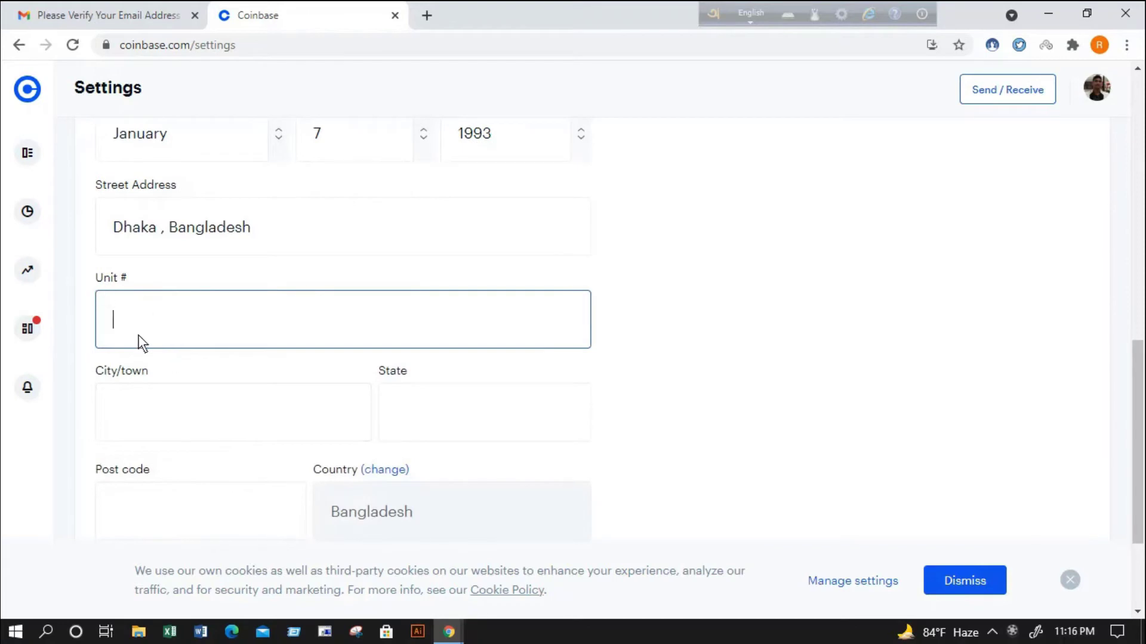
pyautogui.click(151, 417)
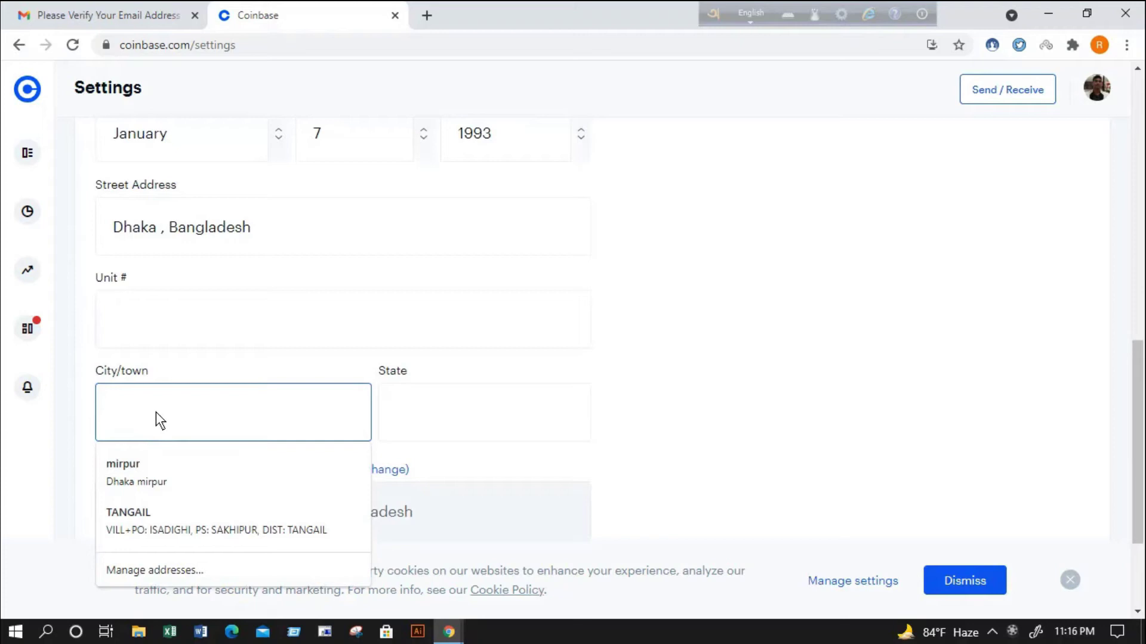
pyautogui.write('tangail')
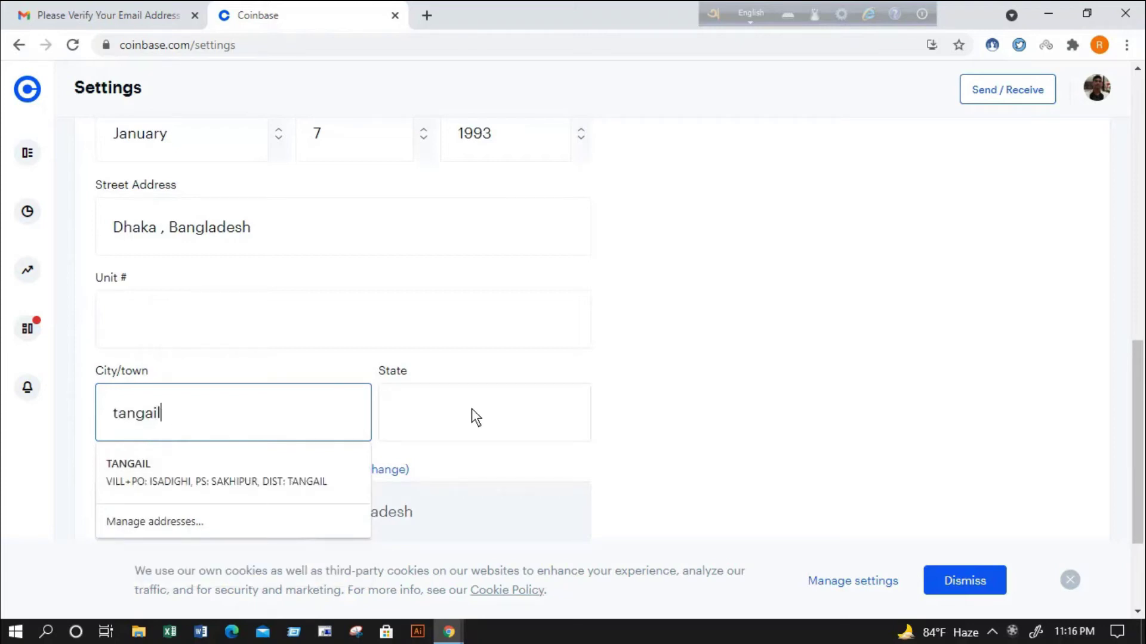
pyautogui.click(471, 409)
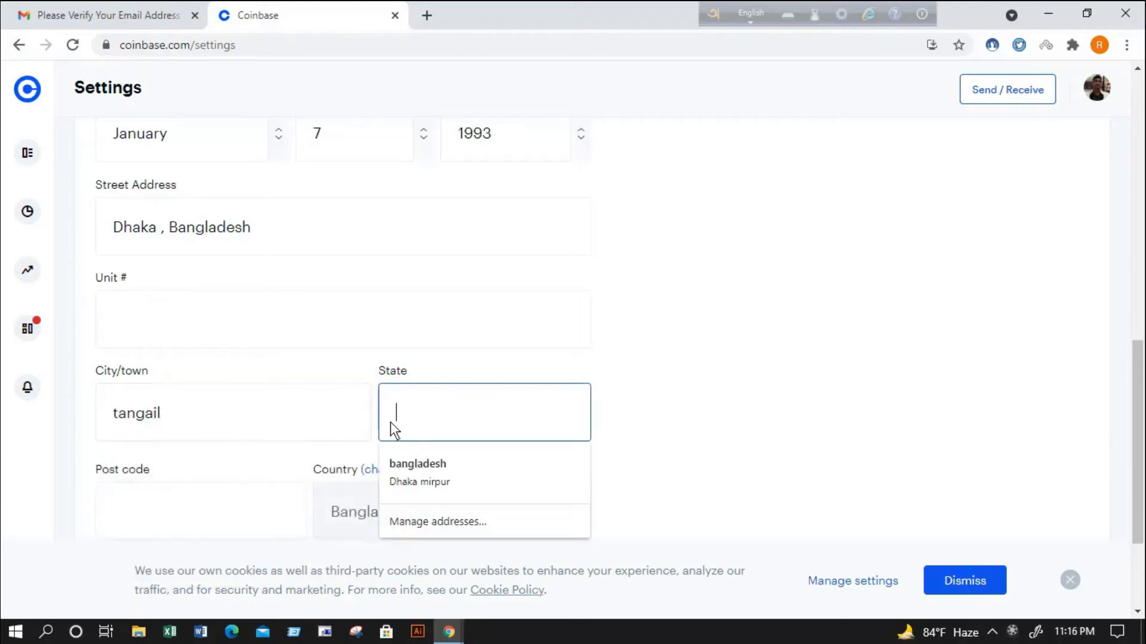
pyautogui.click(117, 421)
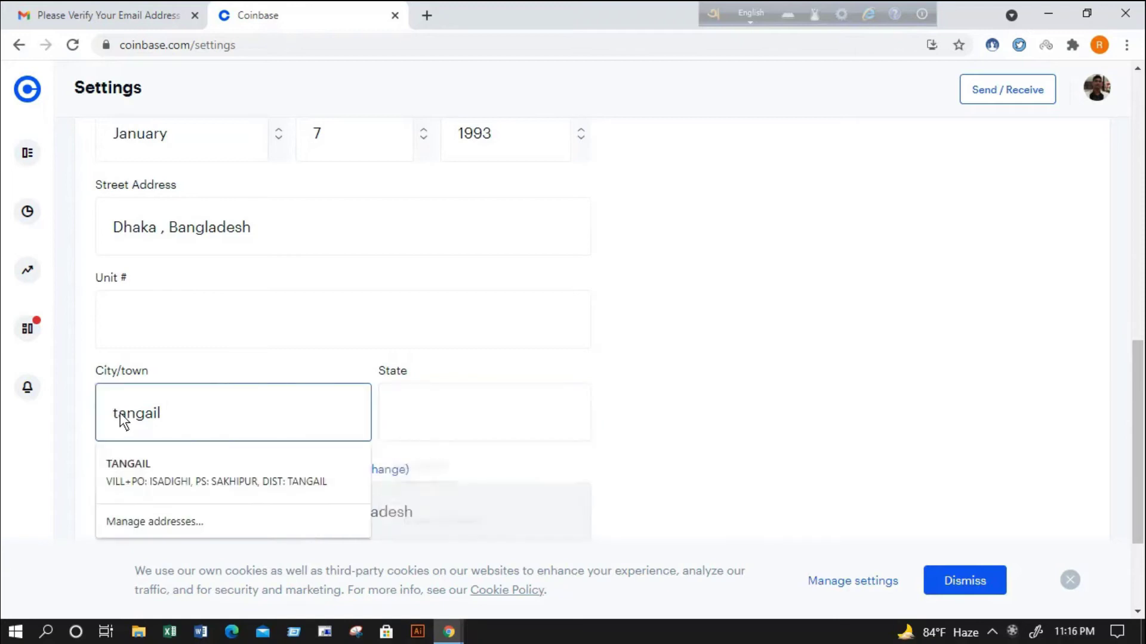
pyautogui.press('BackSpace')
pyautogui.write('T')
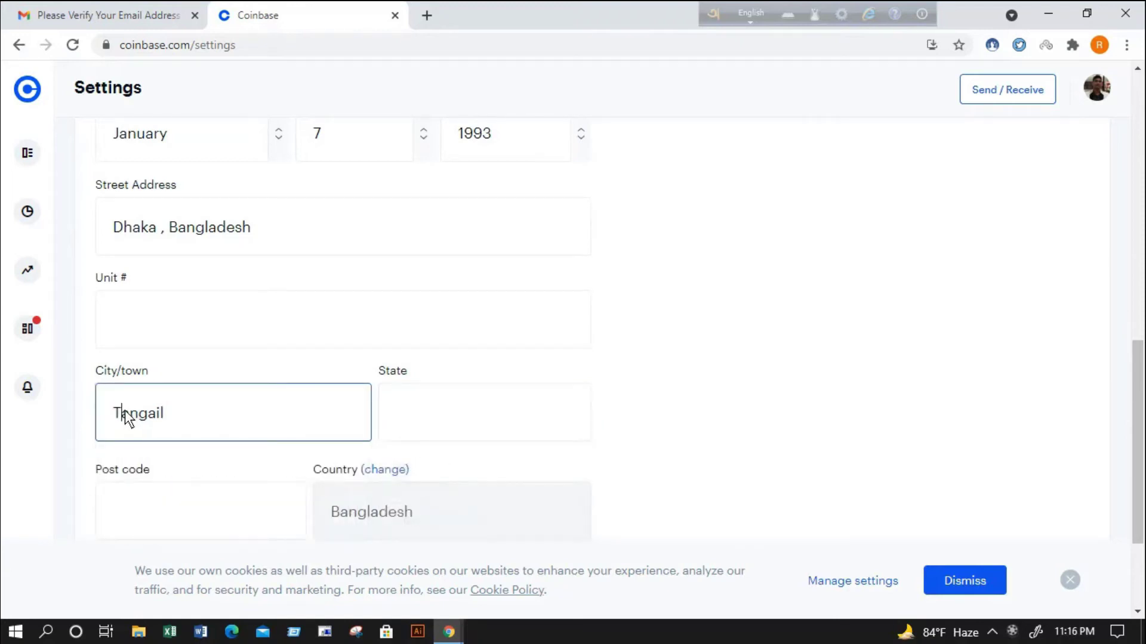
pyautogui.click(430, 417)
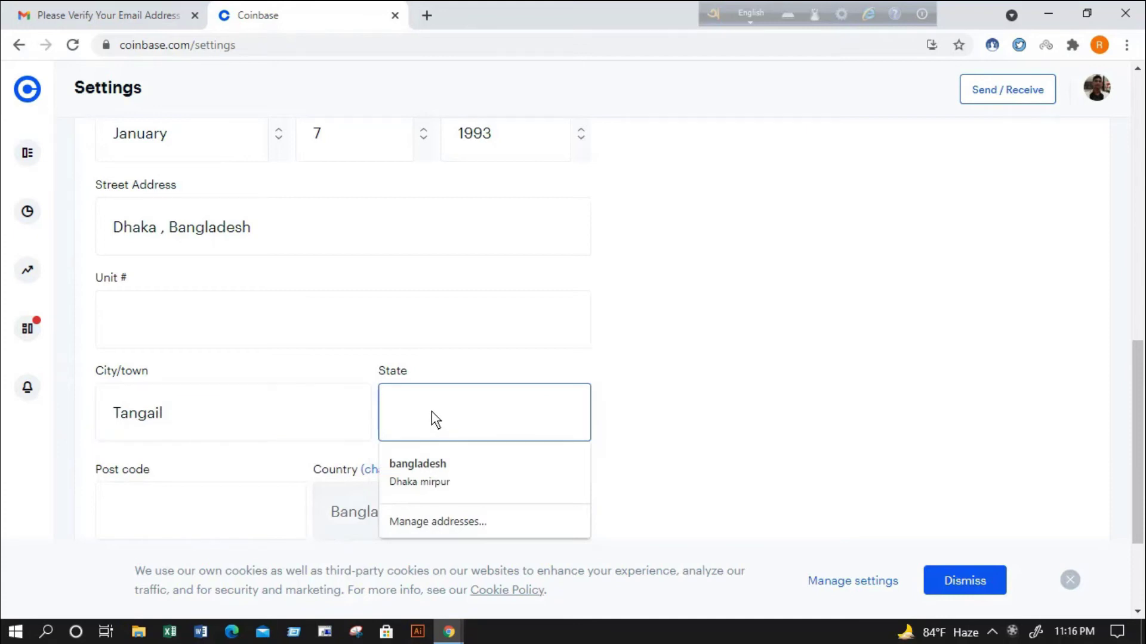
pyautogui.write('Sak')
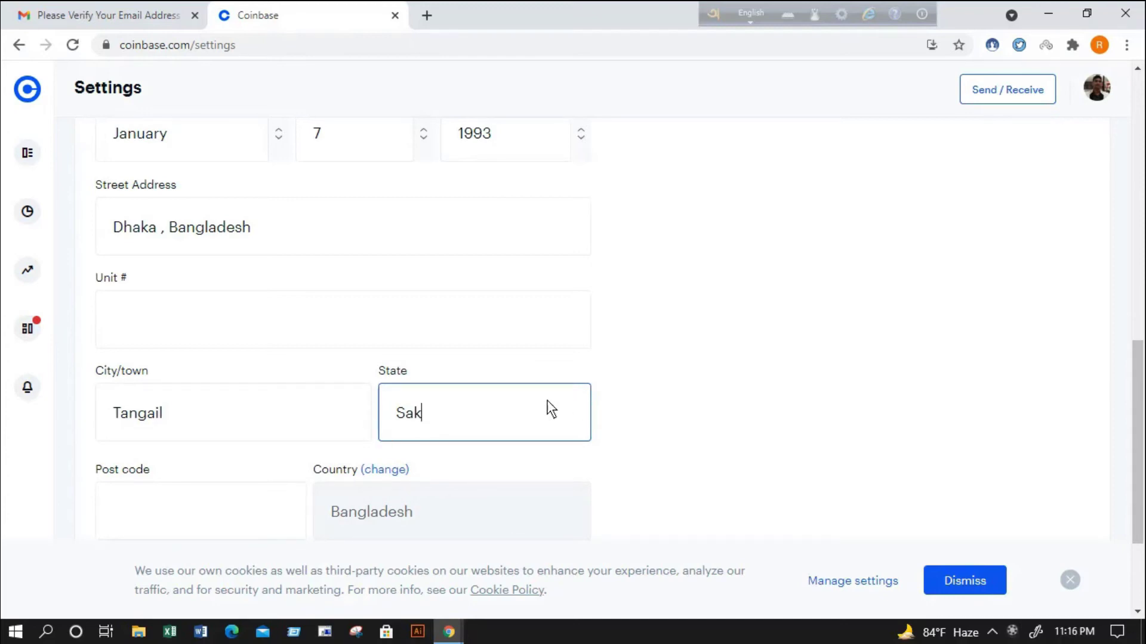
pyautogui.scroll(-3, 461, 416)
pyautogui.press('BackSpace')
pyautogui.press('BackSpace')
pyautogui.press('BackSpace')
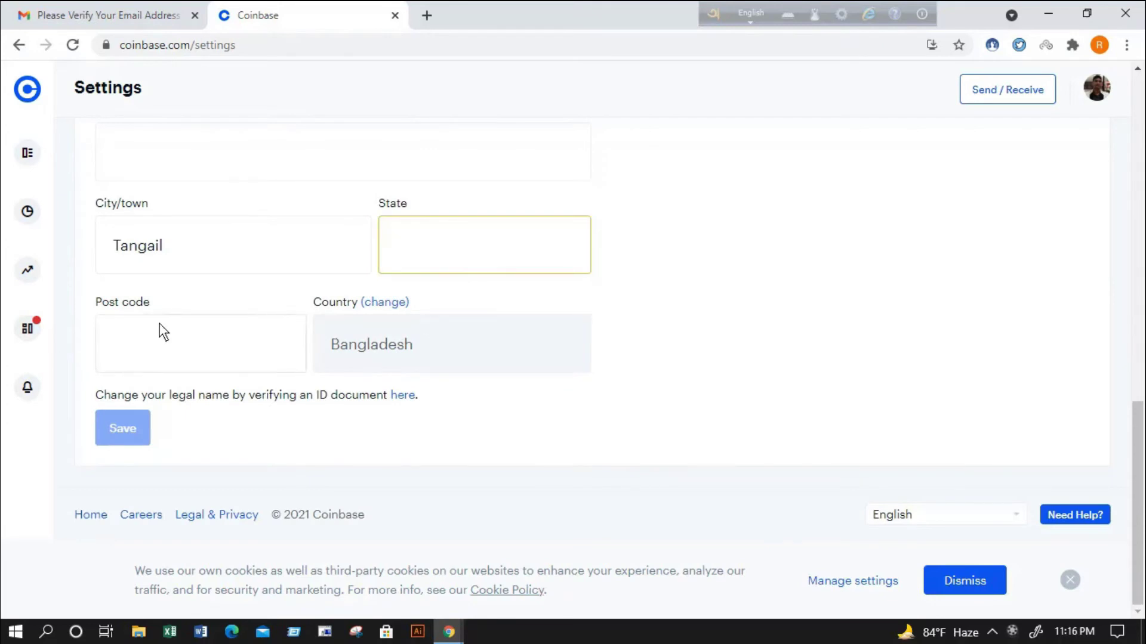
# - Enter the post code, apply a saved address suggestion, and rewrite the autofilled unit entry
pyautogui.click(119, 350)
pyautogui.write('1950')
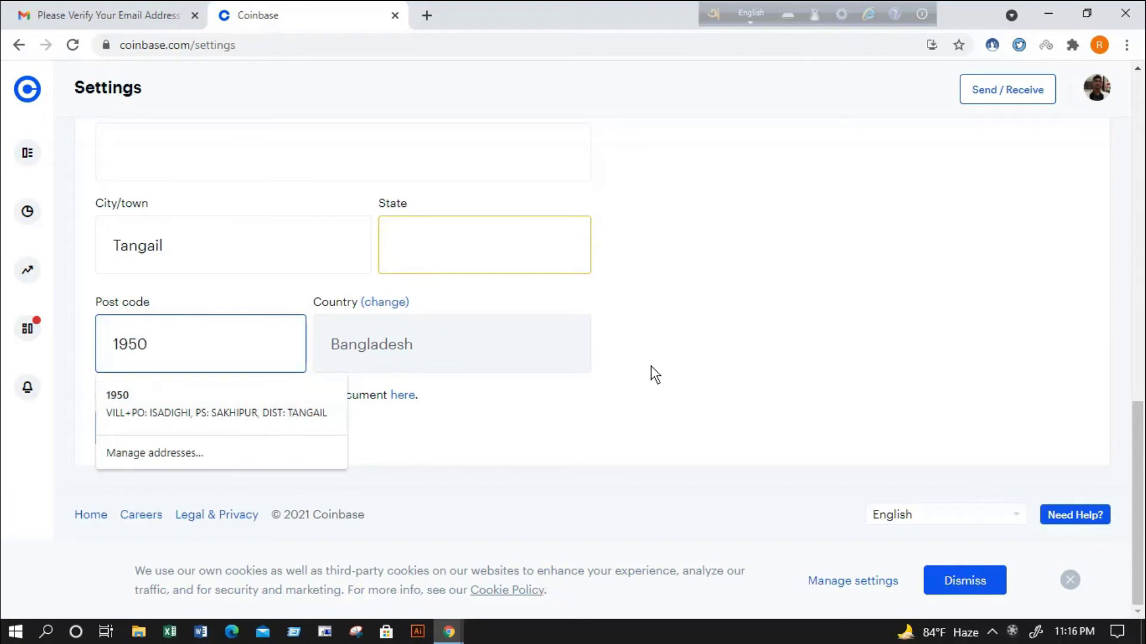
pyautogui.click(542, 397)
pyautogui.click(394, 248)
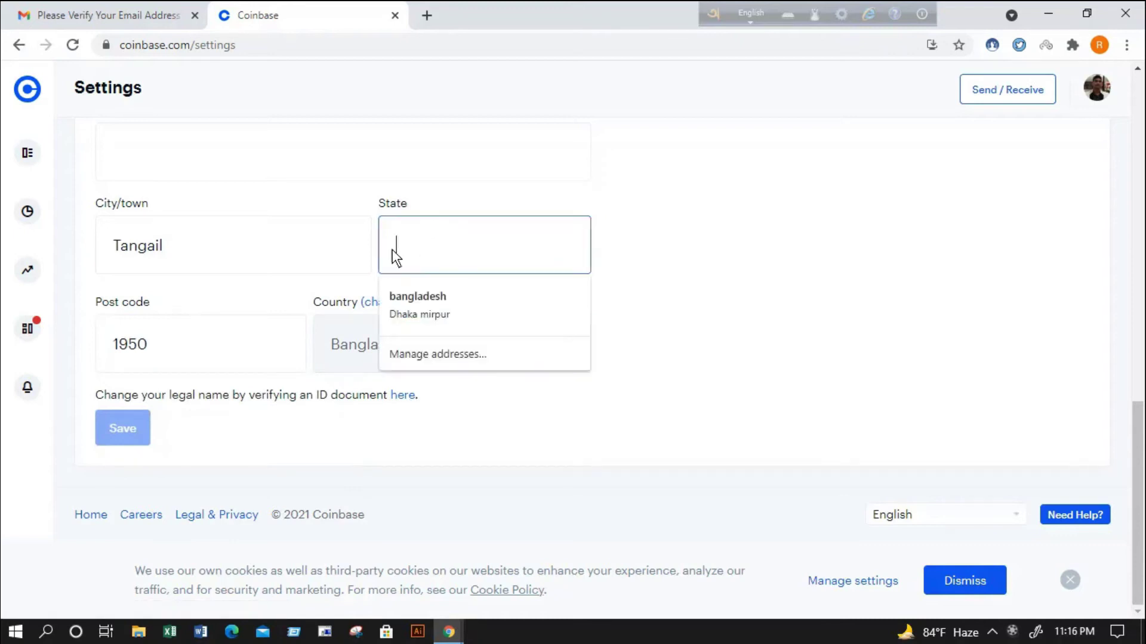
pyautogui.click(417, 302)
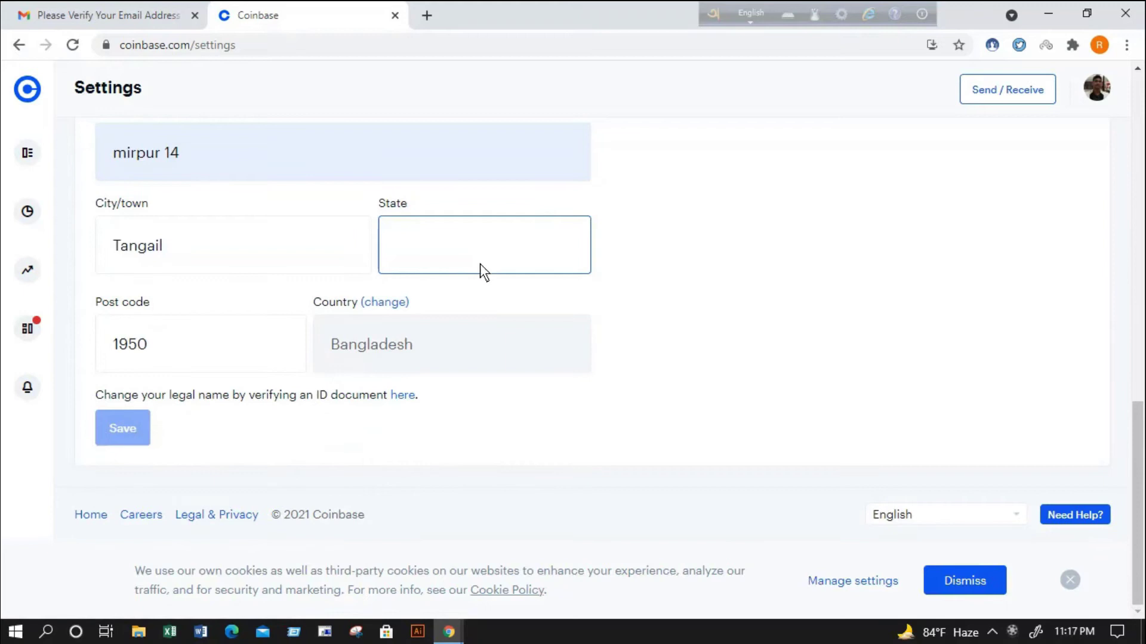
pyautogui.scroll(3, 480, 263)
pyautogui.click(238, 329)
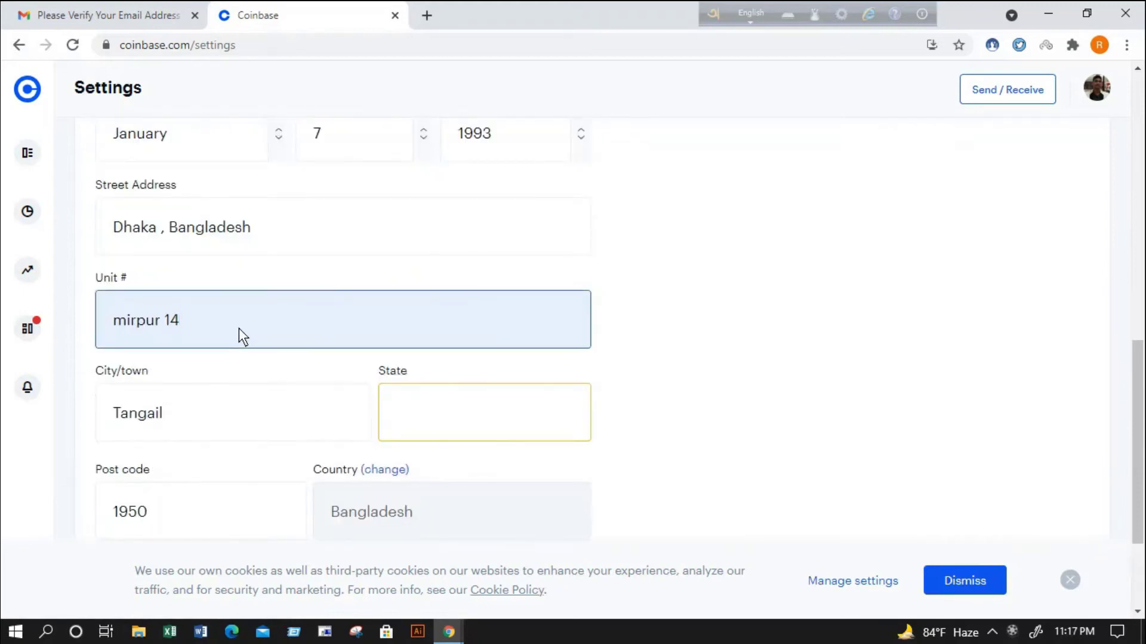
pyautogui.press('BackSpace')
pyautogui.press('BackSpace')
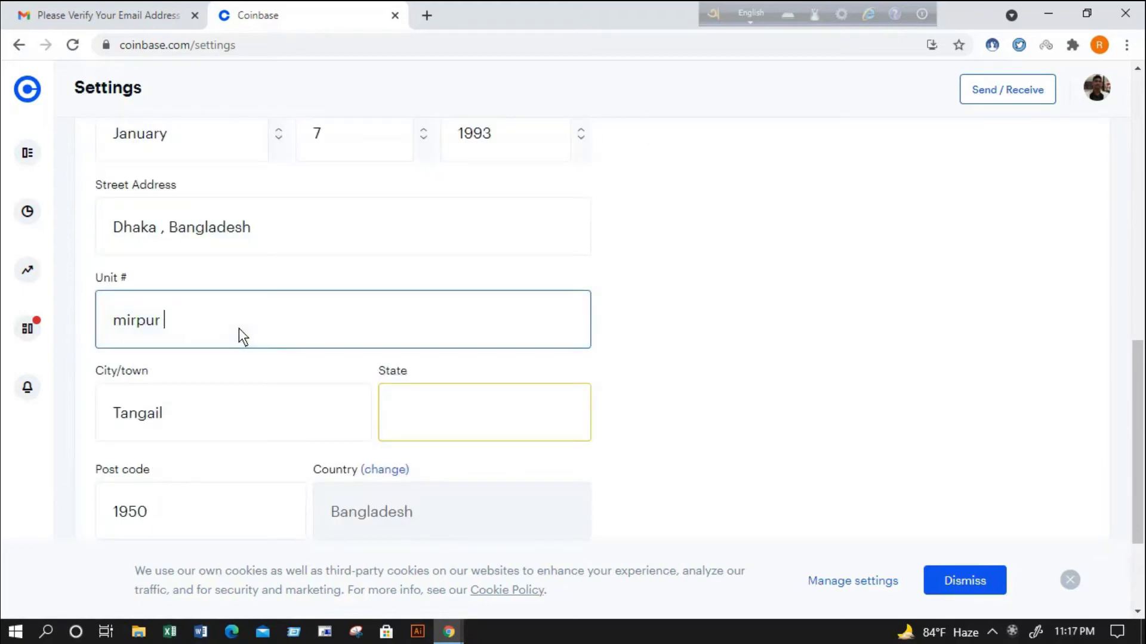
pyautogui.write('\\')
pyautogui.press('BackSpace')
pyautogui.press('BackSpace')
pyautogui.press('BackSpace')
pyautogui.press('BackSpace')
pyautogui.press('BackSpace')
pyautogui.press('BackSpace')
pyautogui.press('BackSpace')
pyautogui.press('BackSpace')
pyautogui.write('tangail')
# - Return to the empty state field, check Chrome's saved addresses, and type an entry
pyautogui.click(492, 431)
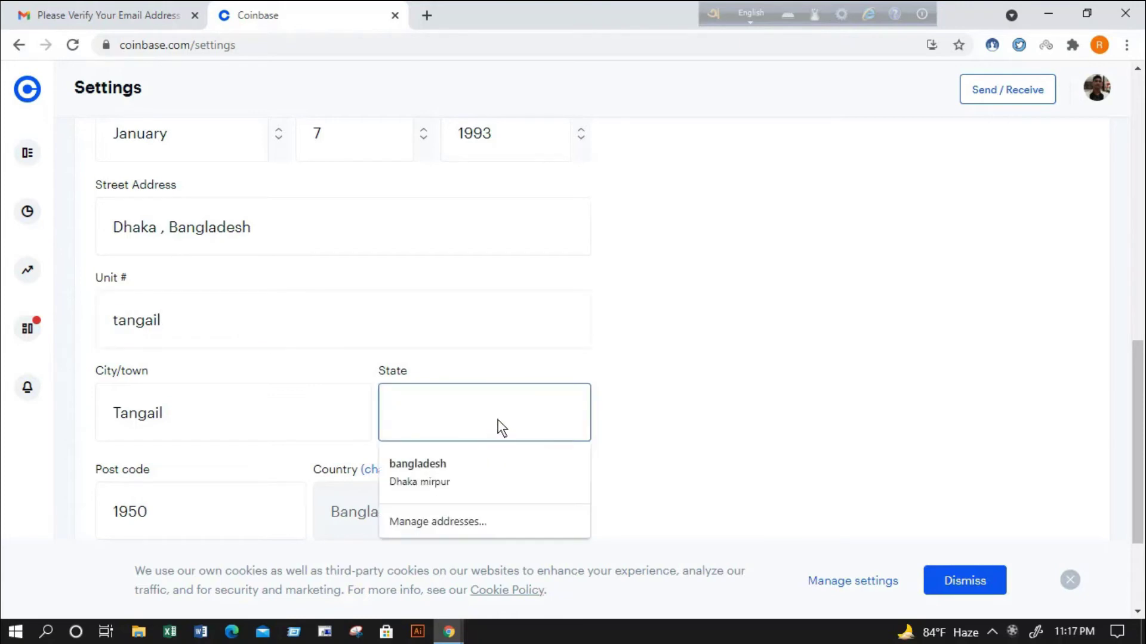
pyautogui.scroll(-2, 499, 417)
pyautogui.scroll(1, 341, 401)
pyautogui.scroll(-2, 396, 375)
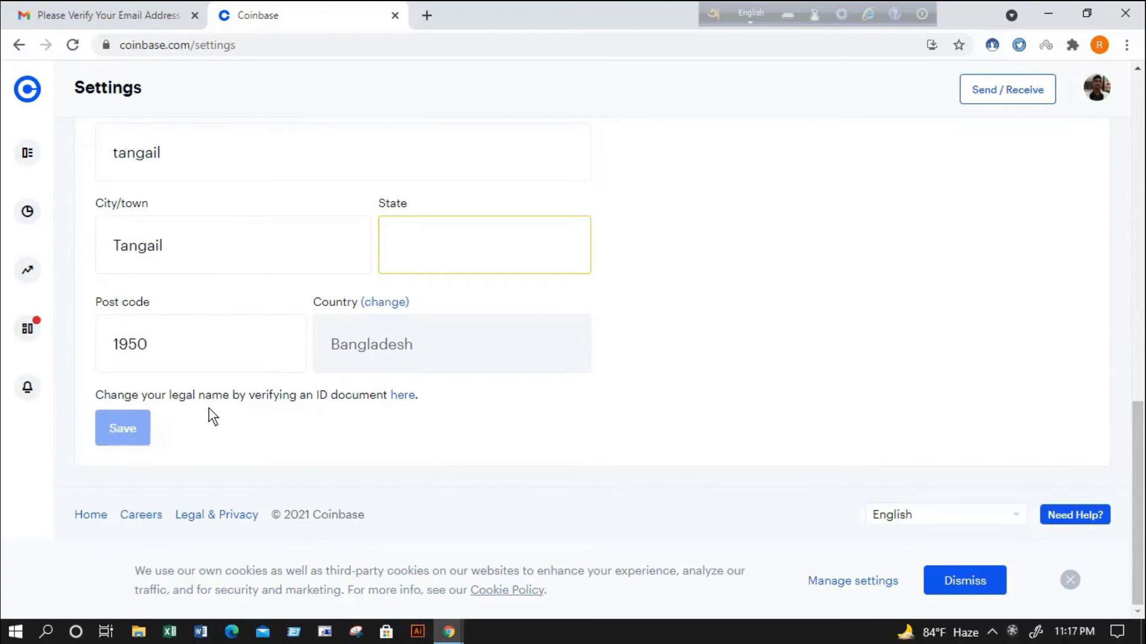
pyautogui.scroll(1, 214, 404)
pyautogui.click(408, 325)
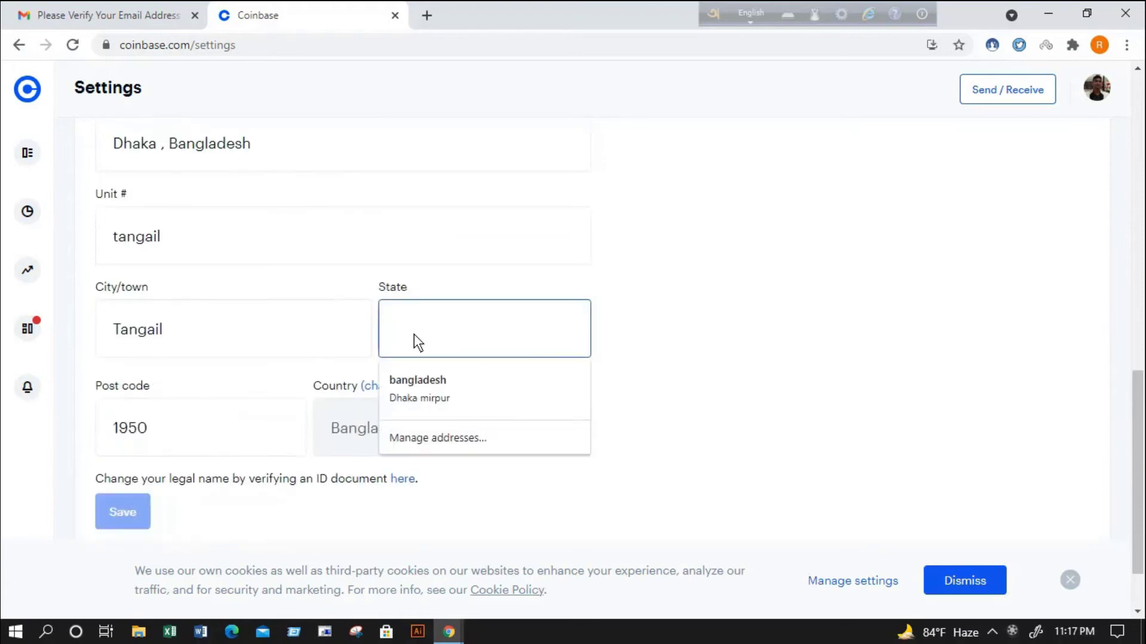
pyautogui.click(422, 381)
pyautogui.click(302, 24)
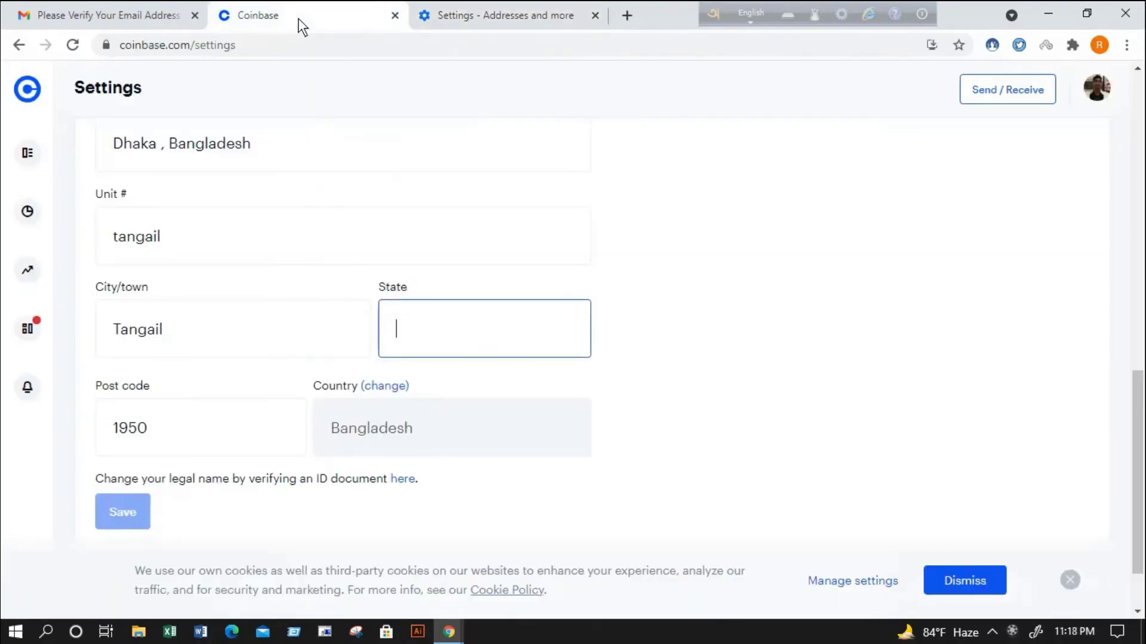
pyautogui.scroll(-1, 339, 352)
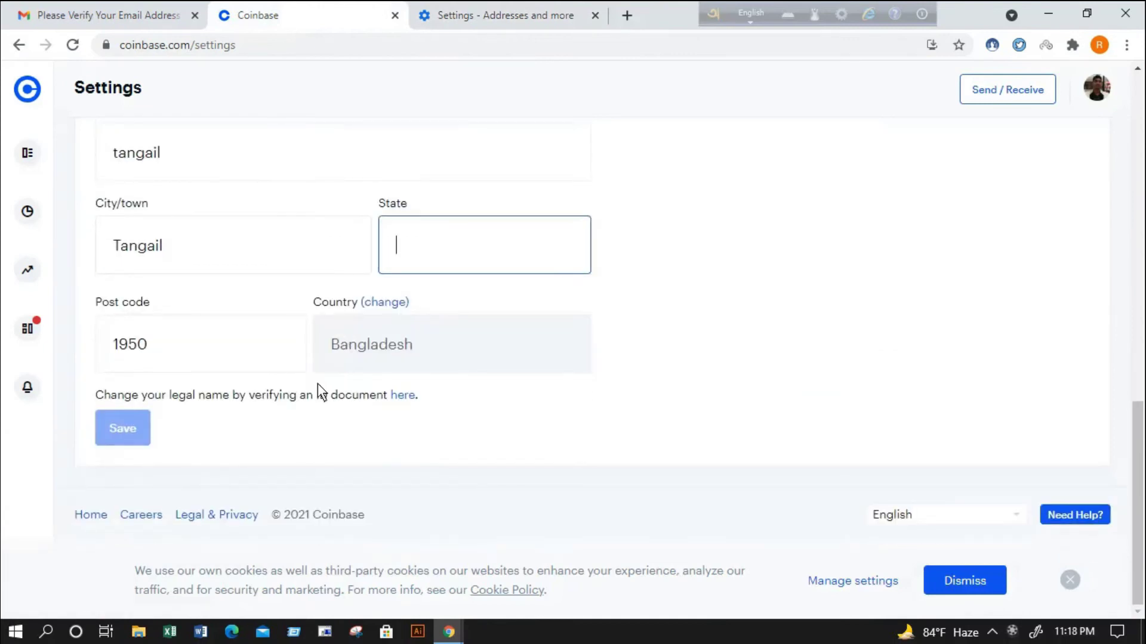
pyautogui.scroll(5, 317, 381)
pyautogui.scroll(-2, 315, 376)
pyautogui.scroll(-2, 544, 345)
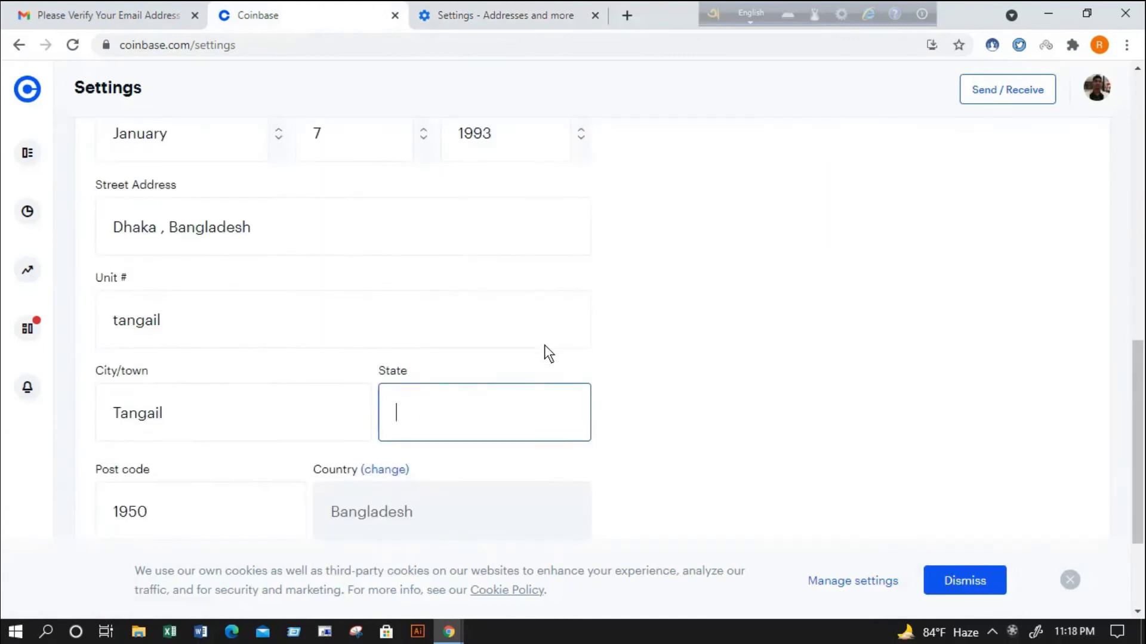
pyautogui.write('8')
pyautogui.scroll(-2, 599, 406)
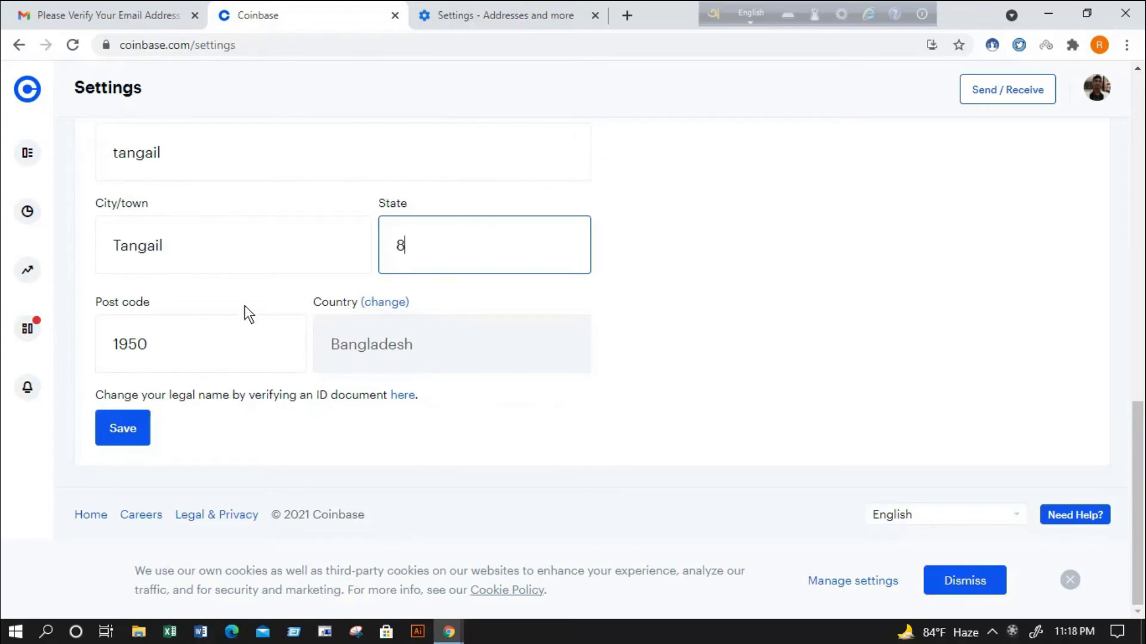
# - Save the Personal Details and scroll back up to the My Profile section
pyautogui.click(133, 441)
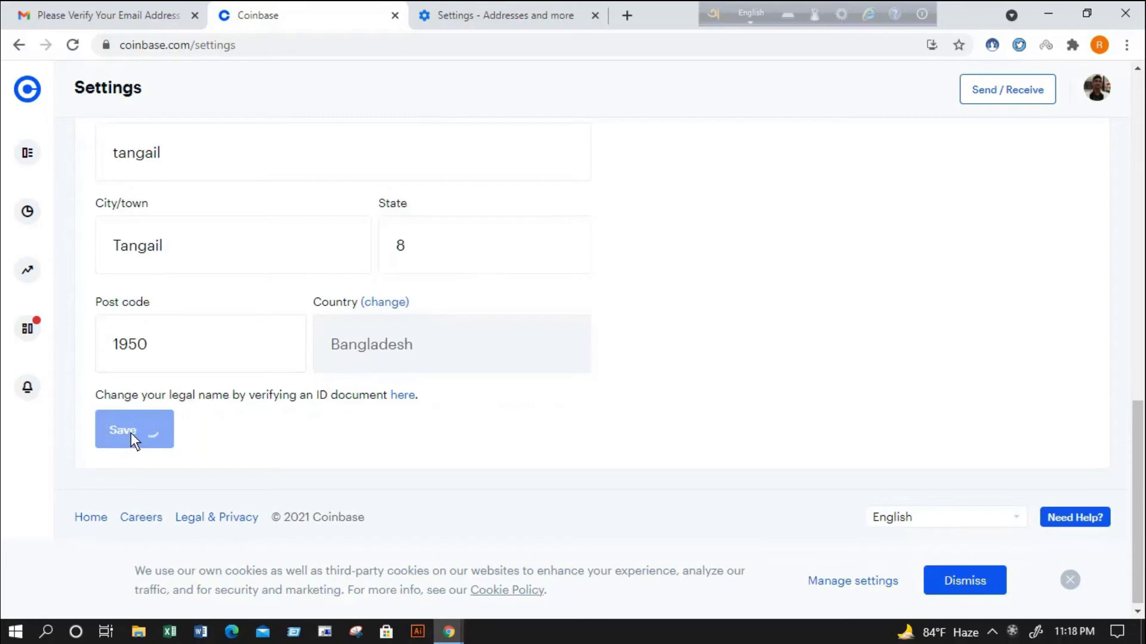
pyautogui.scroll(3, 312, 289)
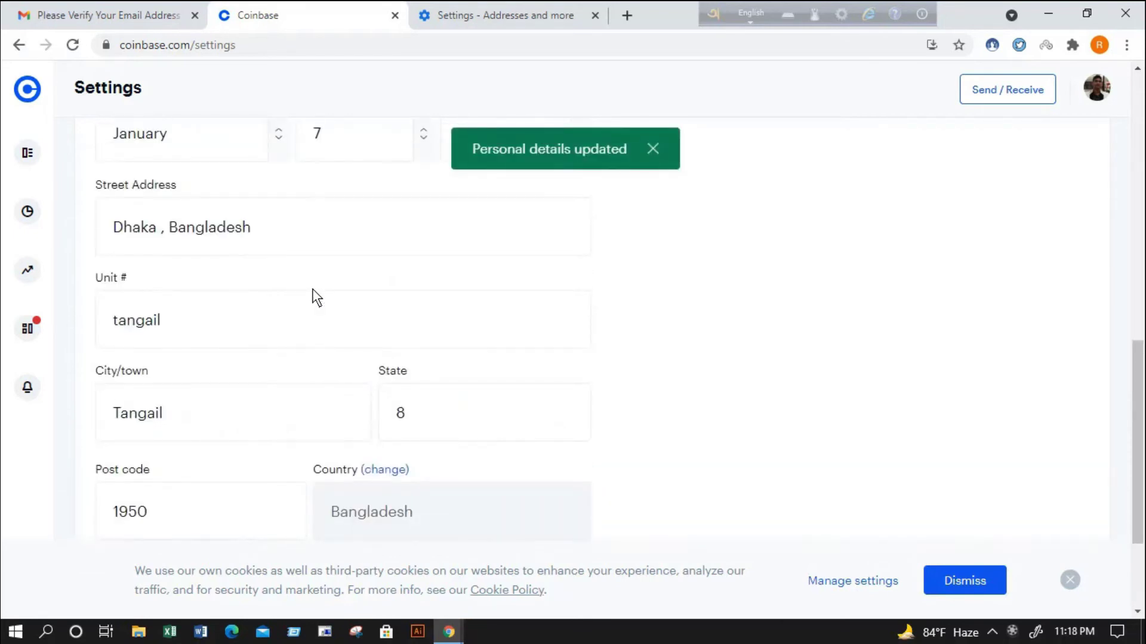
pyautogui.scroll(4, 313, 296)
pyautogui.scroll(-7, 317, 296)
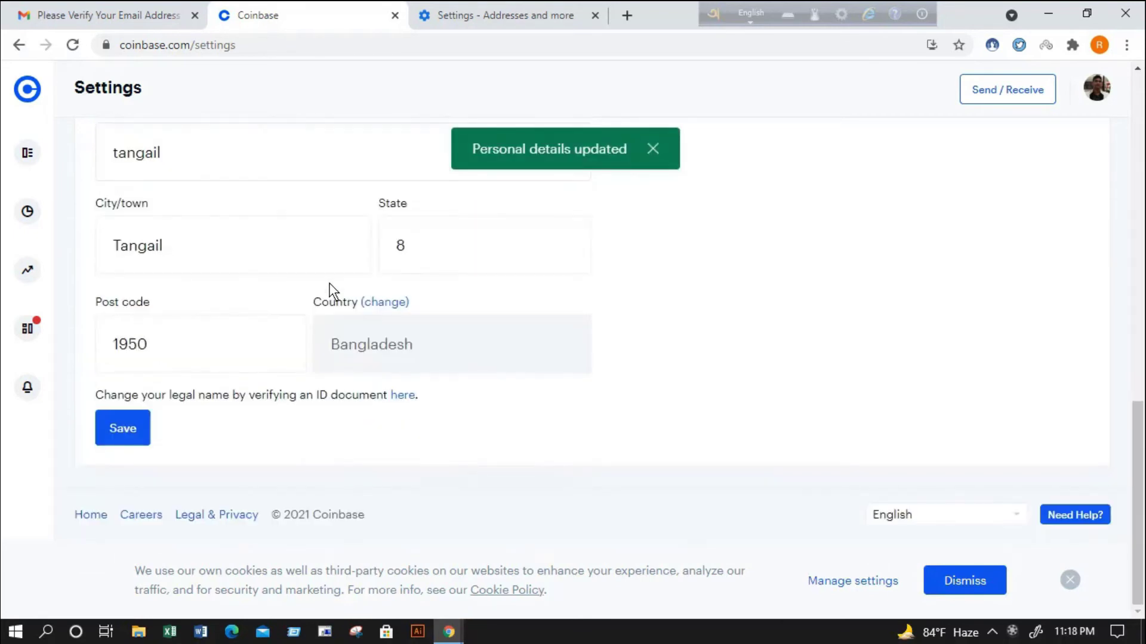
pyautogui.click(117, 423)
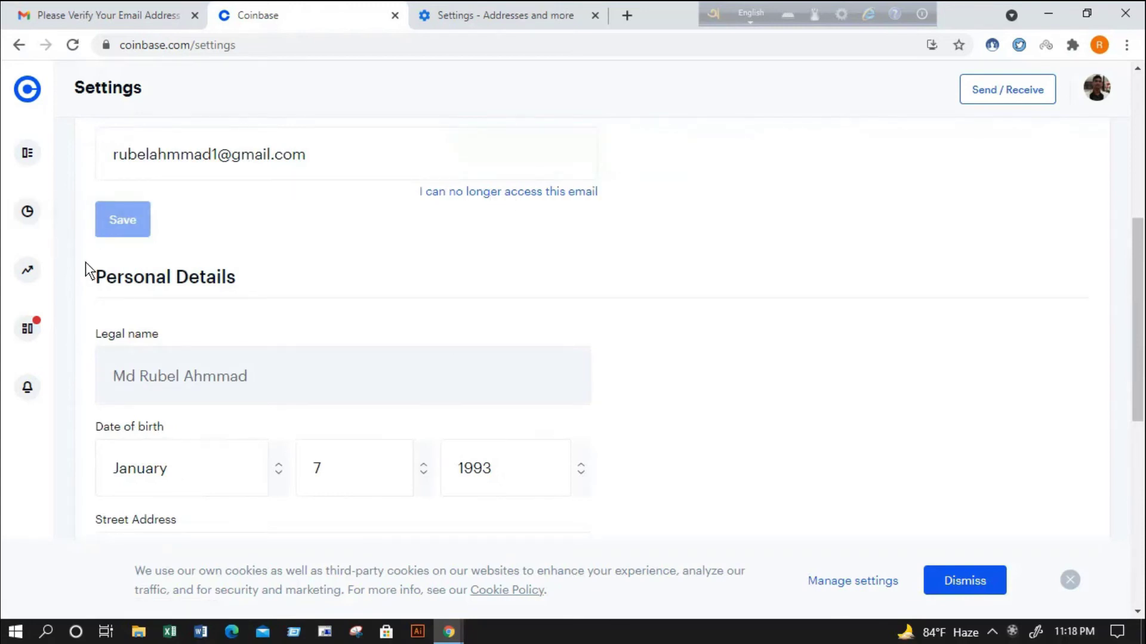
pyautogui.scroll(1, 121, 303)
pyautogui.scroll(5, 166, 270)
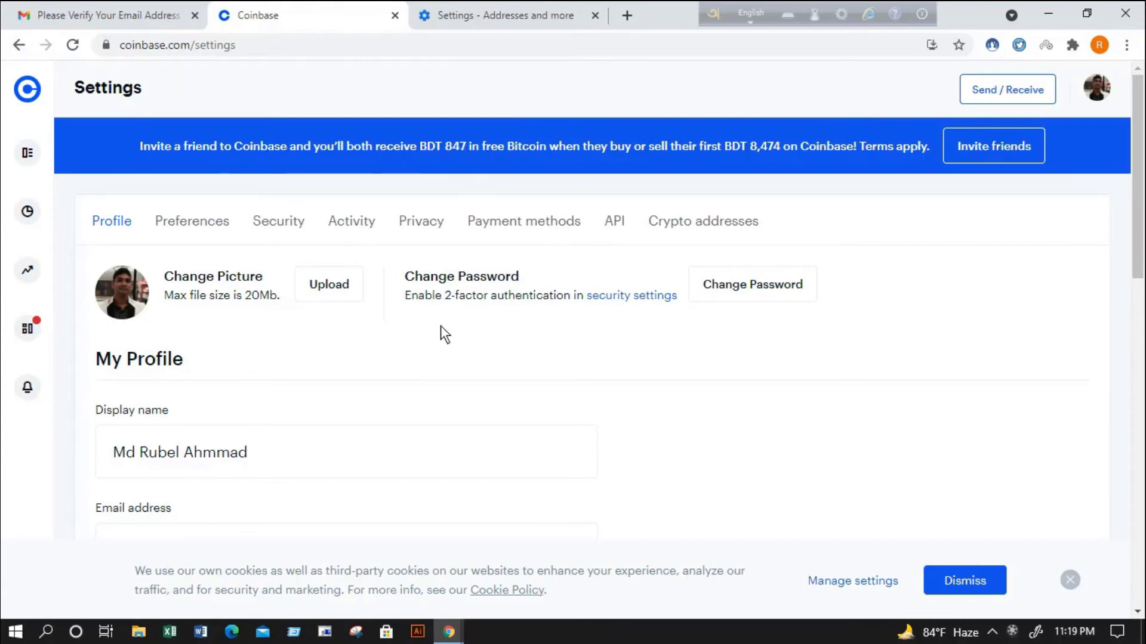
# - Open the Preferences settings tab and review the local currency and time zone options
pyautogui.scroll(-2, 272, 325)
pyautogui.scroll(2, 272, 325)
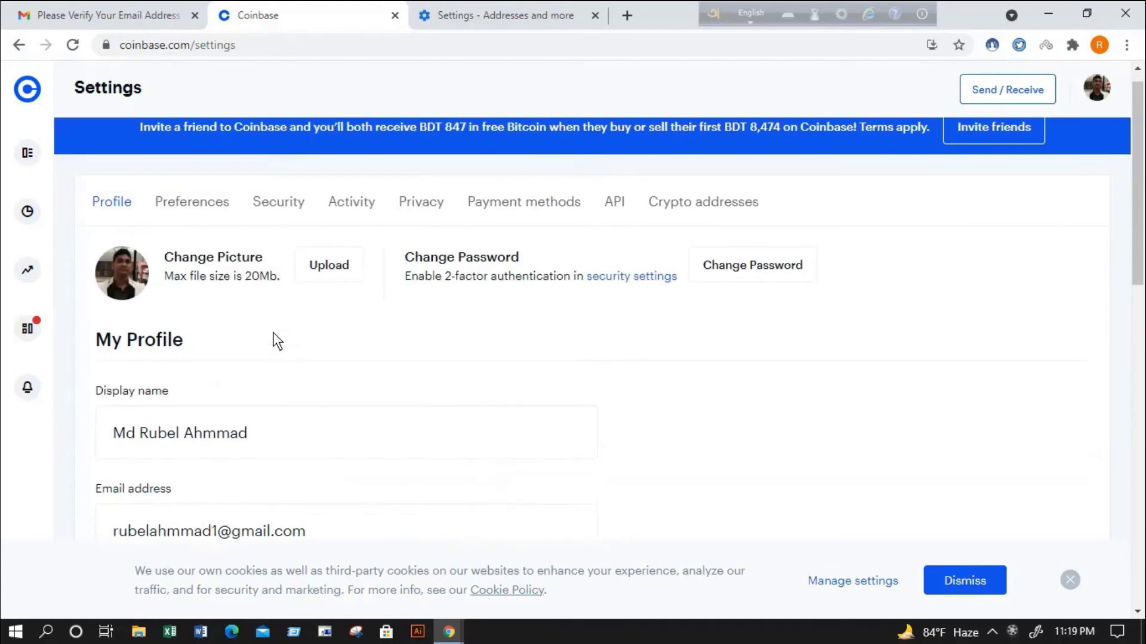
pyautogui.click(204, 224)
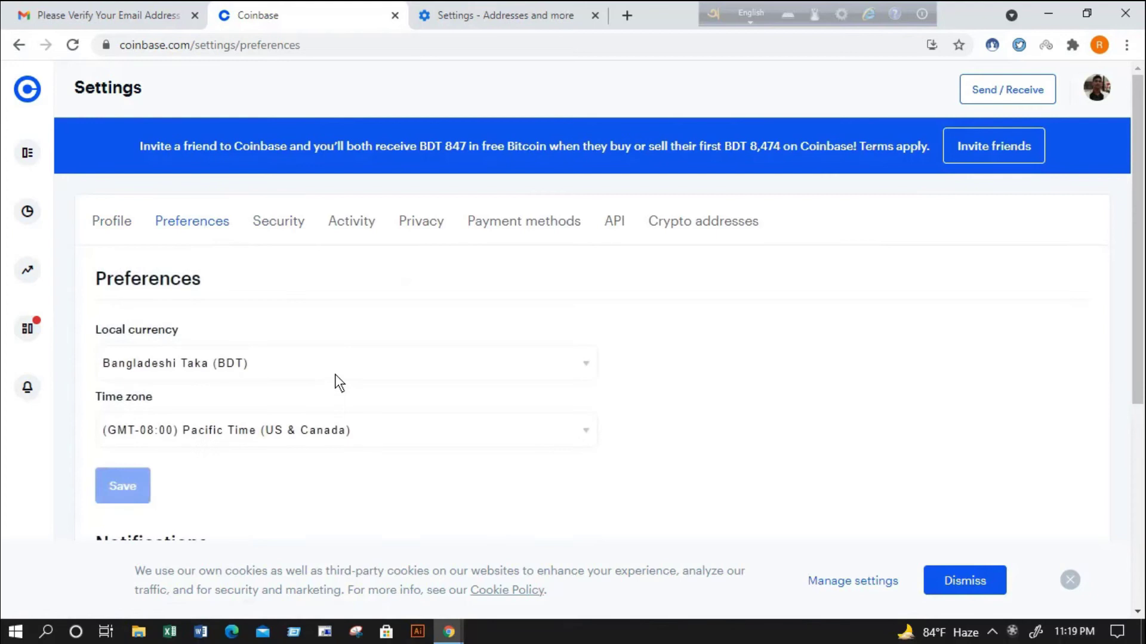
pyautogui.scroll(-4, 335, 374)
pyautogui.scroll(-2, 335, 375)
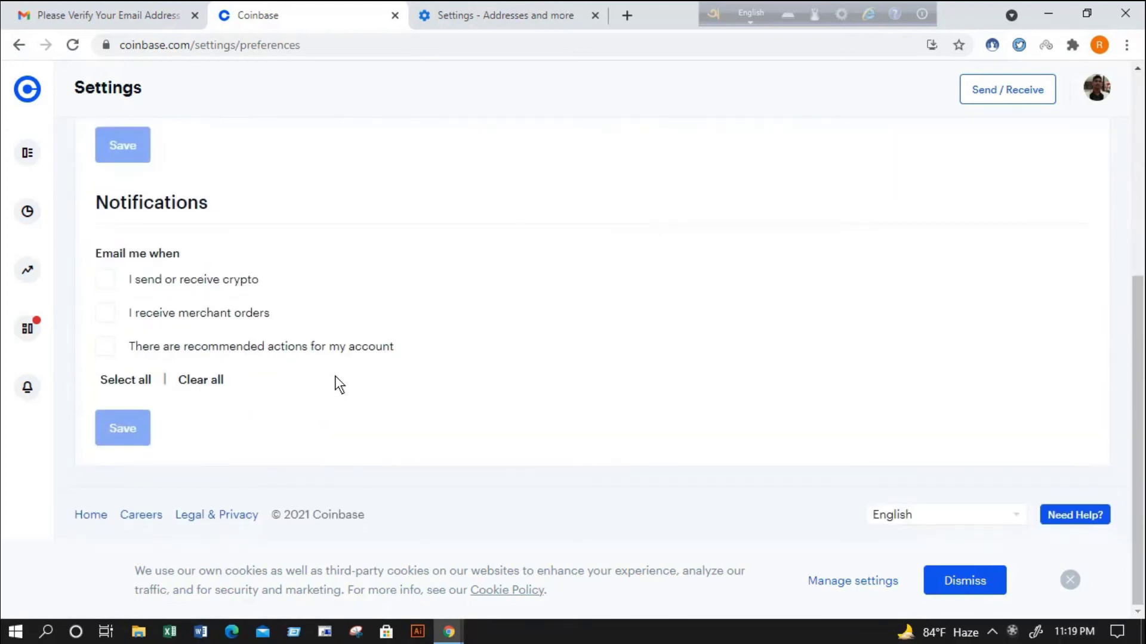
pyautogui.scroll(3, 335, 376)
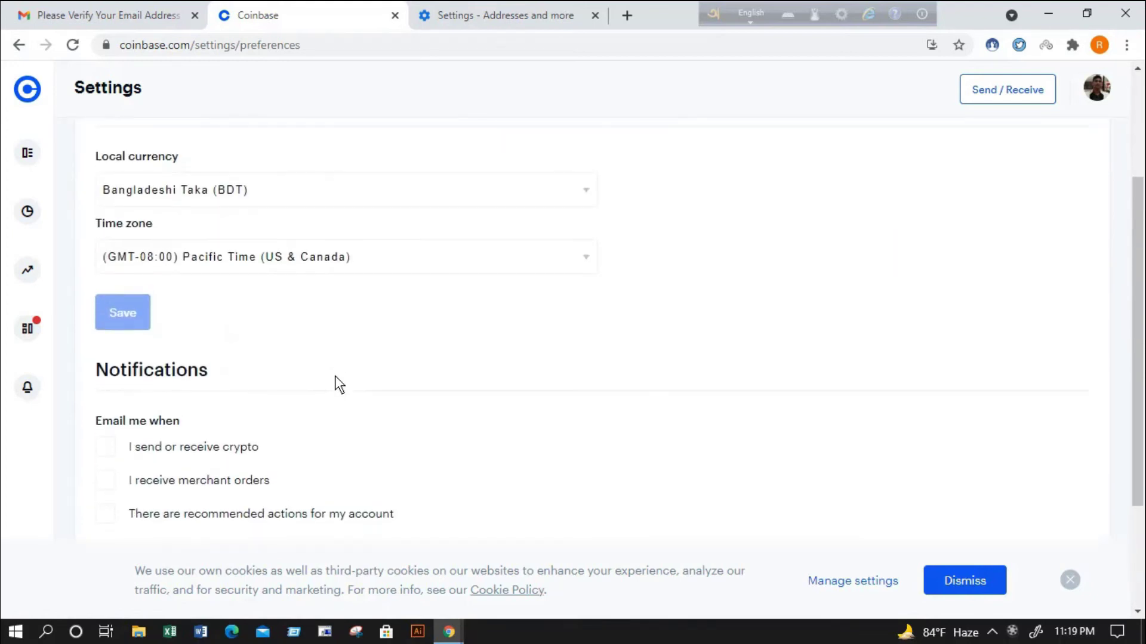
pyautogui.scroll(3, 335, 377)
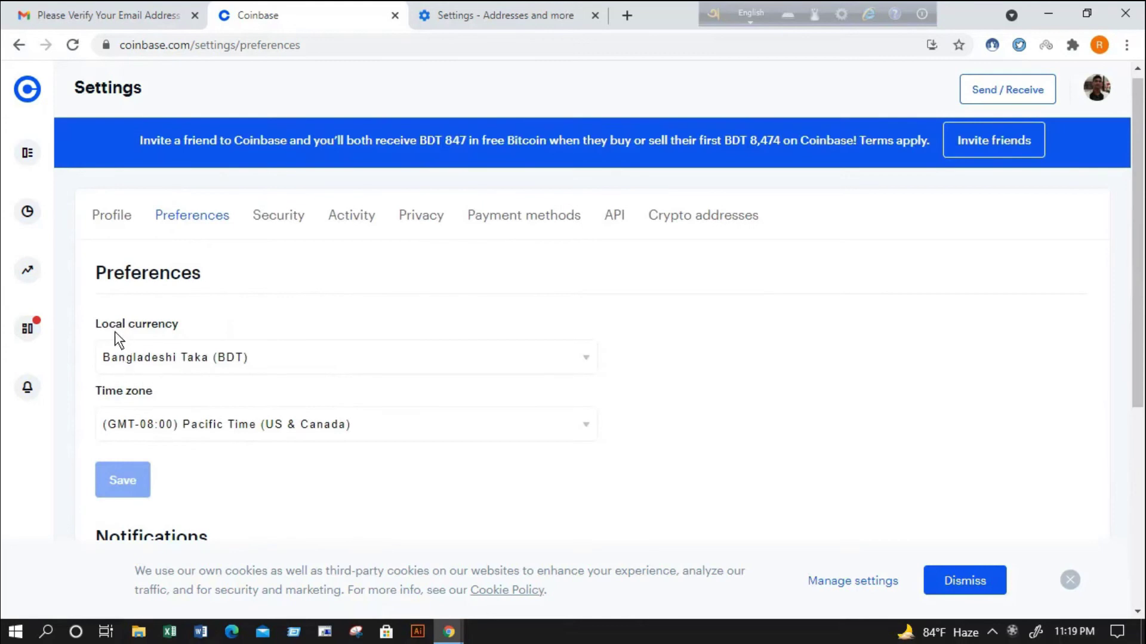
# - Try Ugandan Shilling as local currency, then set it back to Bangladeshi Taka (BDT)
pyautogui.click(583, 362)
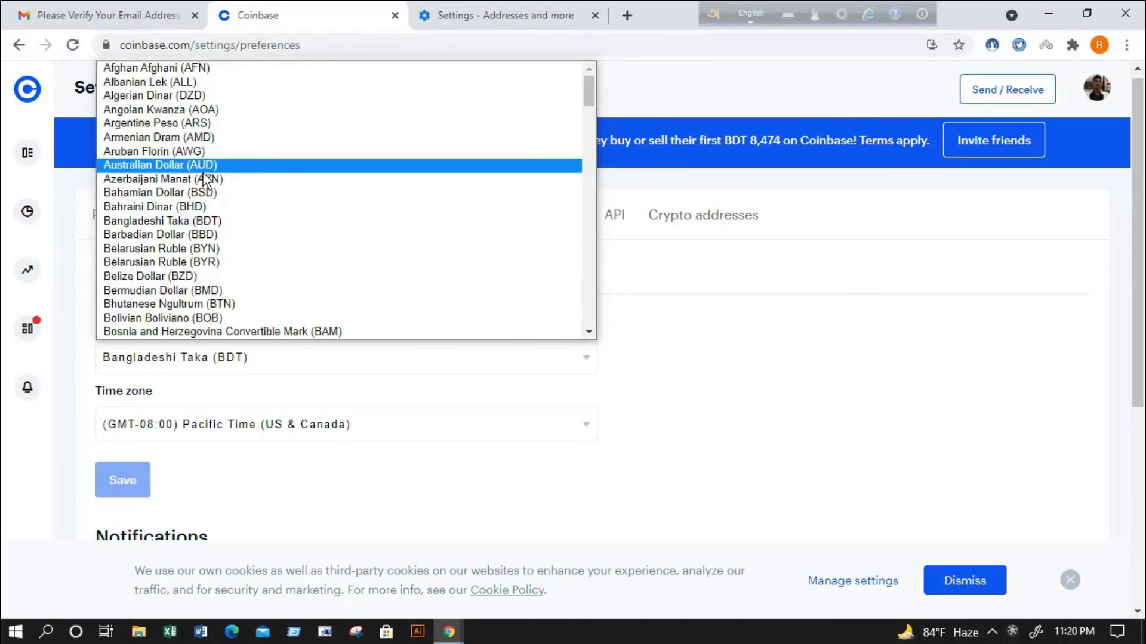
pyautogui.press('u')
pyautogui.press('Return')
pyautogui.click(535, 354)
pyautogui.scroll(5, 199, 196)
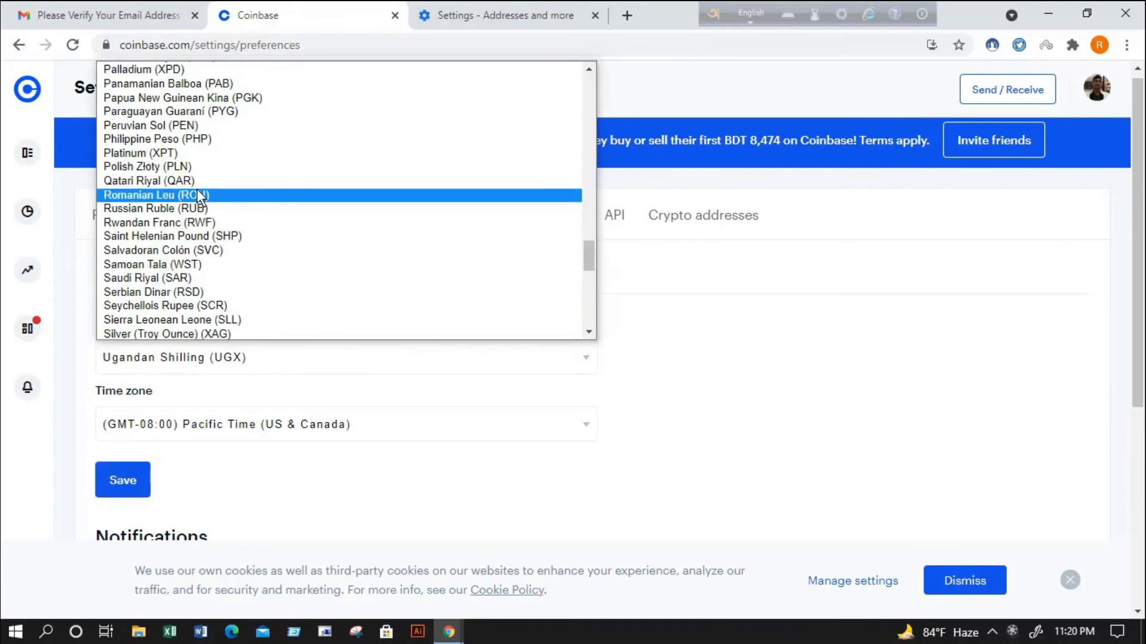
pyautogui.scroll(6, 199, 195)
pyautogui.scroll(20, 199, 195)
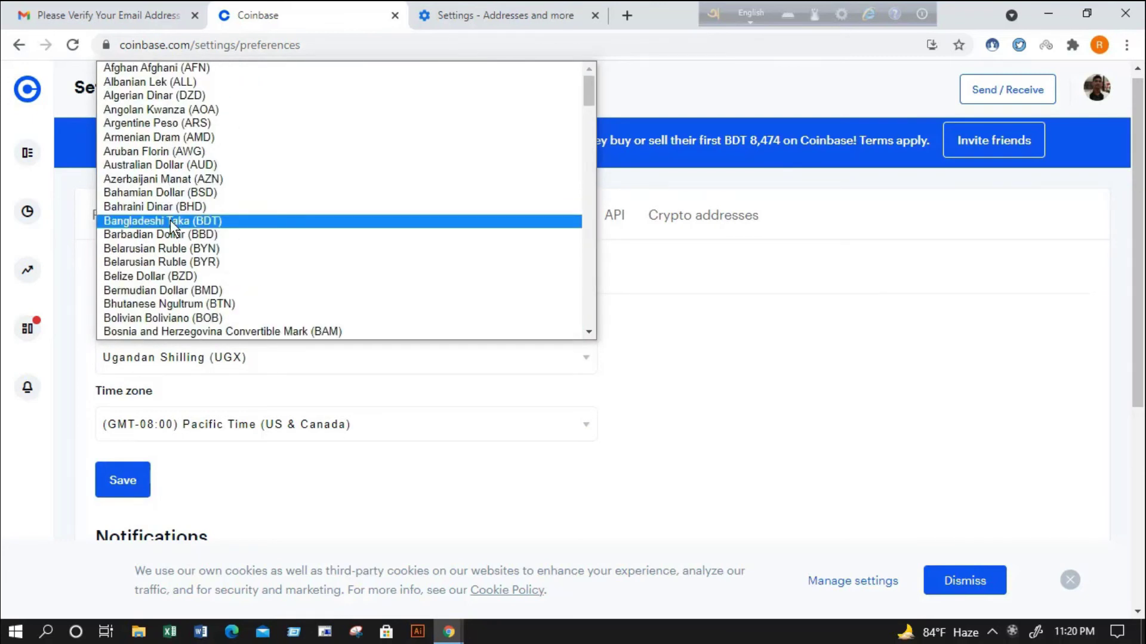
pyautogui.click(172, 222)
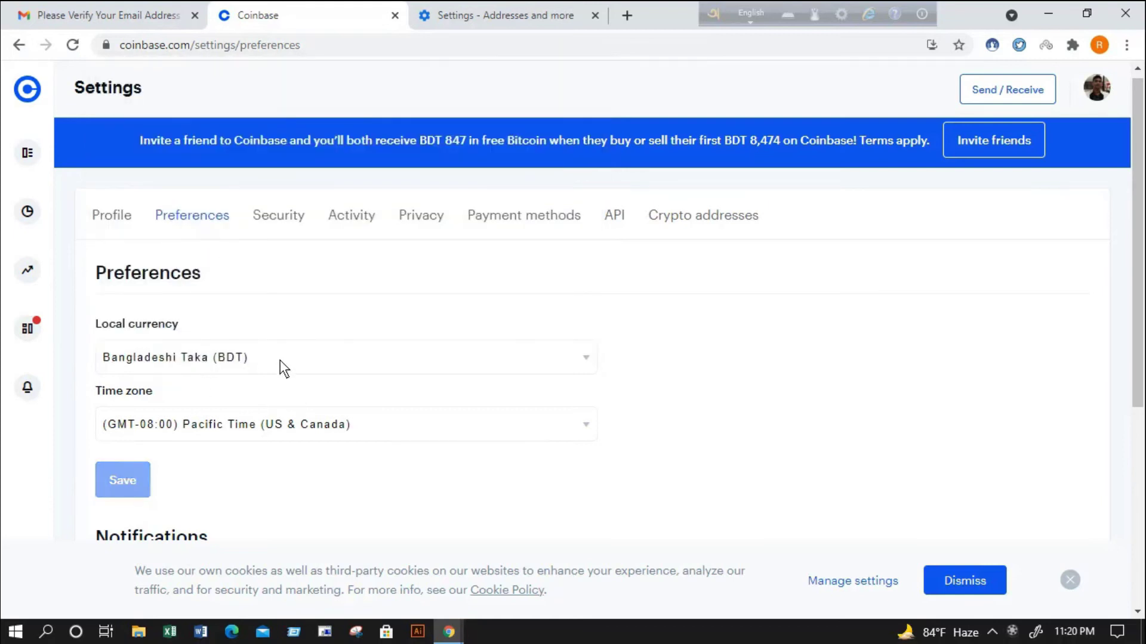
pyautogui.scroll(-2, 332, 343)
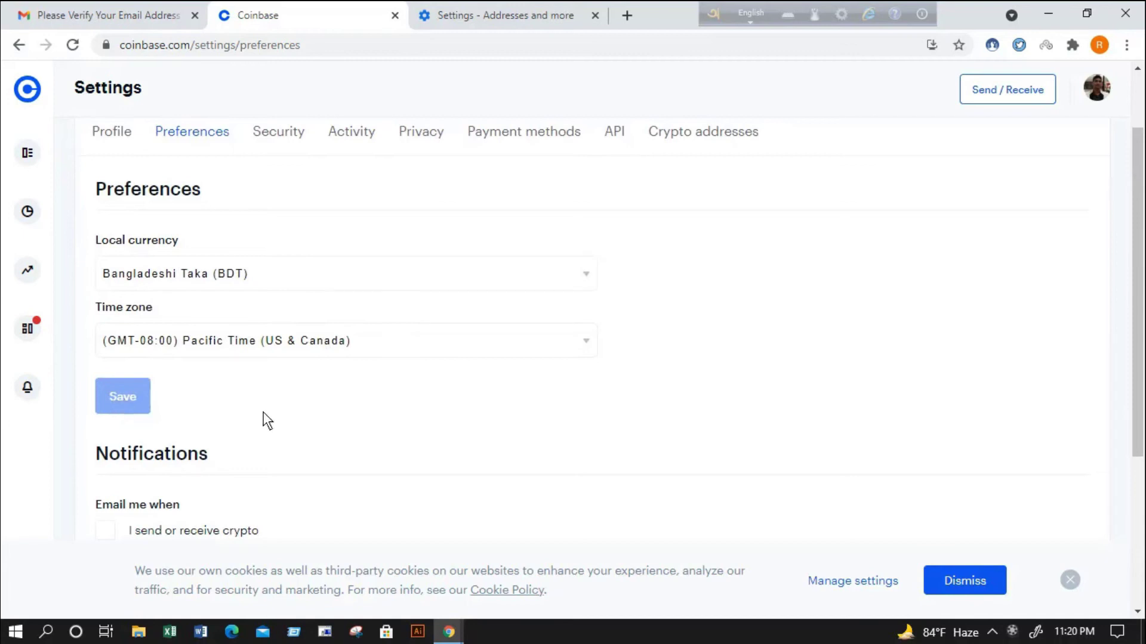
pyautogui.scroll(2, 266, 421)
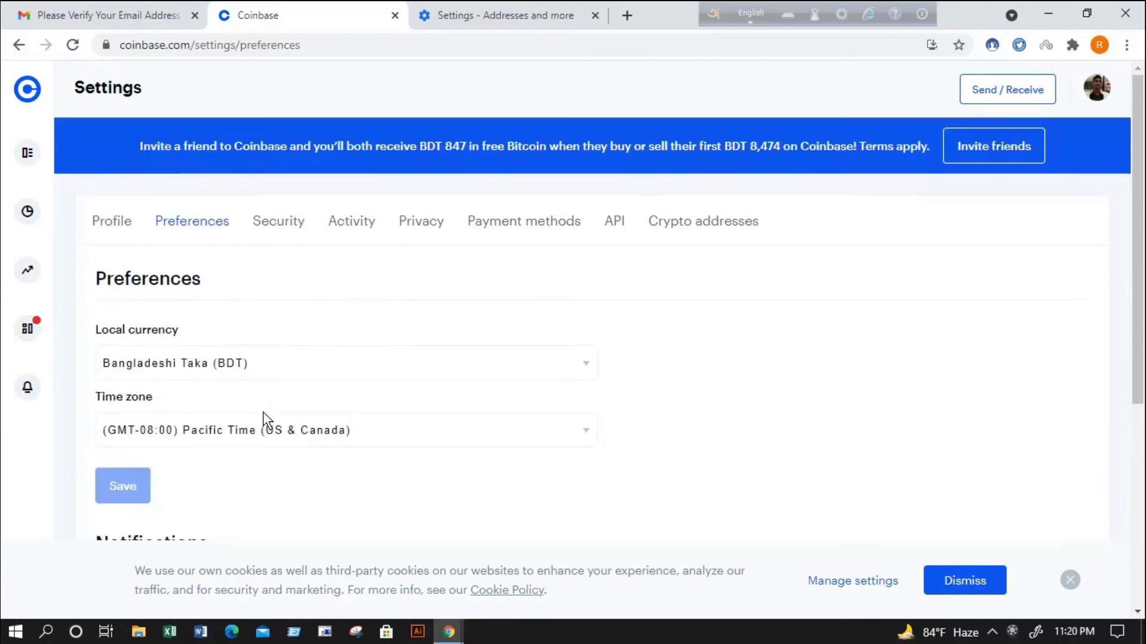
# - Open the Security settings and review the Phone numbers and 2-step verification sections
pyautogui.click(294, 231)
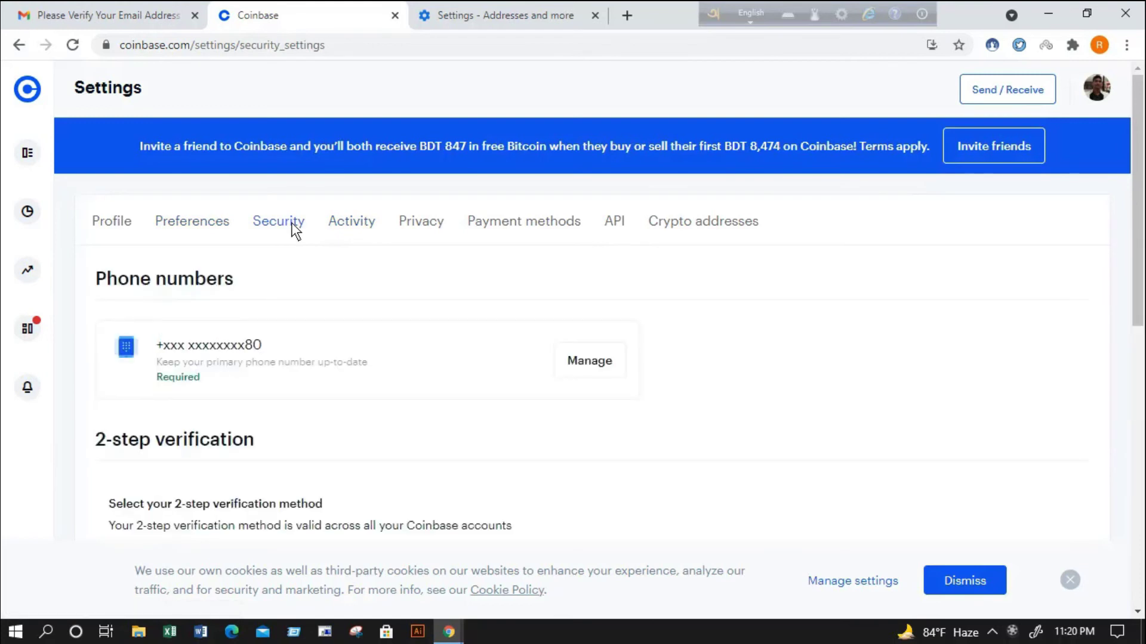
pyautogui.scroll(-1, 209, 400)
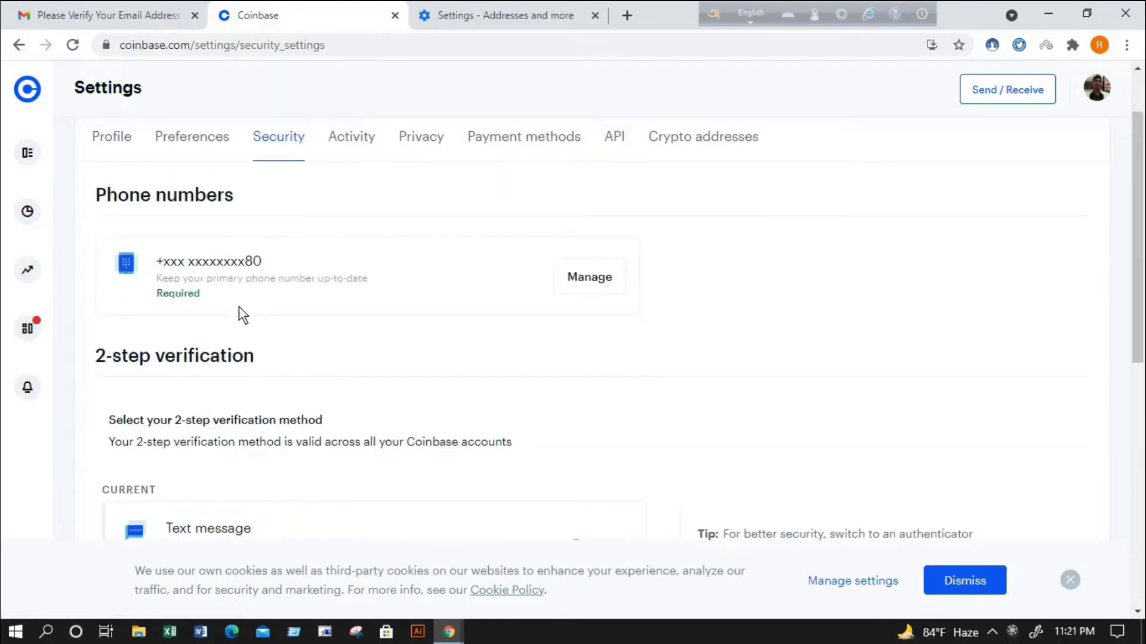
pyautogui.scroll(-1, 269, 325)
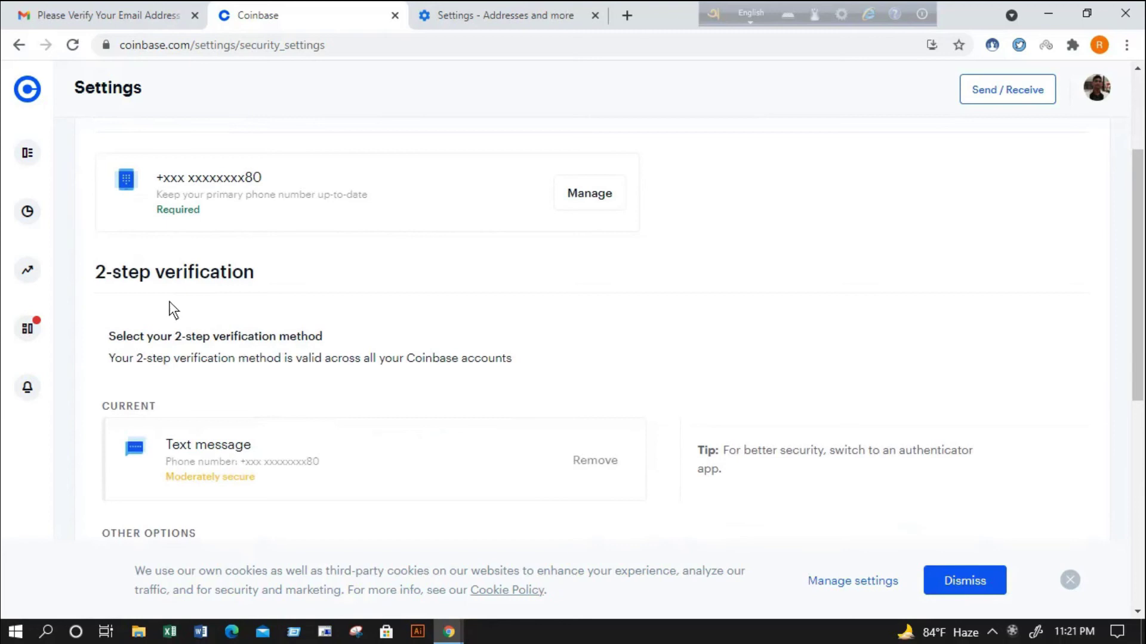
pyautogui.scroll(-2, 289, 383)
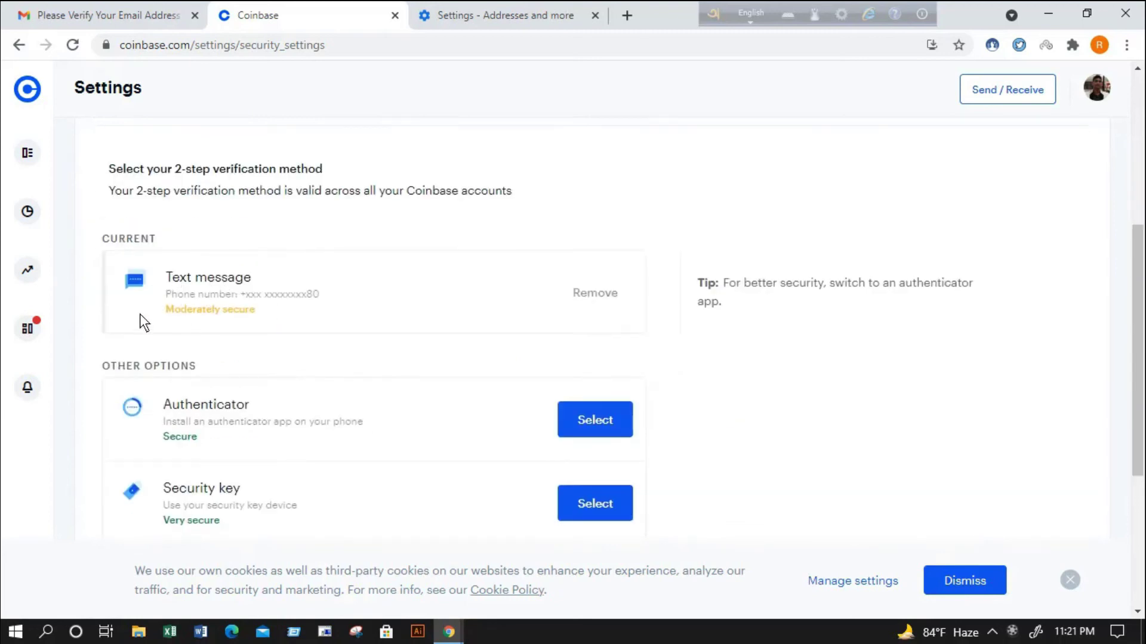
pyautogui.scroll(-2, 202, 429)
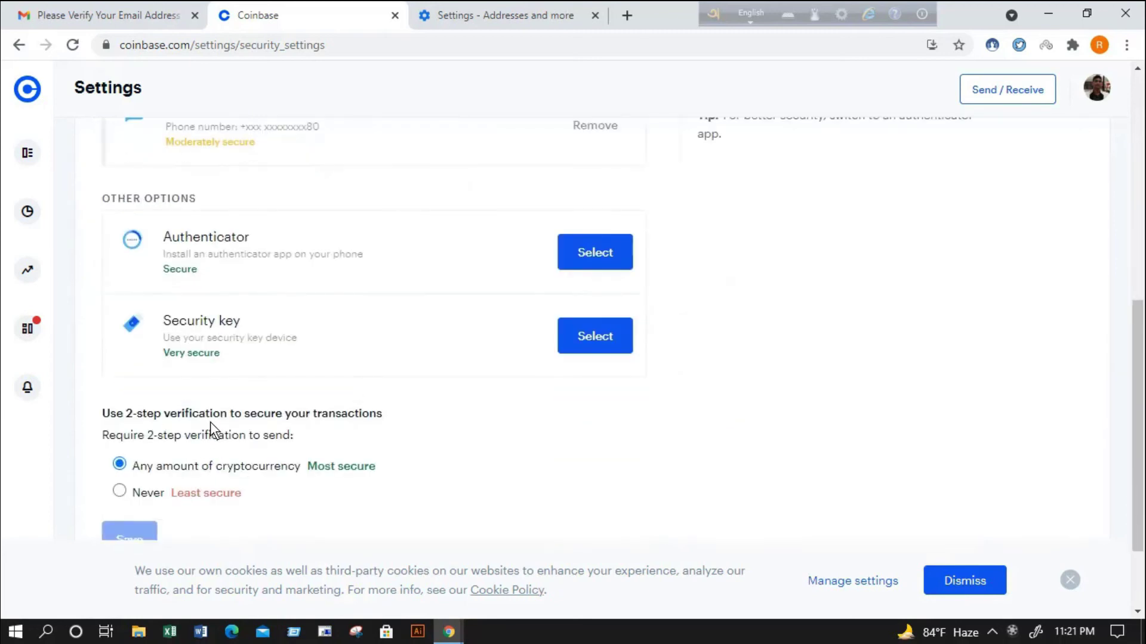
pyautogui.scroll(-2, 212, 417)
# - Return to the top of Security and switch to the Activity settings tab
pyautogui.scroll(1, 242, 407)
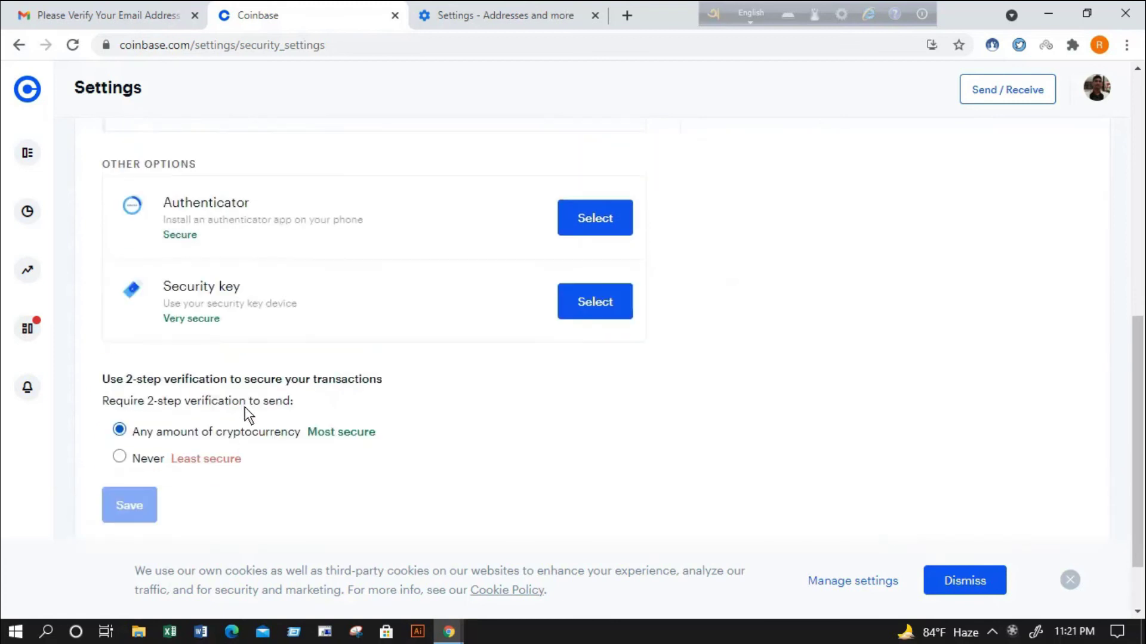
pyautogui.scroll(5, 244, 407)
pyautogui.scroll(1, 250, 399)
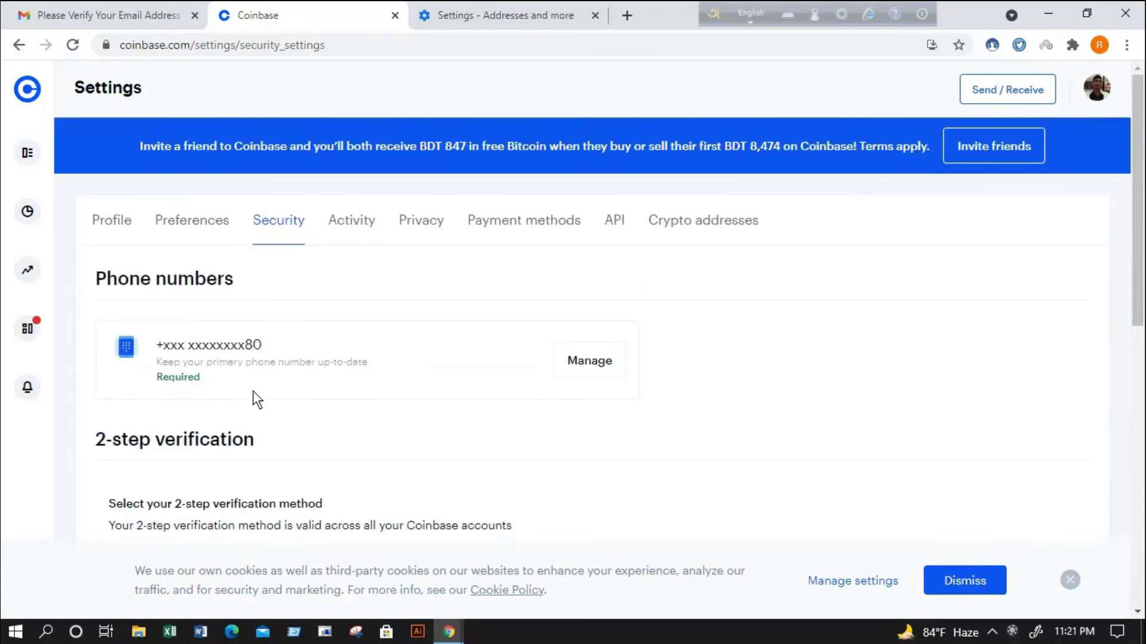
pyautogui.click(360, 221)
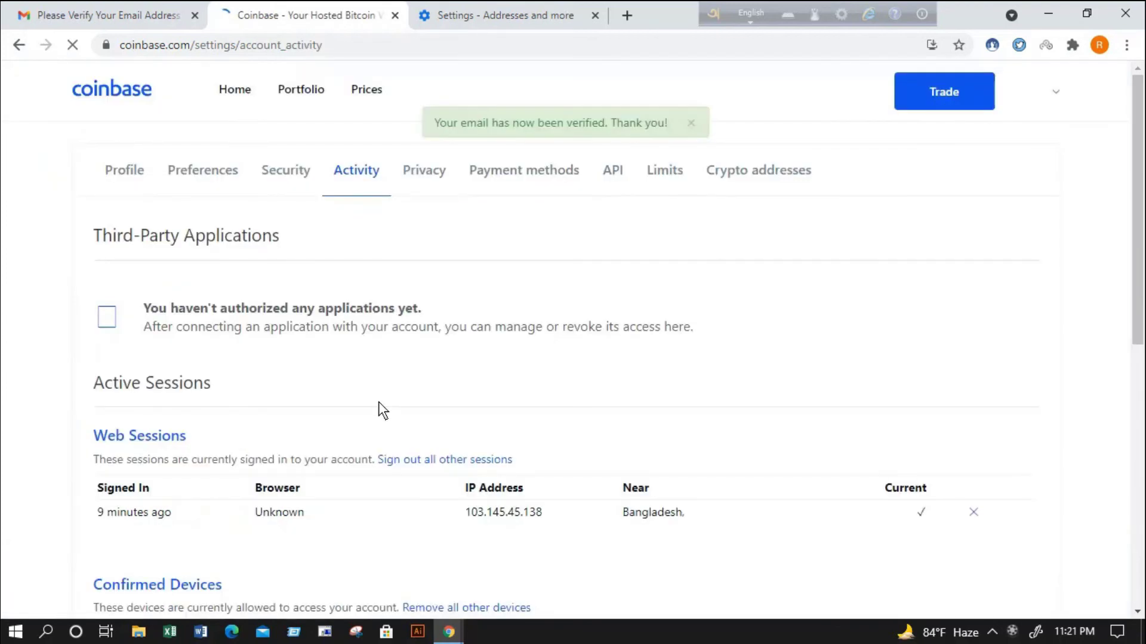
# - Review third-party applications, the single current web session and Confirmed Devices in Activity
pyautogui.scroll(-1, 379, 388)
pyautogui.scroll(-3, 379, 387)
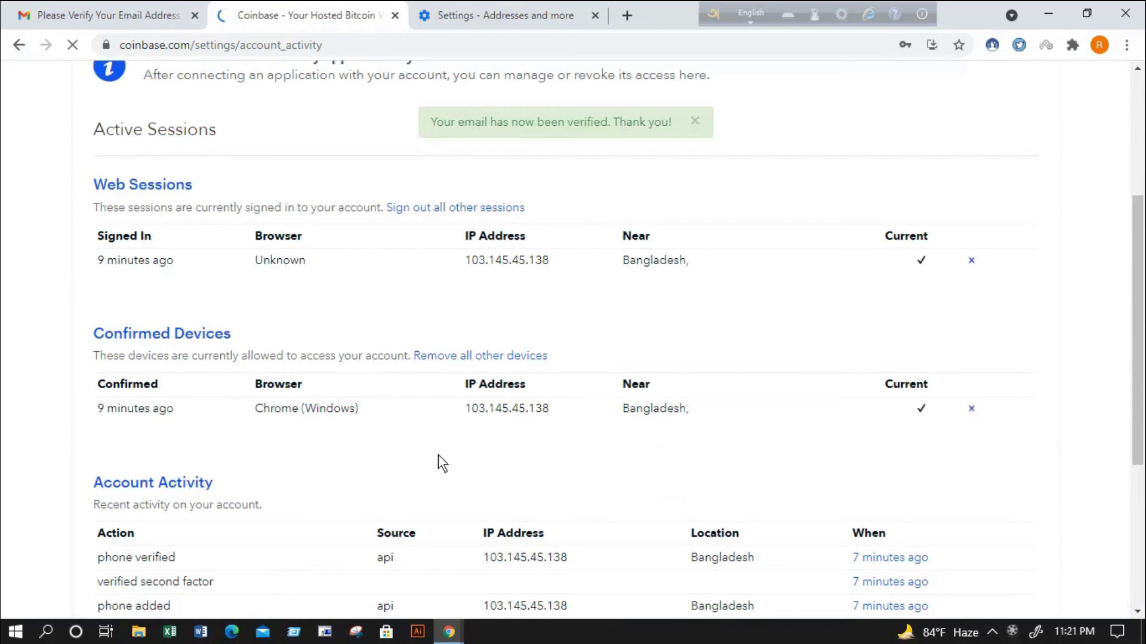
pyautogui.scroll(3, 438, 455)
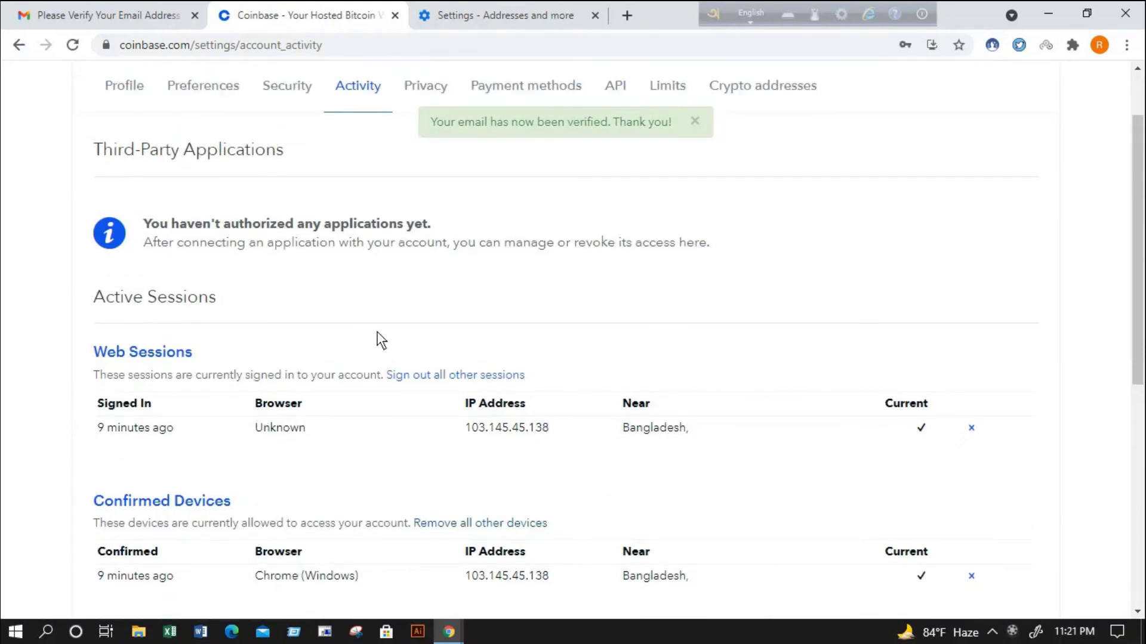
pyautogui.scroll(2, 345, 390)
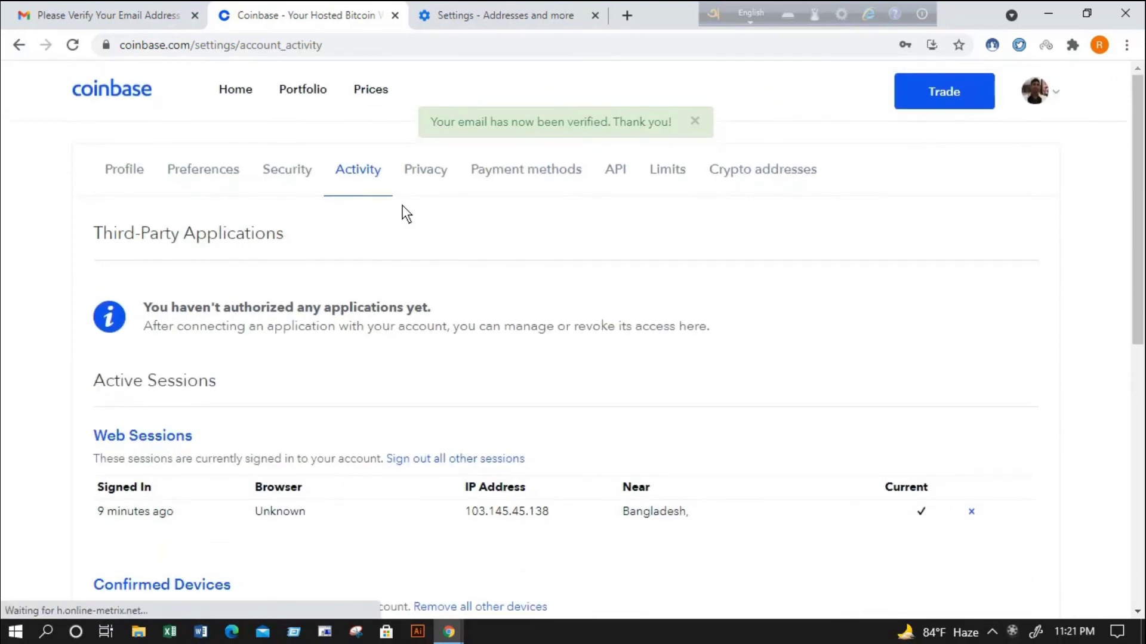
# - Look through the Privacy settings, then go back to the Activity settings page
pyautogui.click(431, 169)
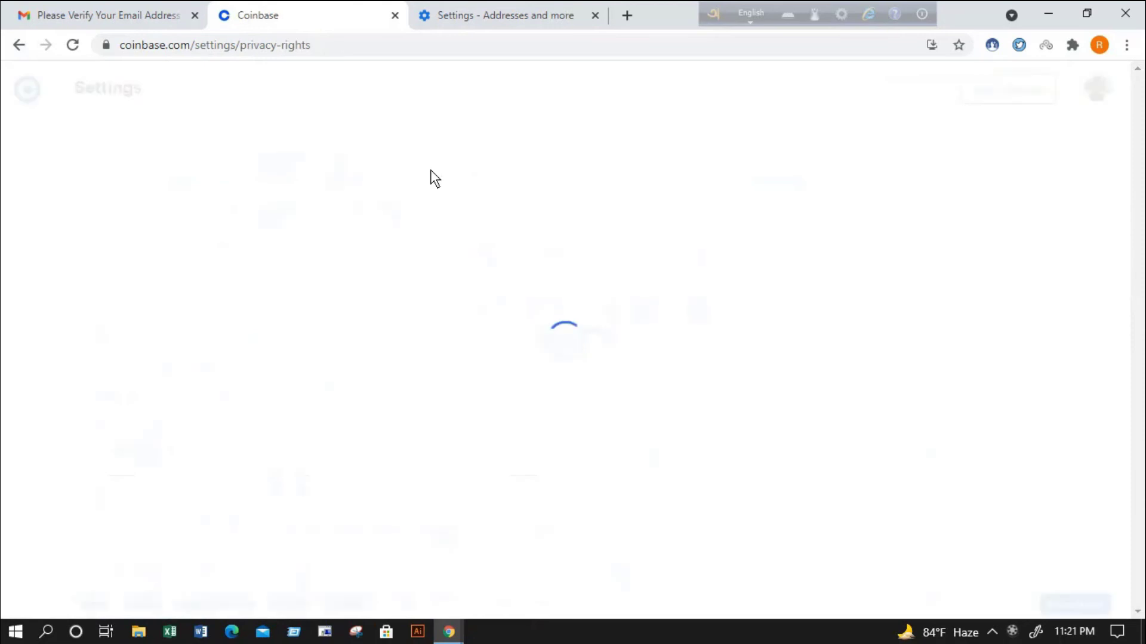
pyautogui.scroll(-7, 424, 321)
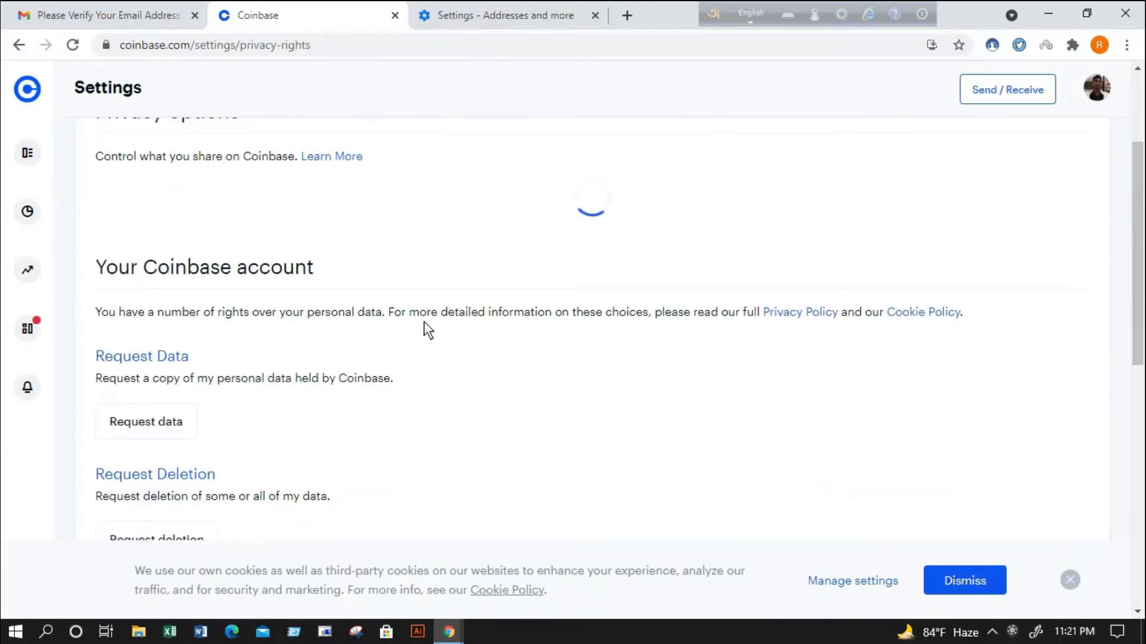
pyautogui.scroll(-3, 424, 389)
pyautogui.scroll(12, 423, 388)
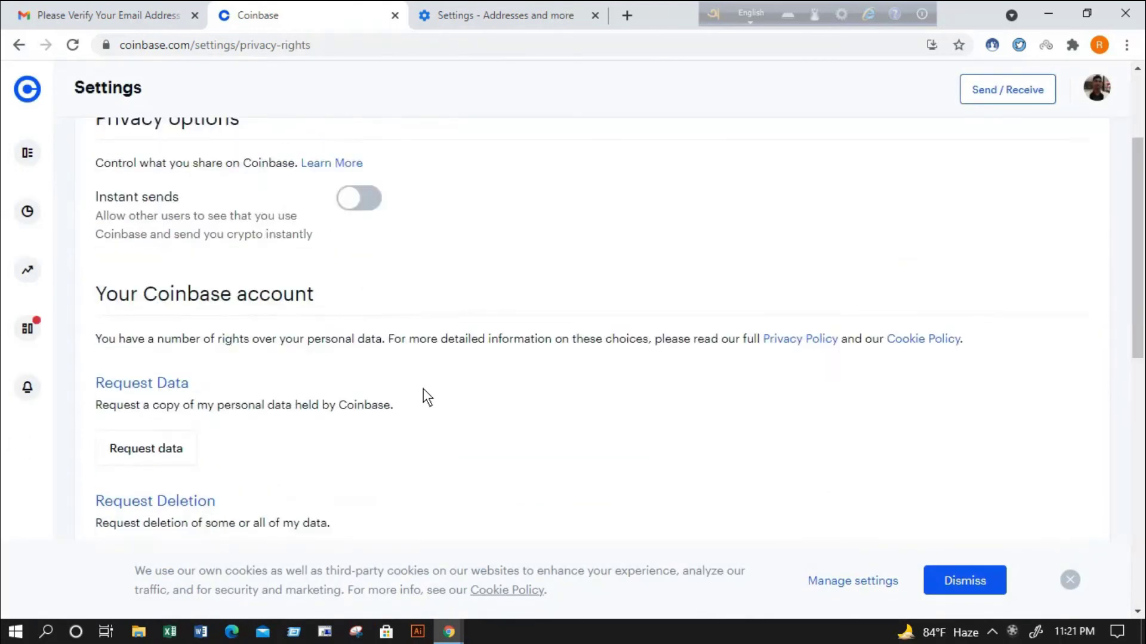
pyautogui.click(19, 45)
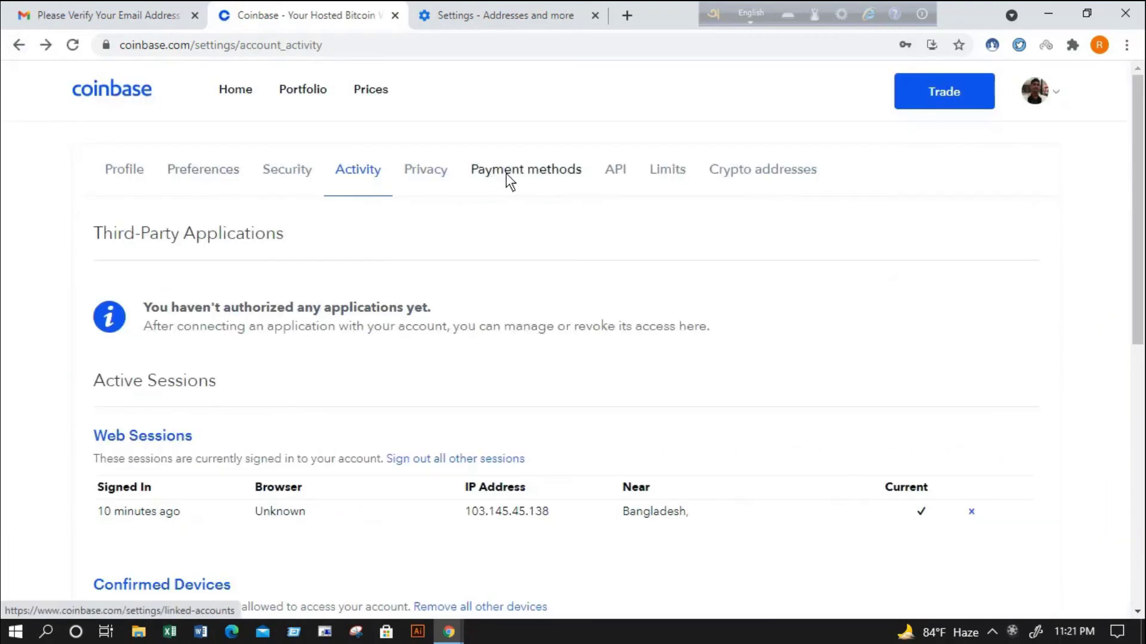
# - Open Payment methods settings and confirm no payment methods have been added
pyautogui.click(546, 177)
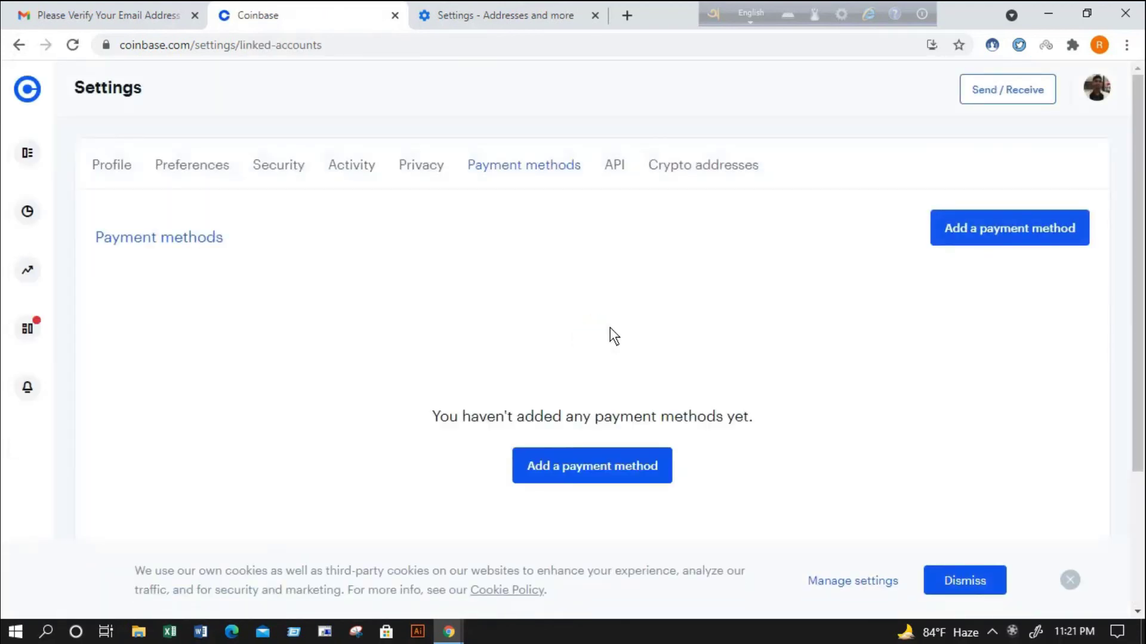
pyautogui.scroll(-3, 828, 312)
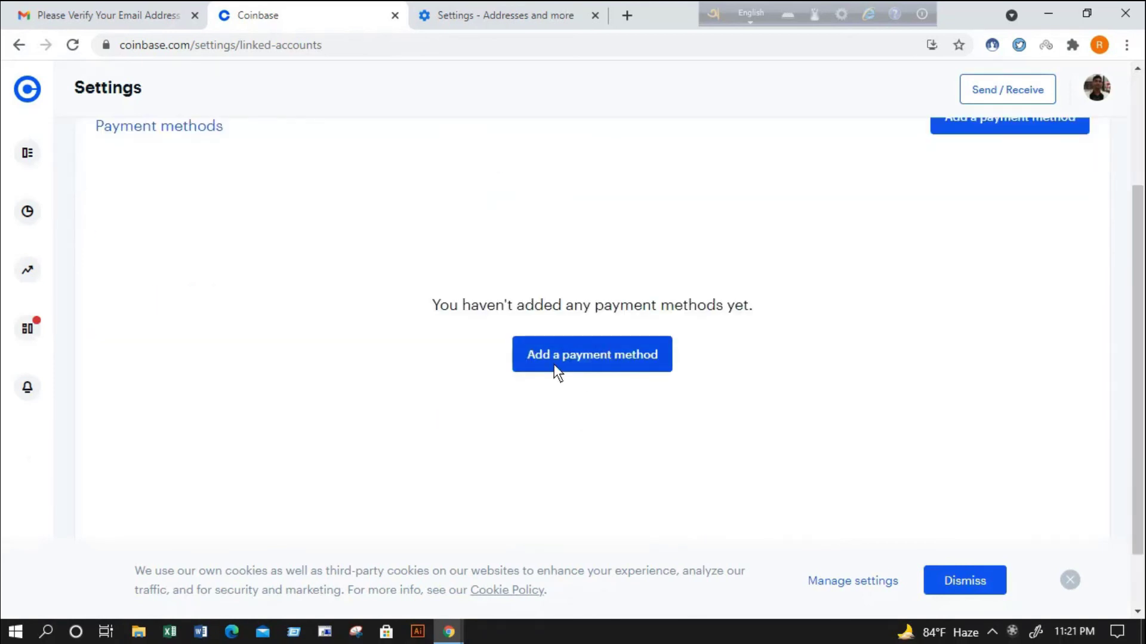
pyautogui.scroll(3, 617, 361)
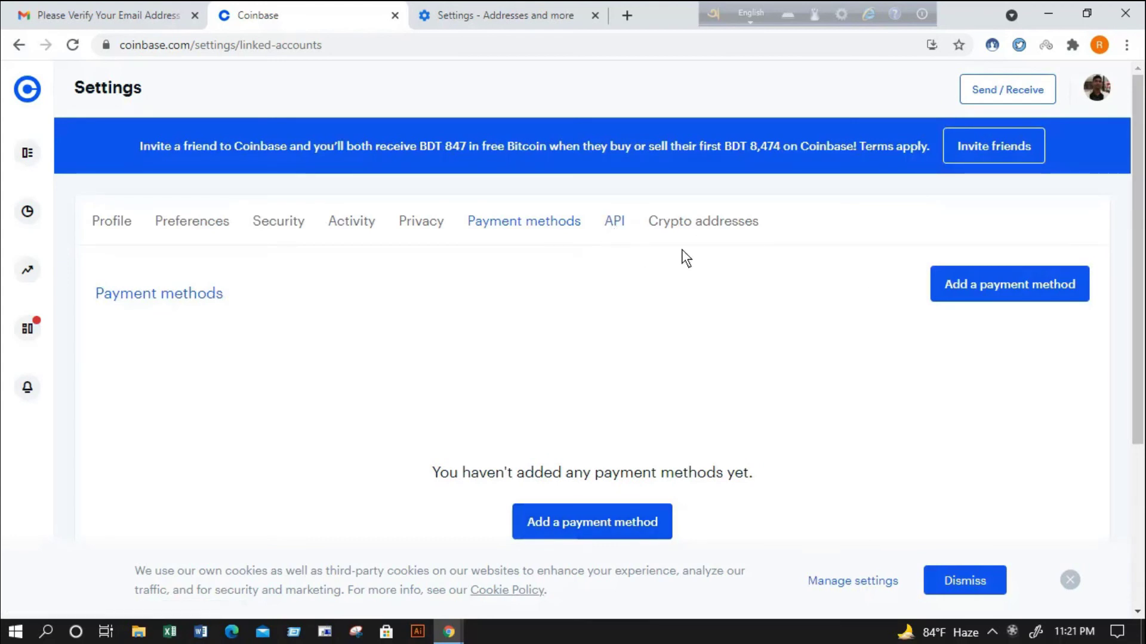
# - Review the Crypto addresses tab's Asset, Address, Label and Created columns, with no addresses listed
pyautogui.click(706, 225)
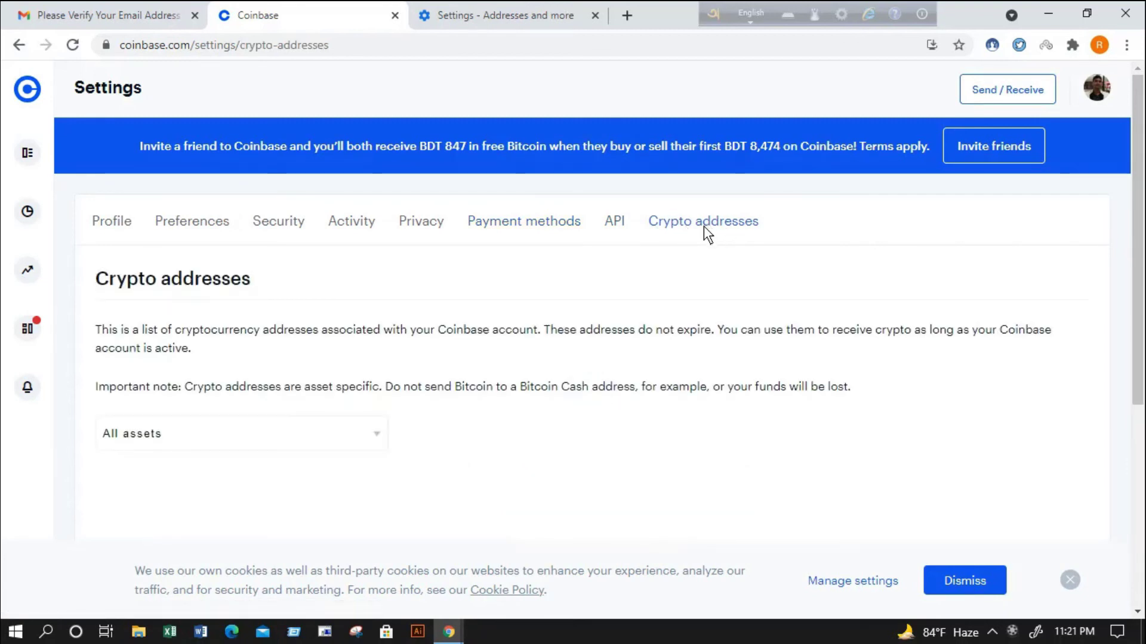
pyautogui.scroll(-3, 507, 358)
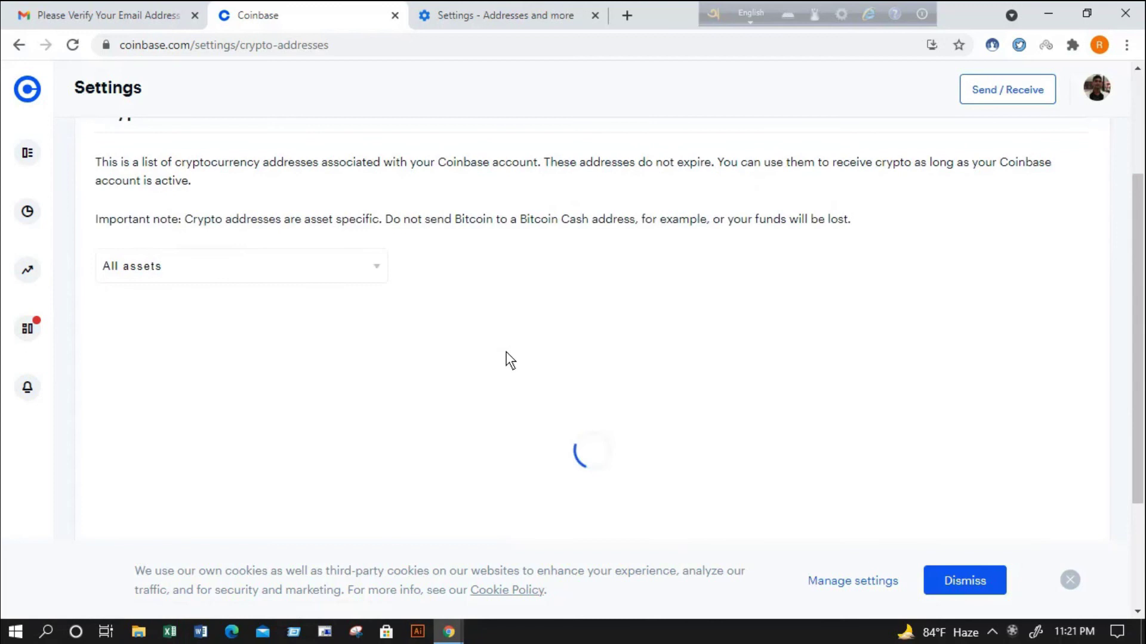
pyautogui.scroll(-3, 511, 357)
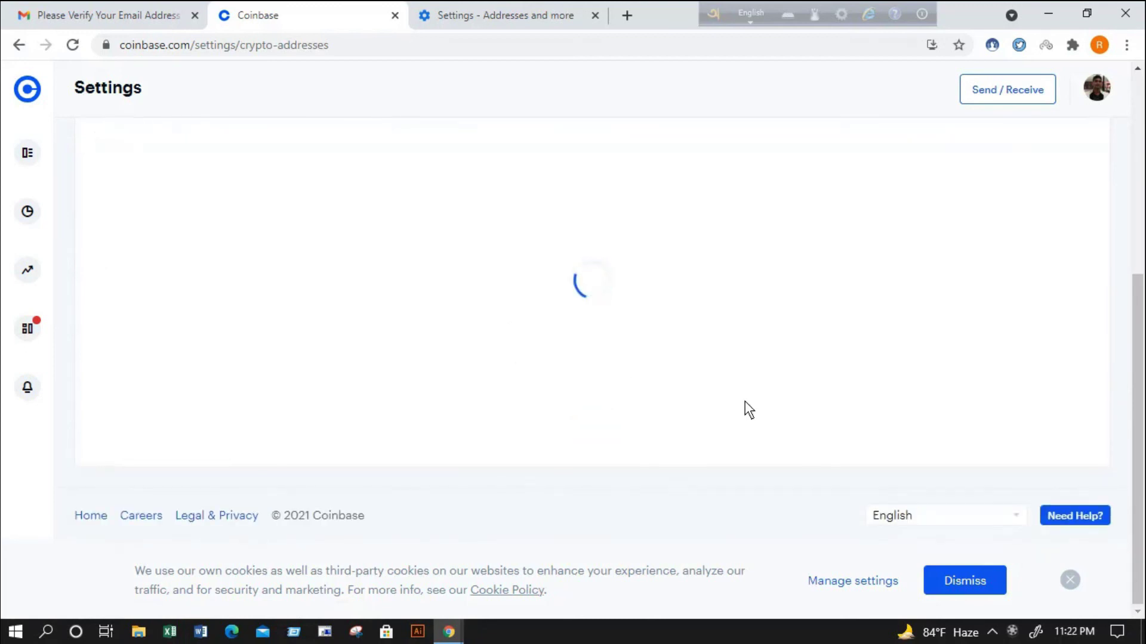
pyautogui.scroll(-3, 508, 349)
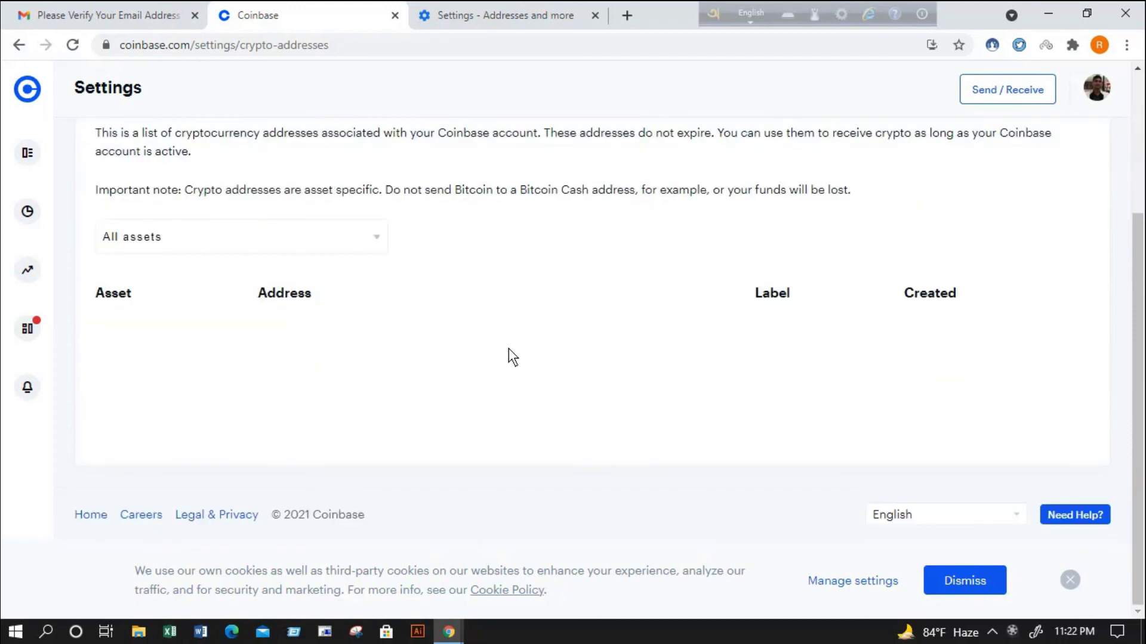
pyautogui.scroll(3, 500, 302)
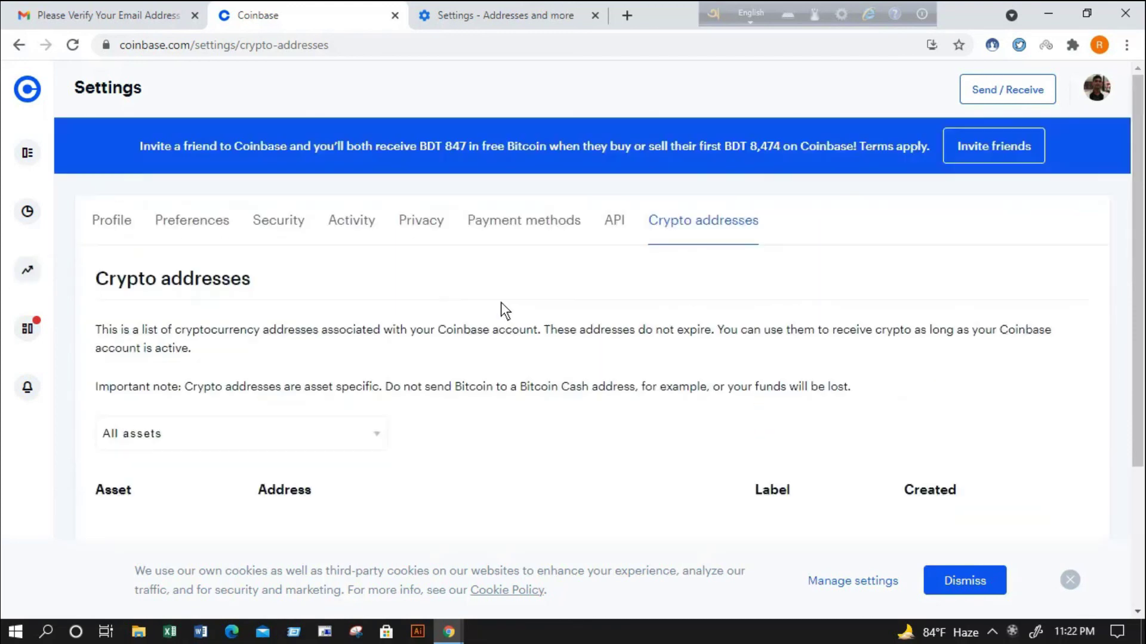
pyautogui.click(1023, 90)
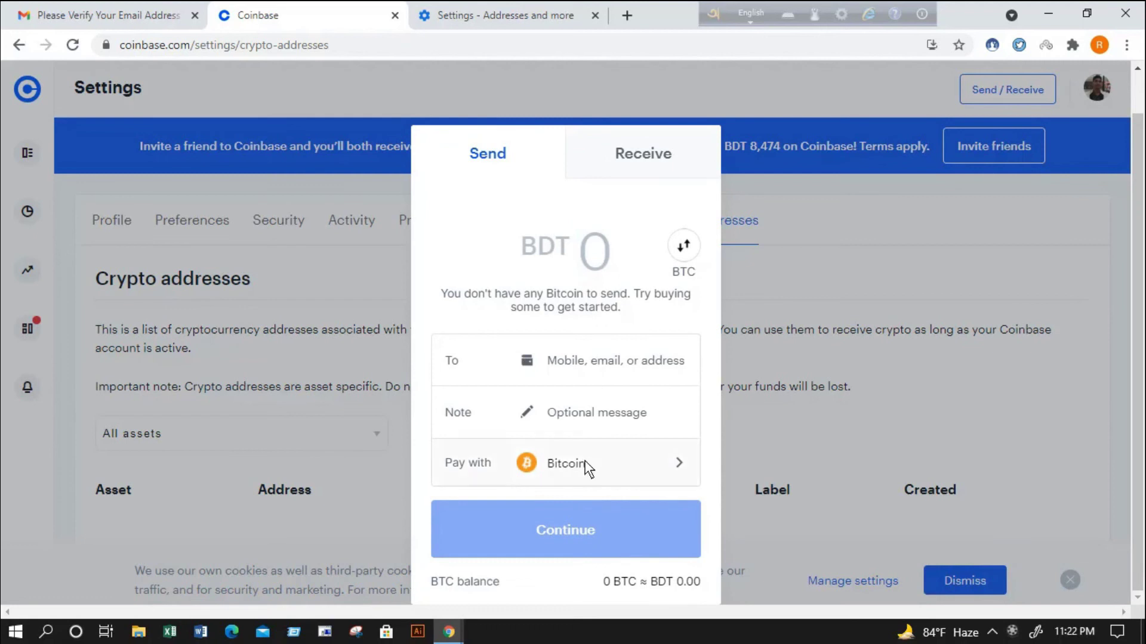
pyautogui.click(648, 472)
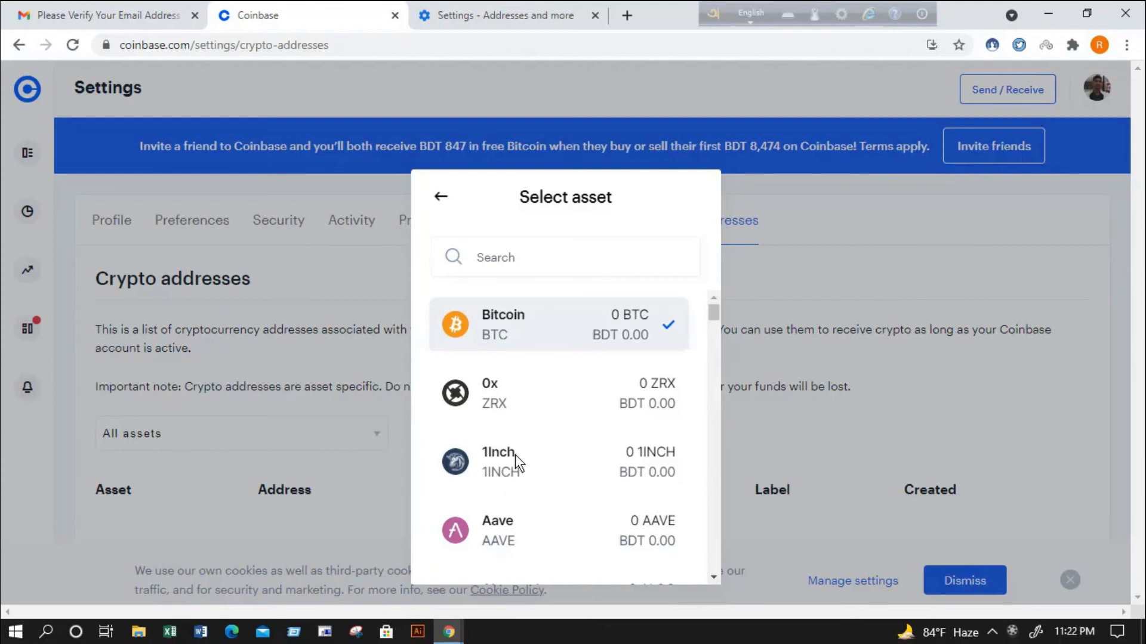
pyautogui.scroll(-7, 515, 454)
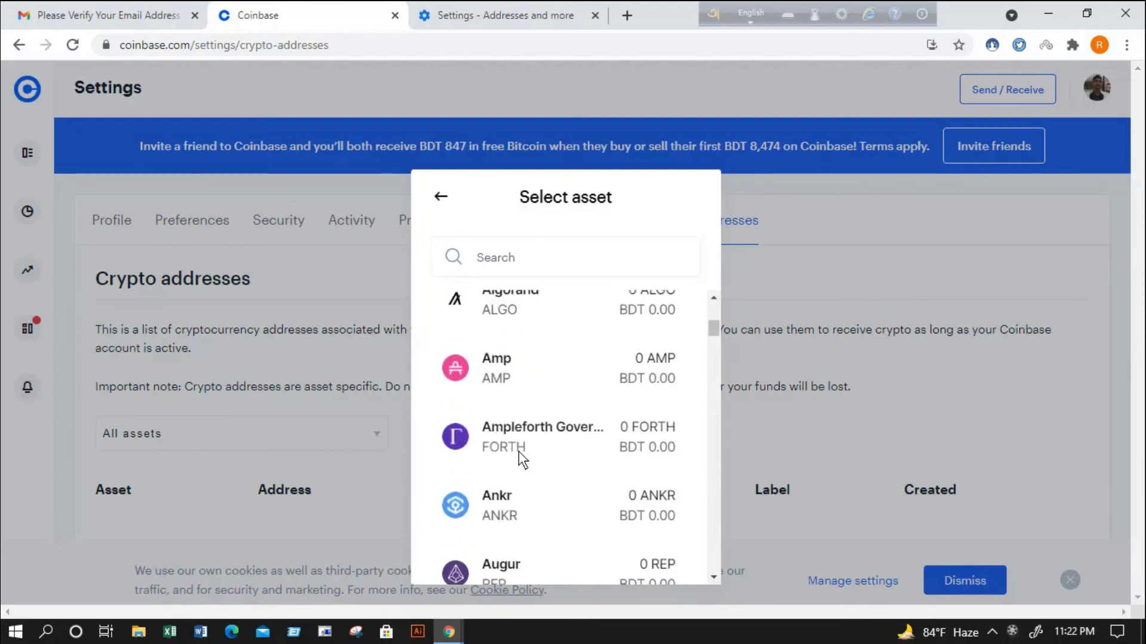
pyautogui.scroll(-5, 518, 452)
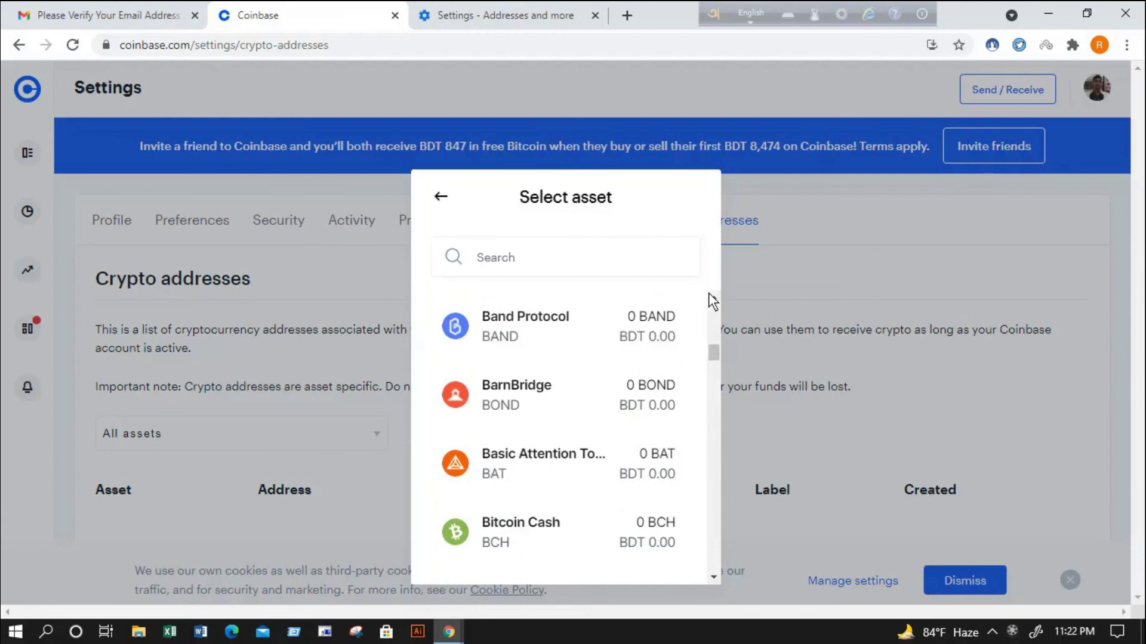
pyautogui.click(778, 281)
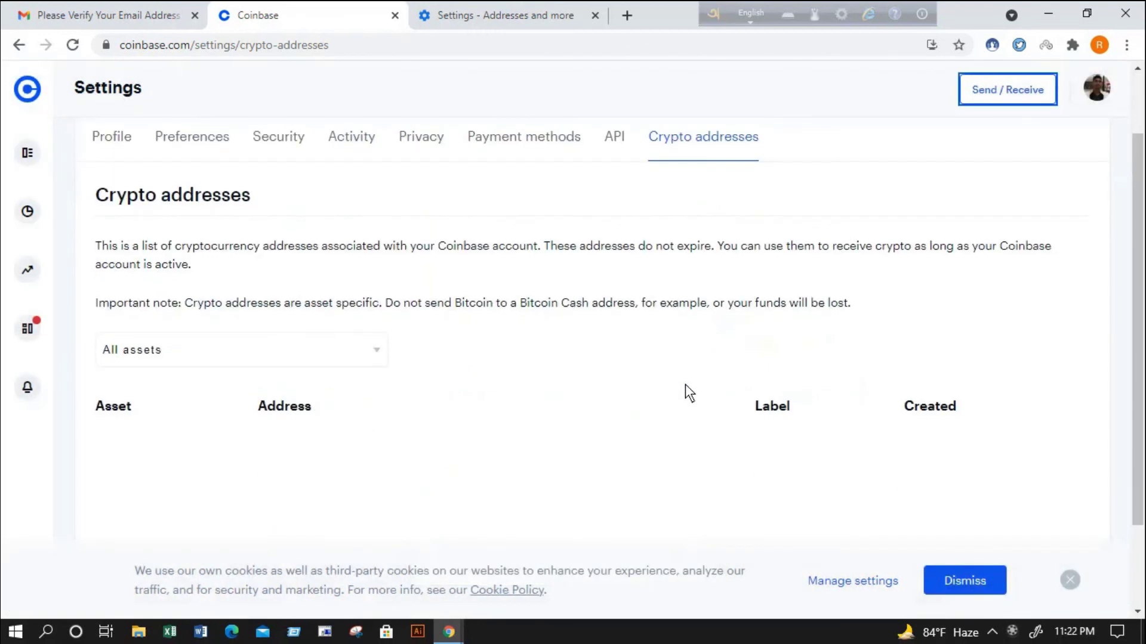
pyautogui.scroll(-3, 685, 384)
pyautogui.scroll(3, 685, 385)
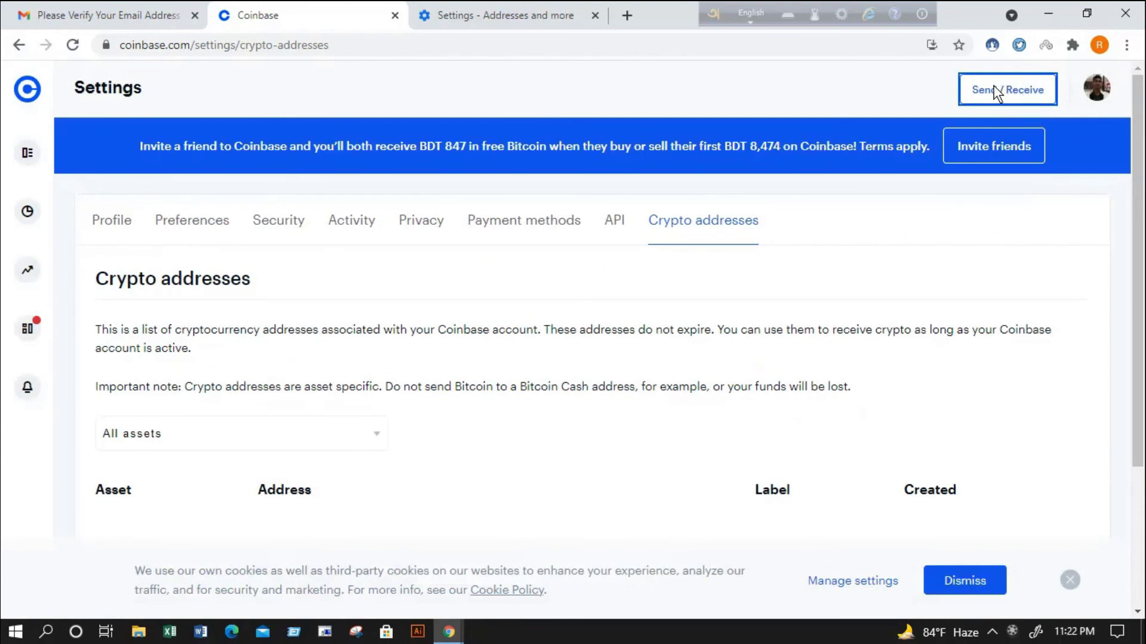
# - Leave settings and view the Home dashboard with all assets at 0% and no transactions
pyautogui.click(19, 47)
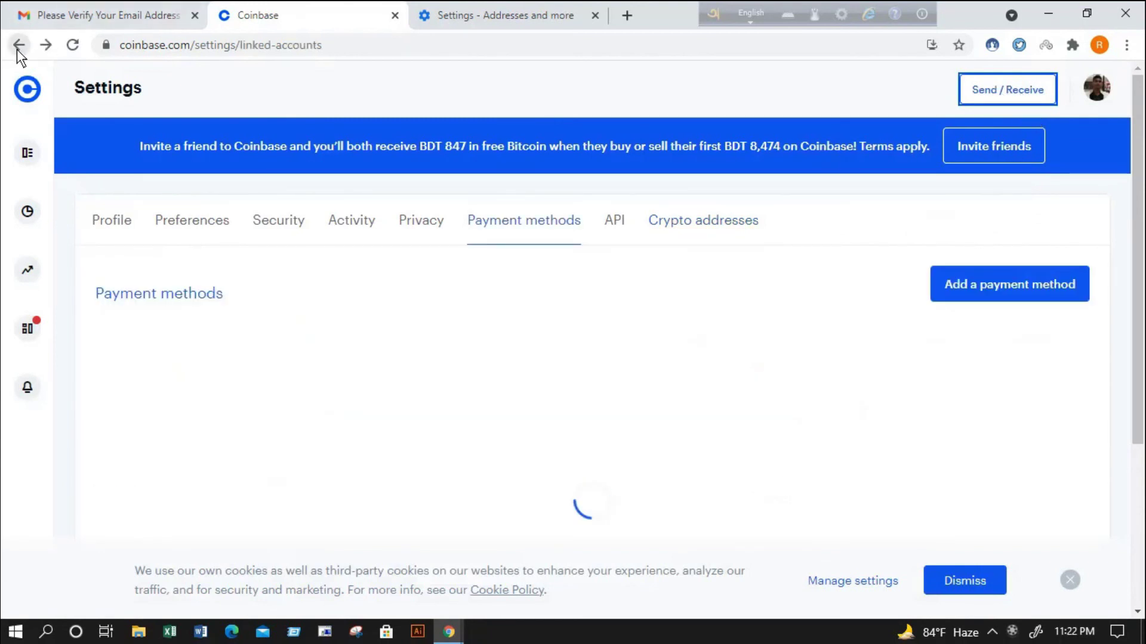
pyautogui.click(18, 48)
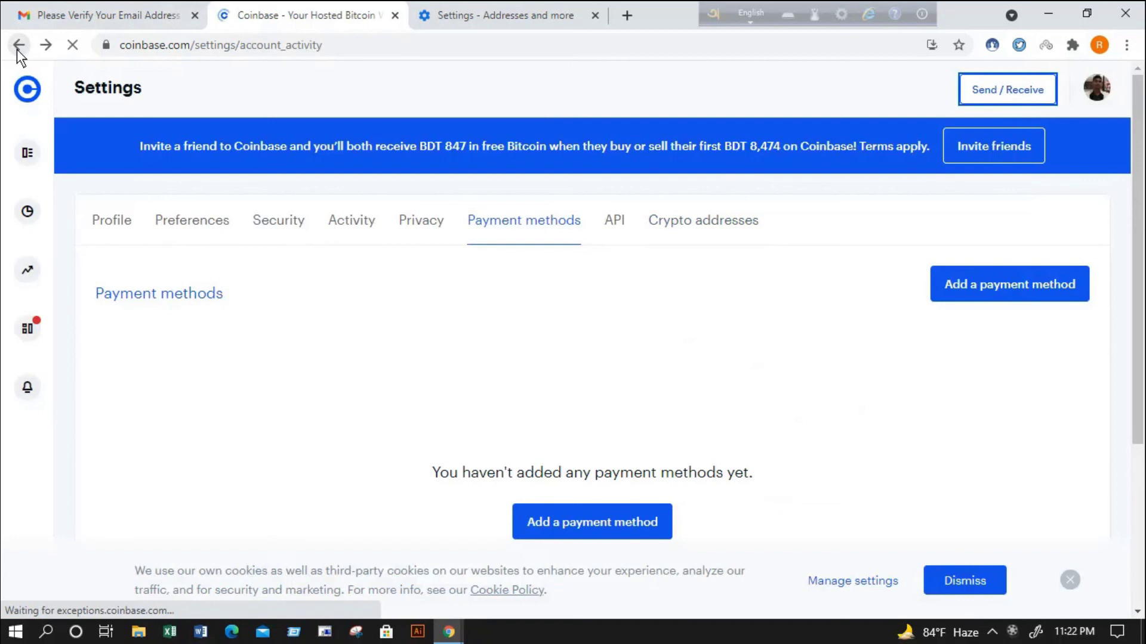
pyautogui.click(18, 47)
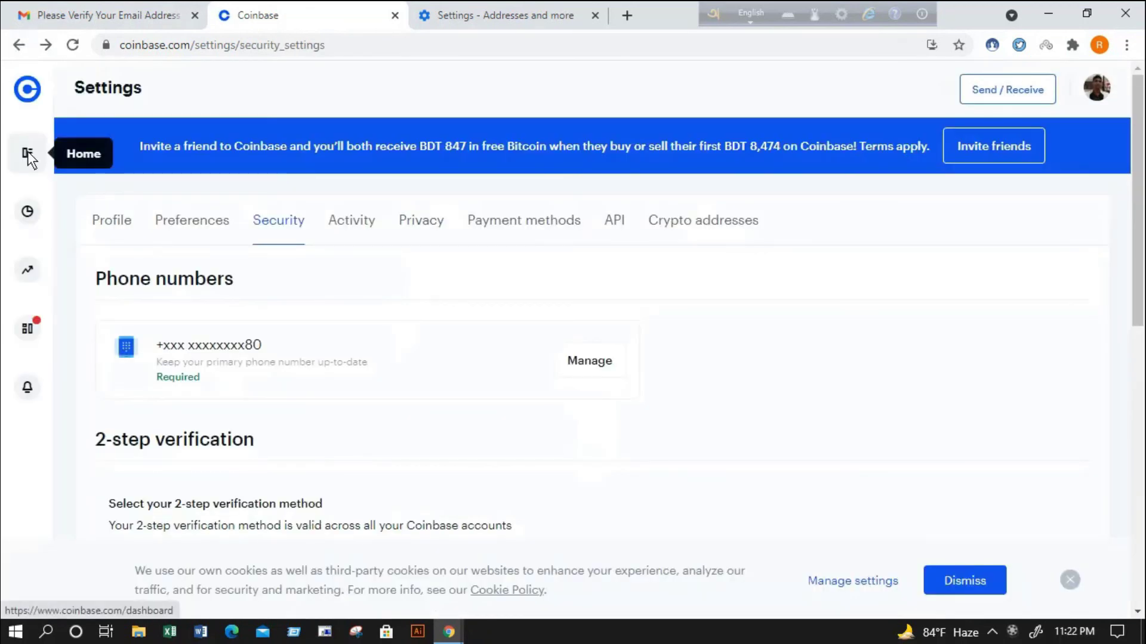
pyautogui.click(27, 152)
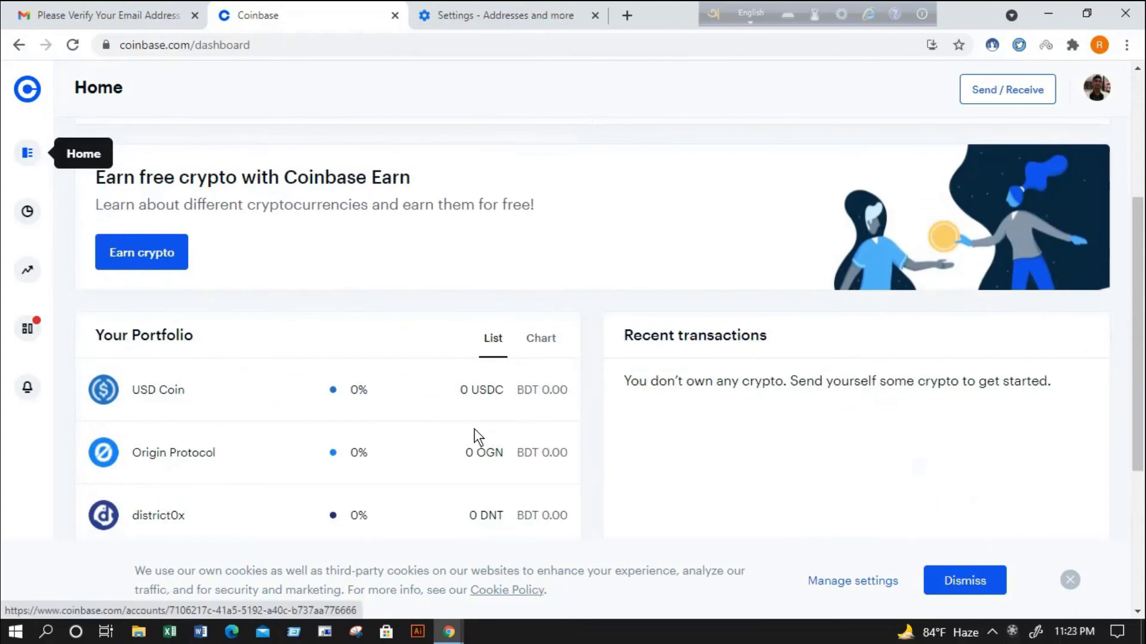
pyautogui.scroll(-4, 474, 429)
pyautogui.scroll(-1, 550, 418)
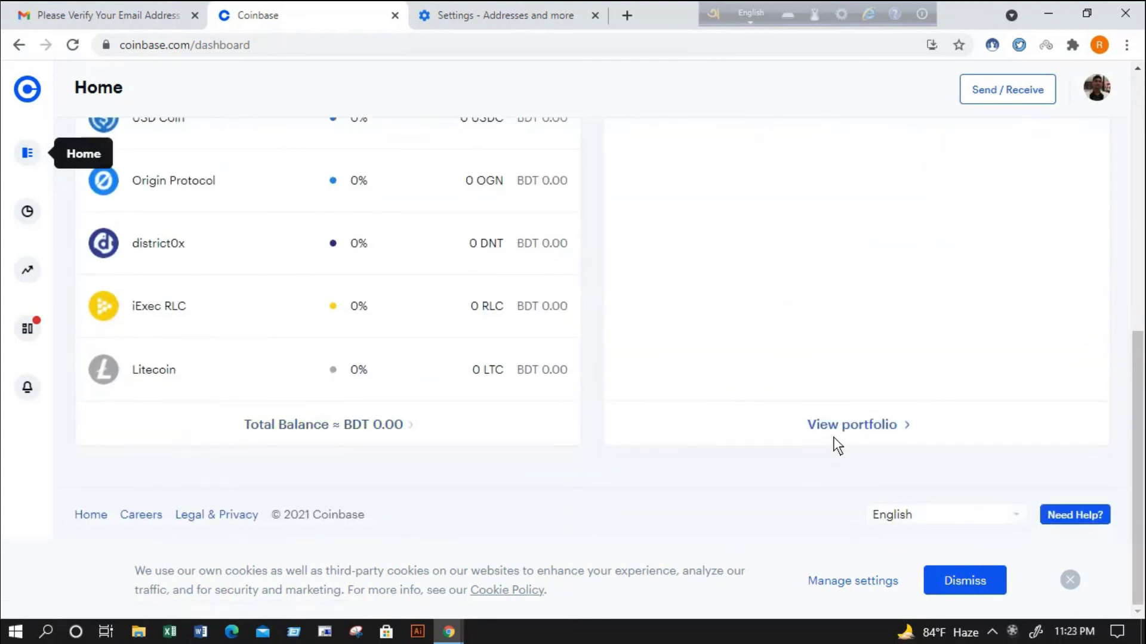
pyautogui.scroll(3, 834, 437)
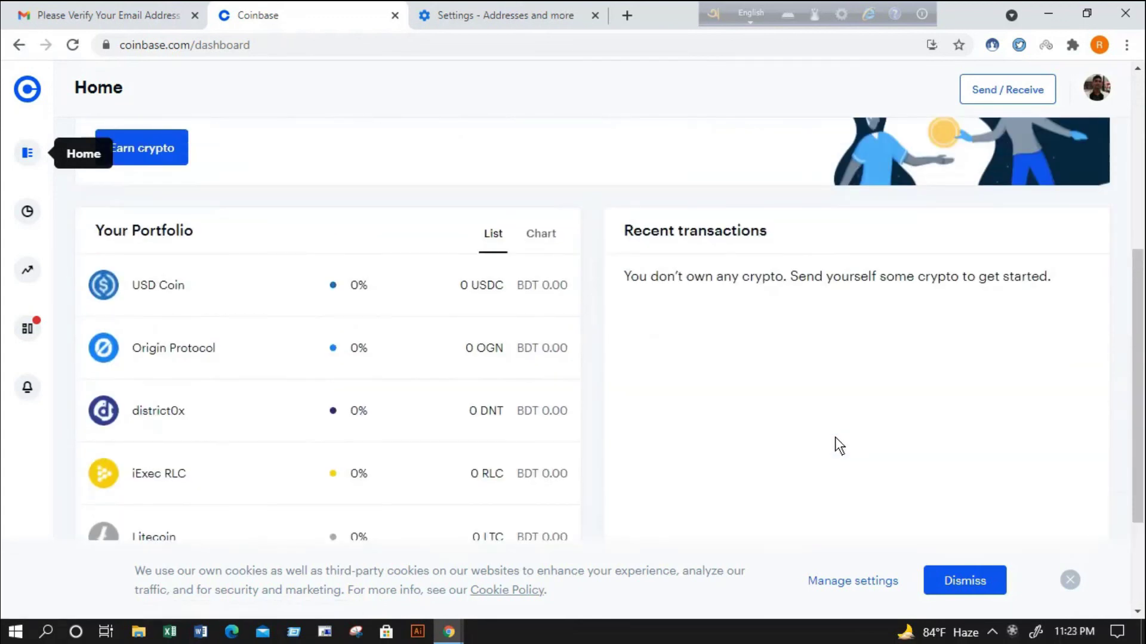
pyautogui.scroll(2, 836, 437)
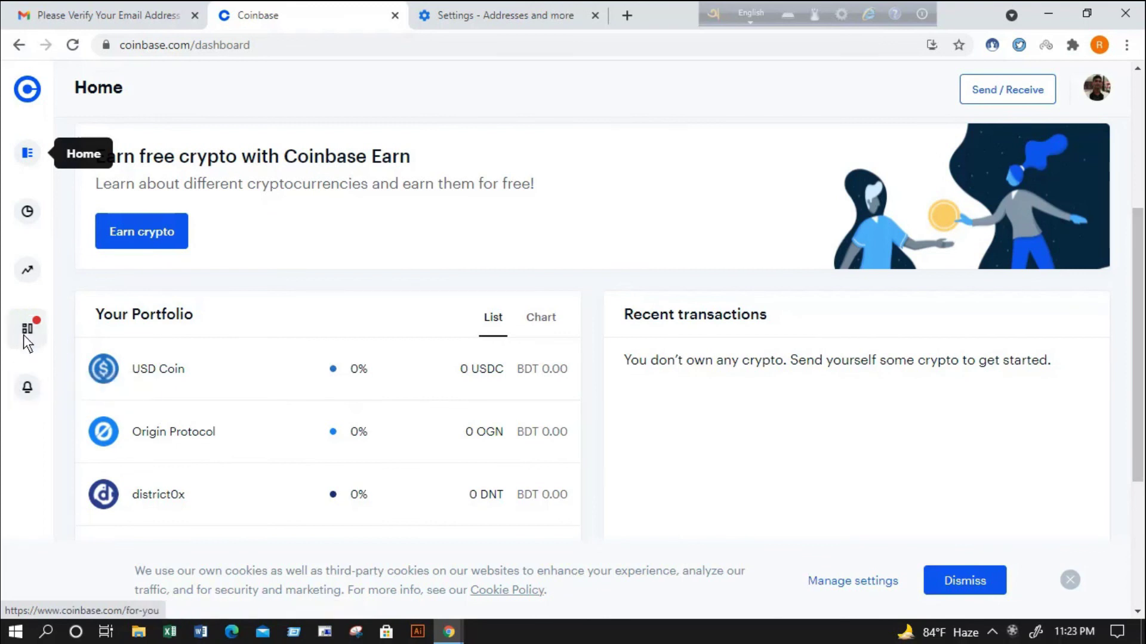
# - View the Portfolio, then open Trade, dismiss its welcome popup with Let's go, and review
pyautogui.click(29, 202)
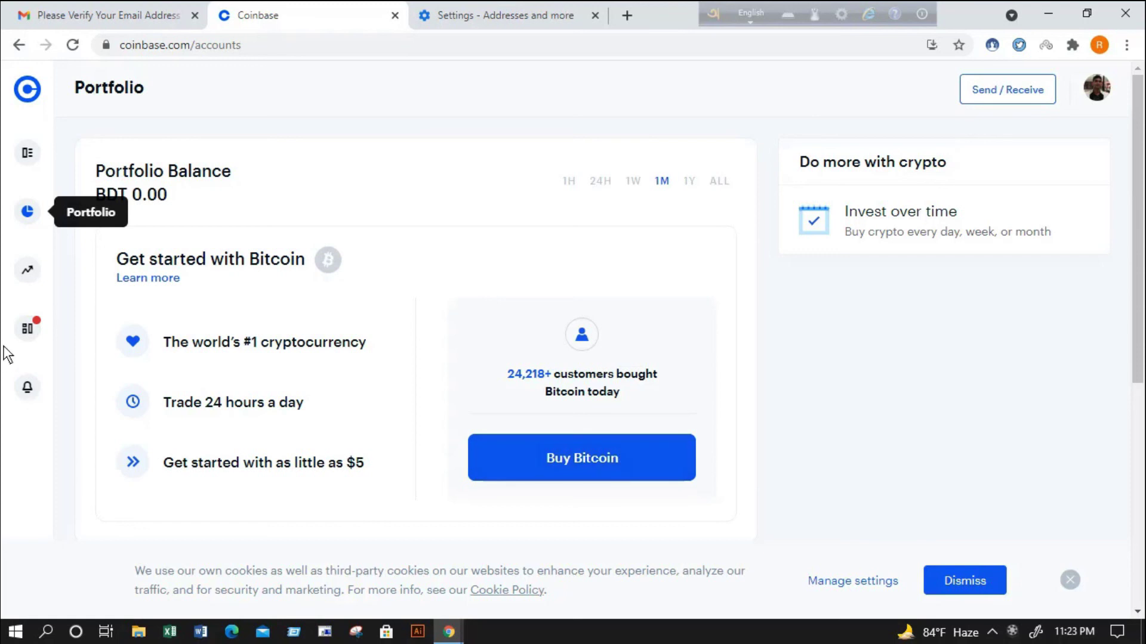
pyautogui.click(30, 271)
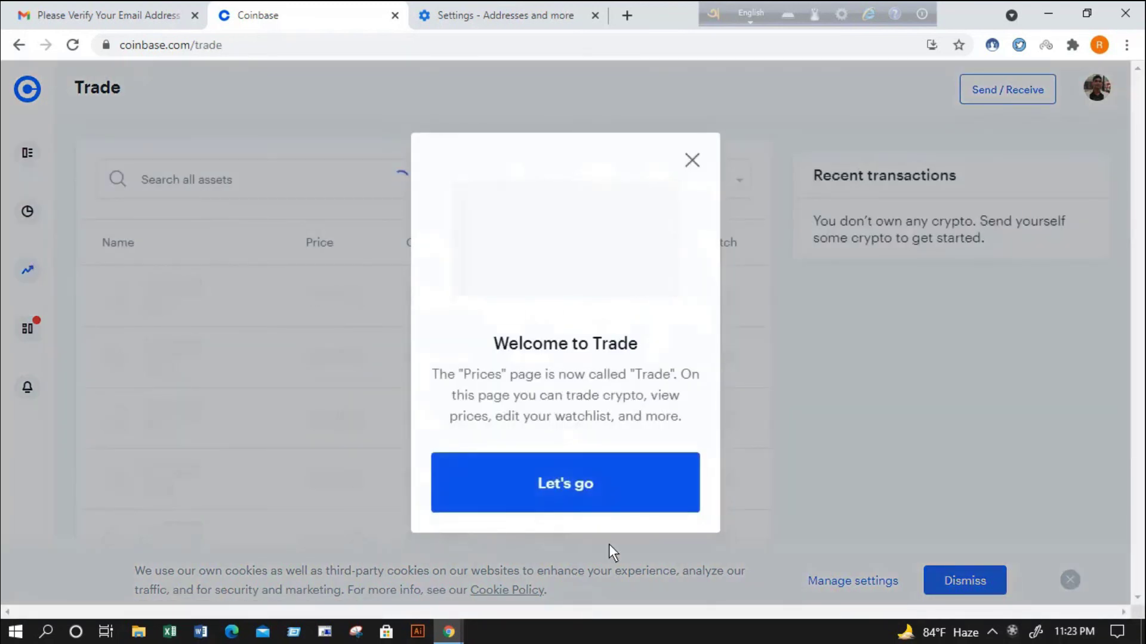
pyautogui.click(567, 485)
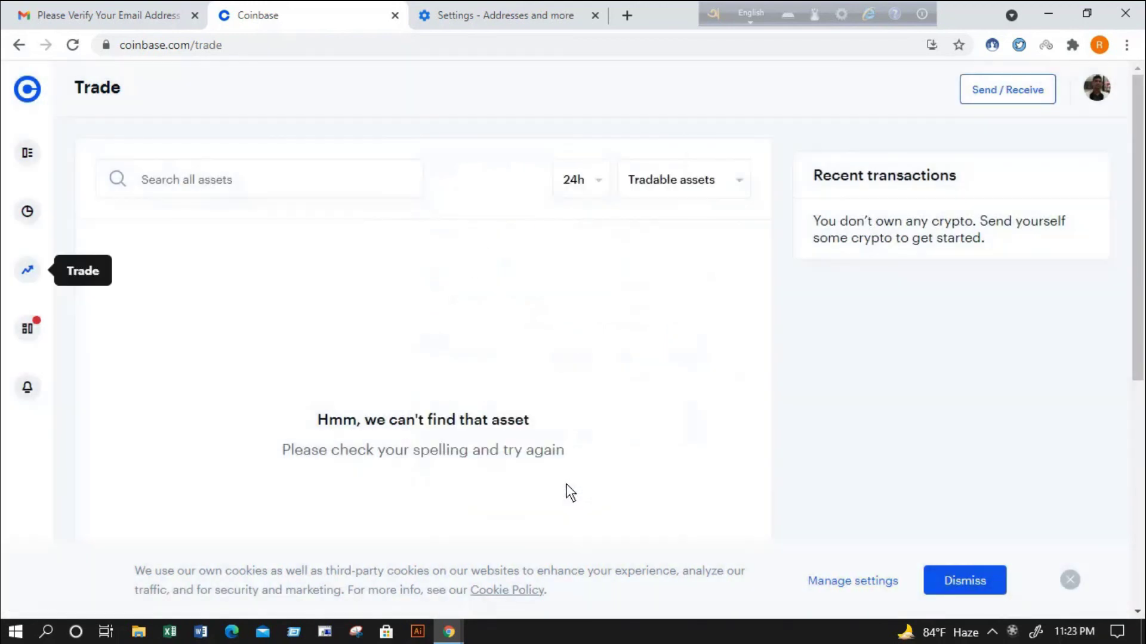
pyautogui.scroll(-1, 352, 395)
pyautogui.scroll(-5, 358, 397)
pyautogui.scroll(4, 358, 399)
pyautogui.scroll(1, 362, 392)
pyautogui.scroll(-1, 352, 391)
pyautogui.scroll(1, 352, 391)
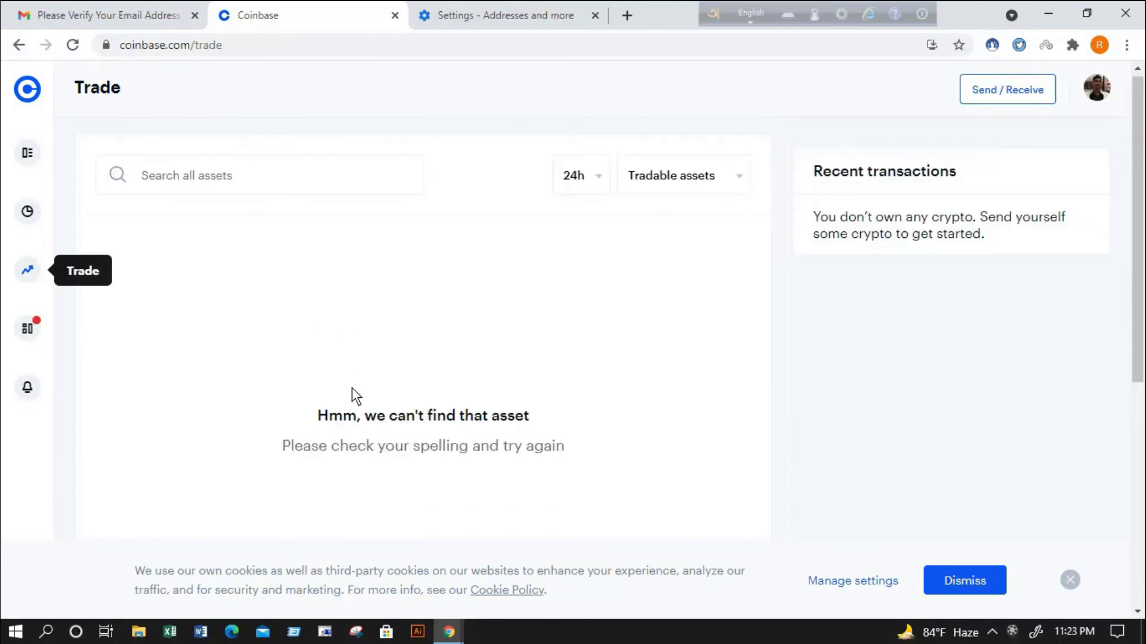
# - Browse the For You feed after closing its welcome popup, then go to Notifications
pyautogui.click(28, 323)
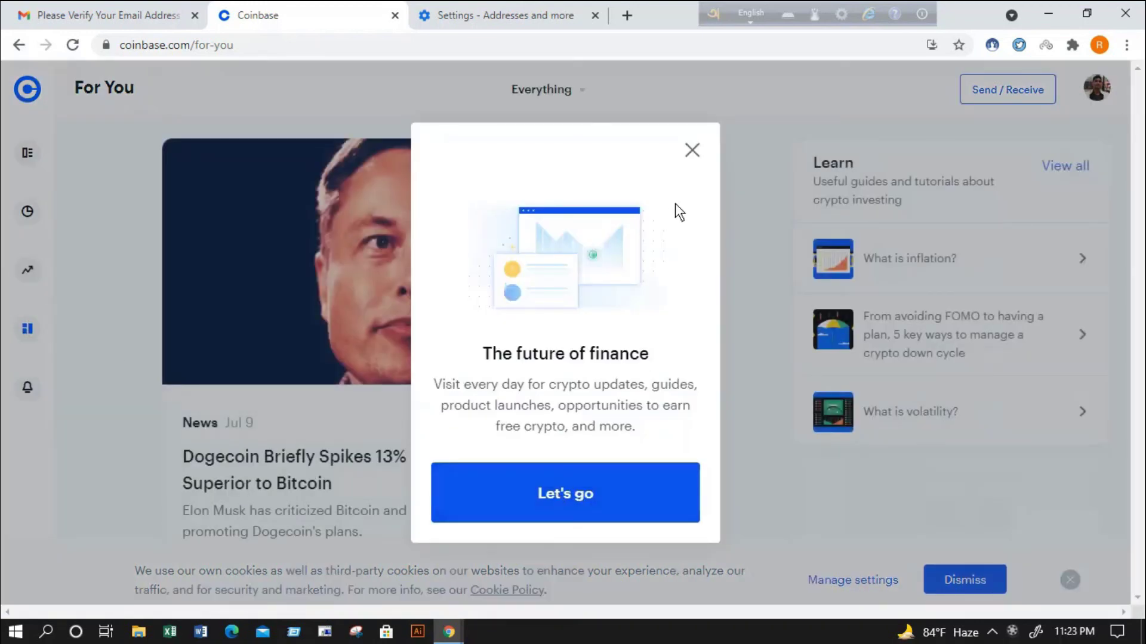
pyautogui.click(692, 151)
pyautogui.scroll(-18, 505, 383)
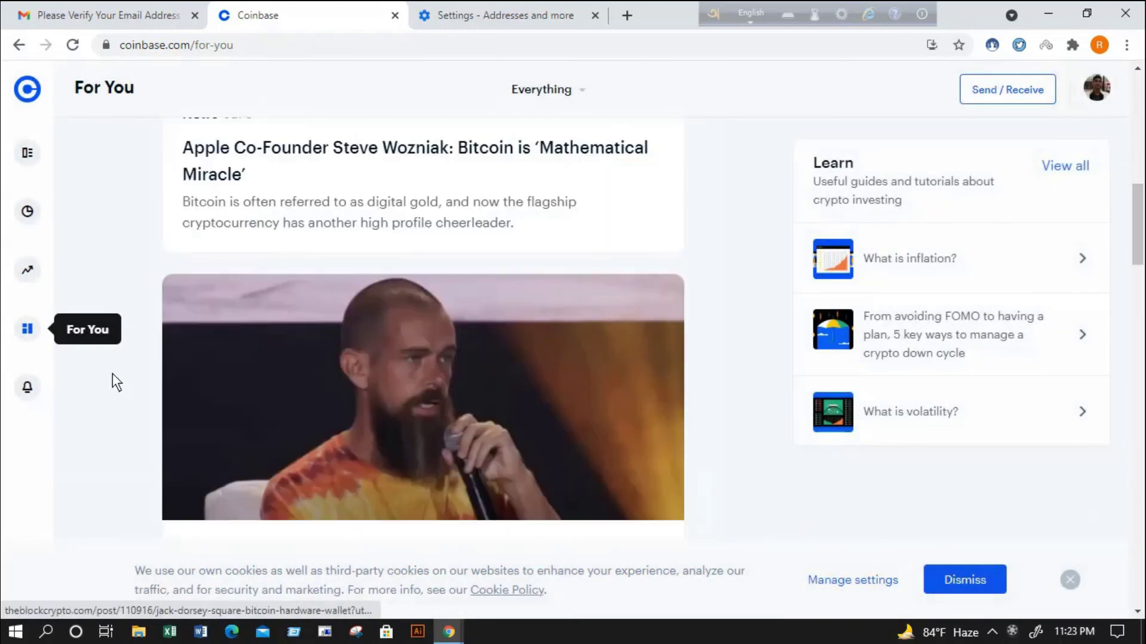
pyautogui.click(22, 389)
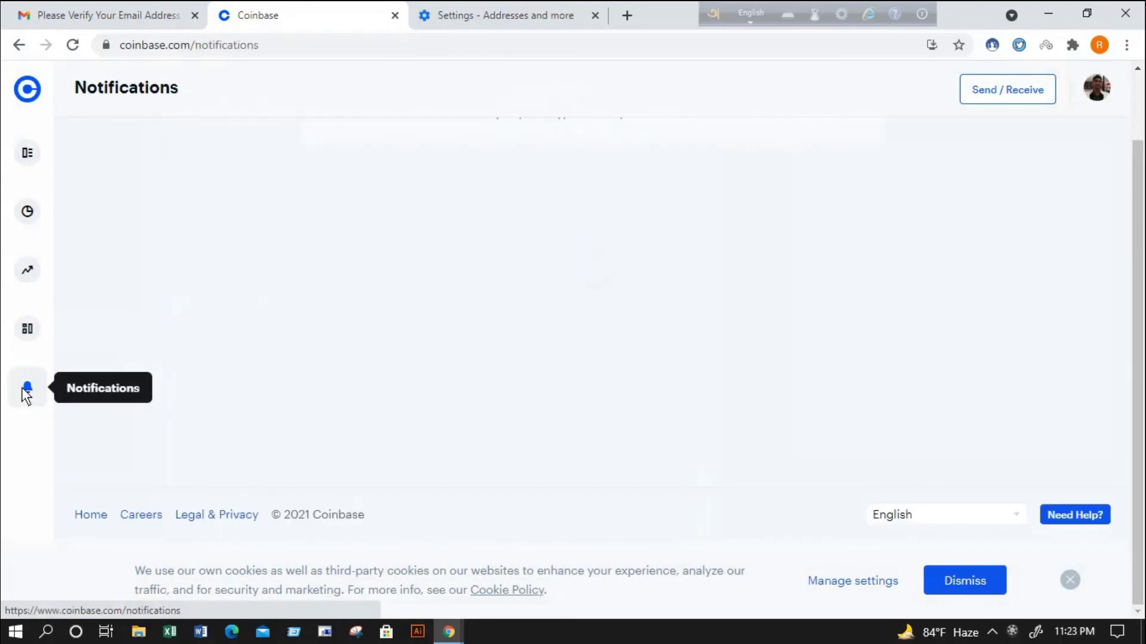